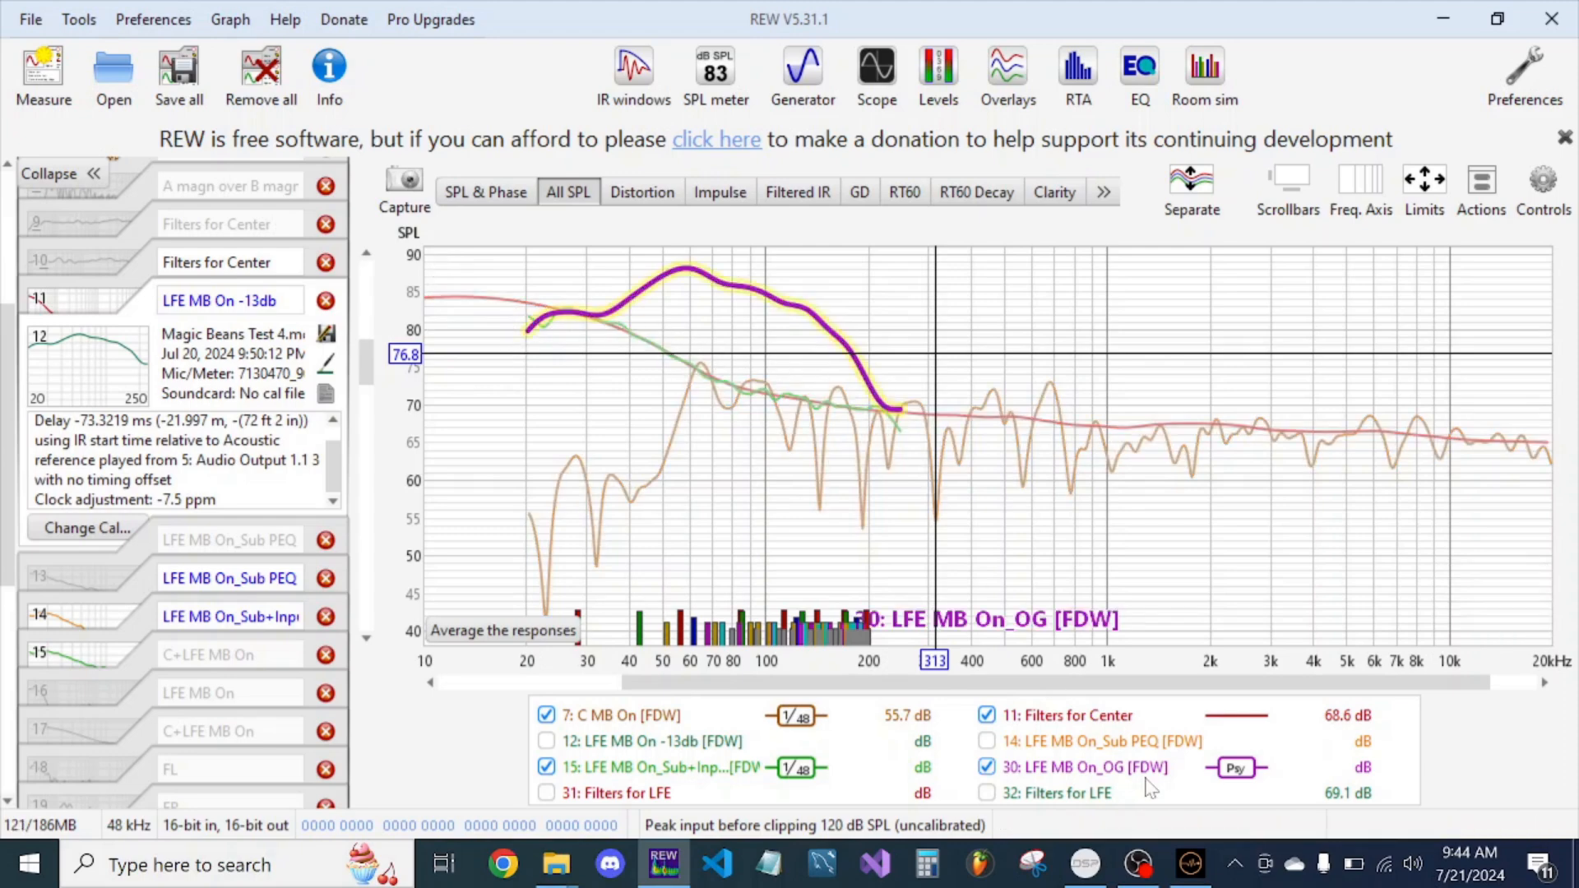
- Switch to MagicBeans and close the export format list, keeping Dirac Live as the format
{"action": "left_click", "coordinate": [1191, 864]}
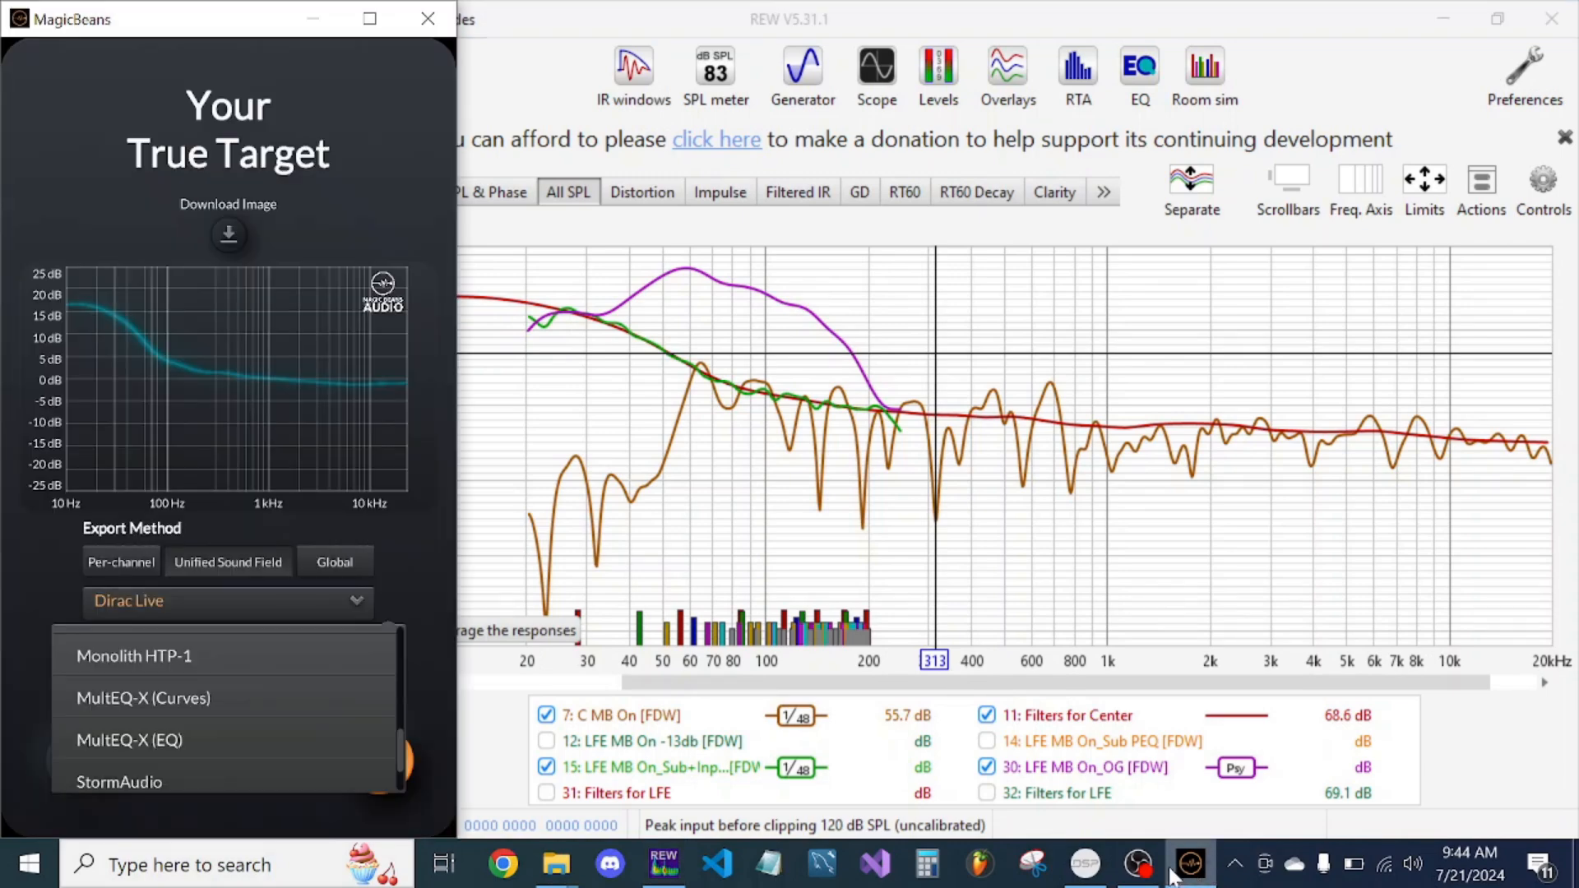
{"action": "left_click", "coordinate": [358, 598]}
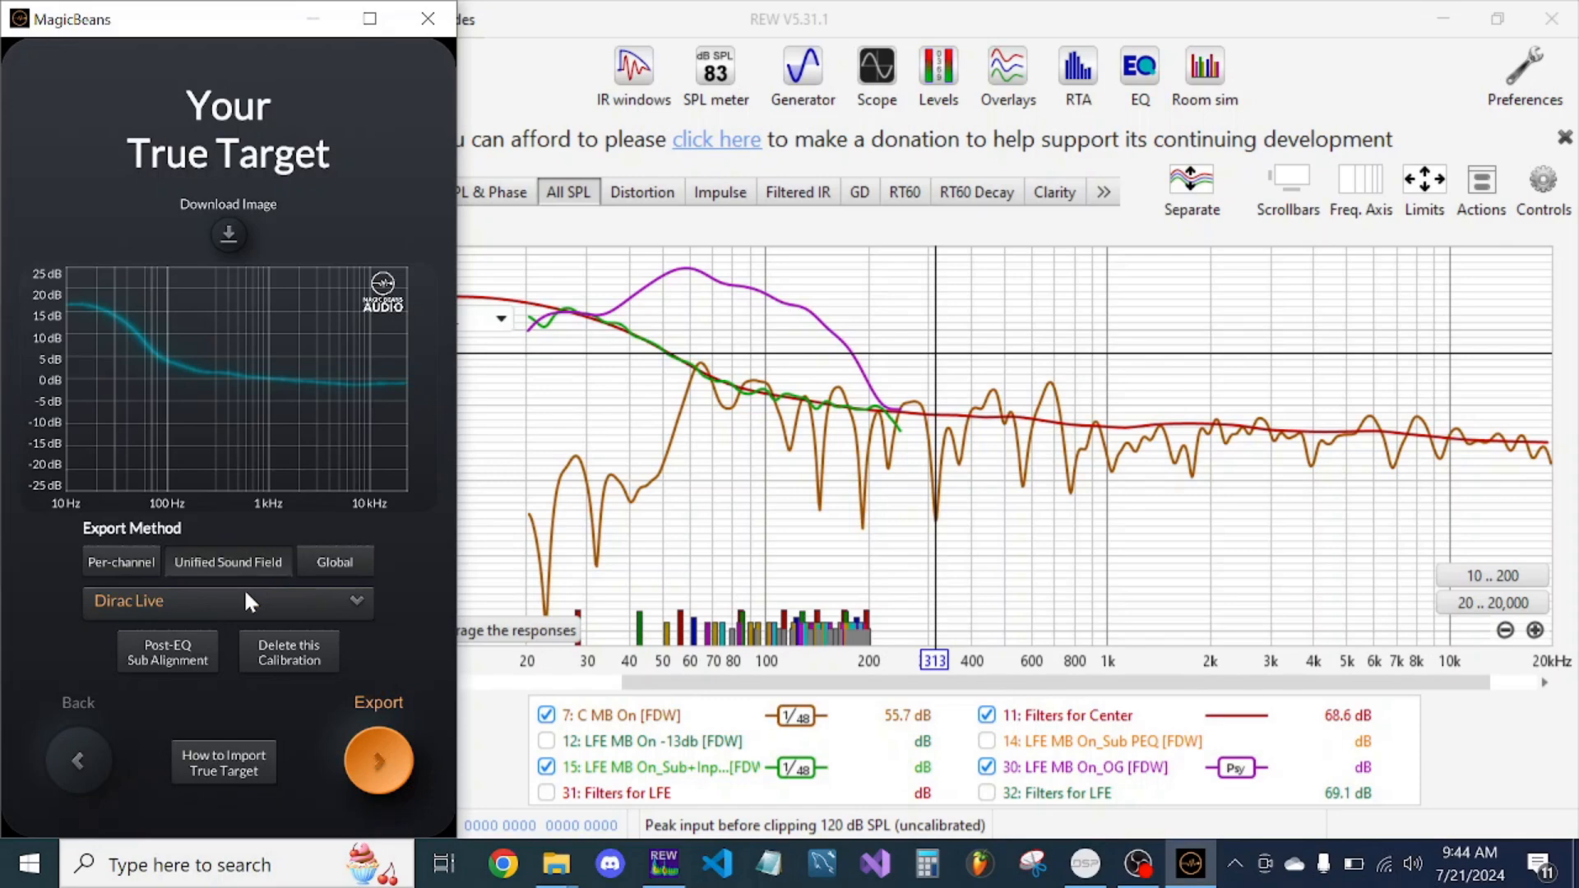
- Browse to the Dirac export subfolder of the Test 4 Neutrality folder in File Explorer and preview Filters for Center.txt
{"action": "mouse_move", "coordinate": [556, 863]}
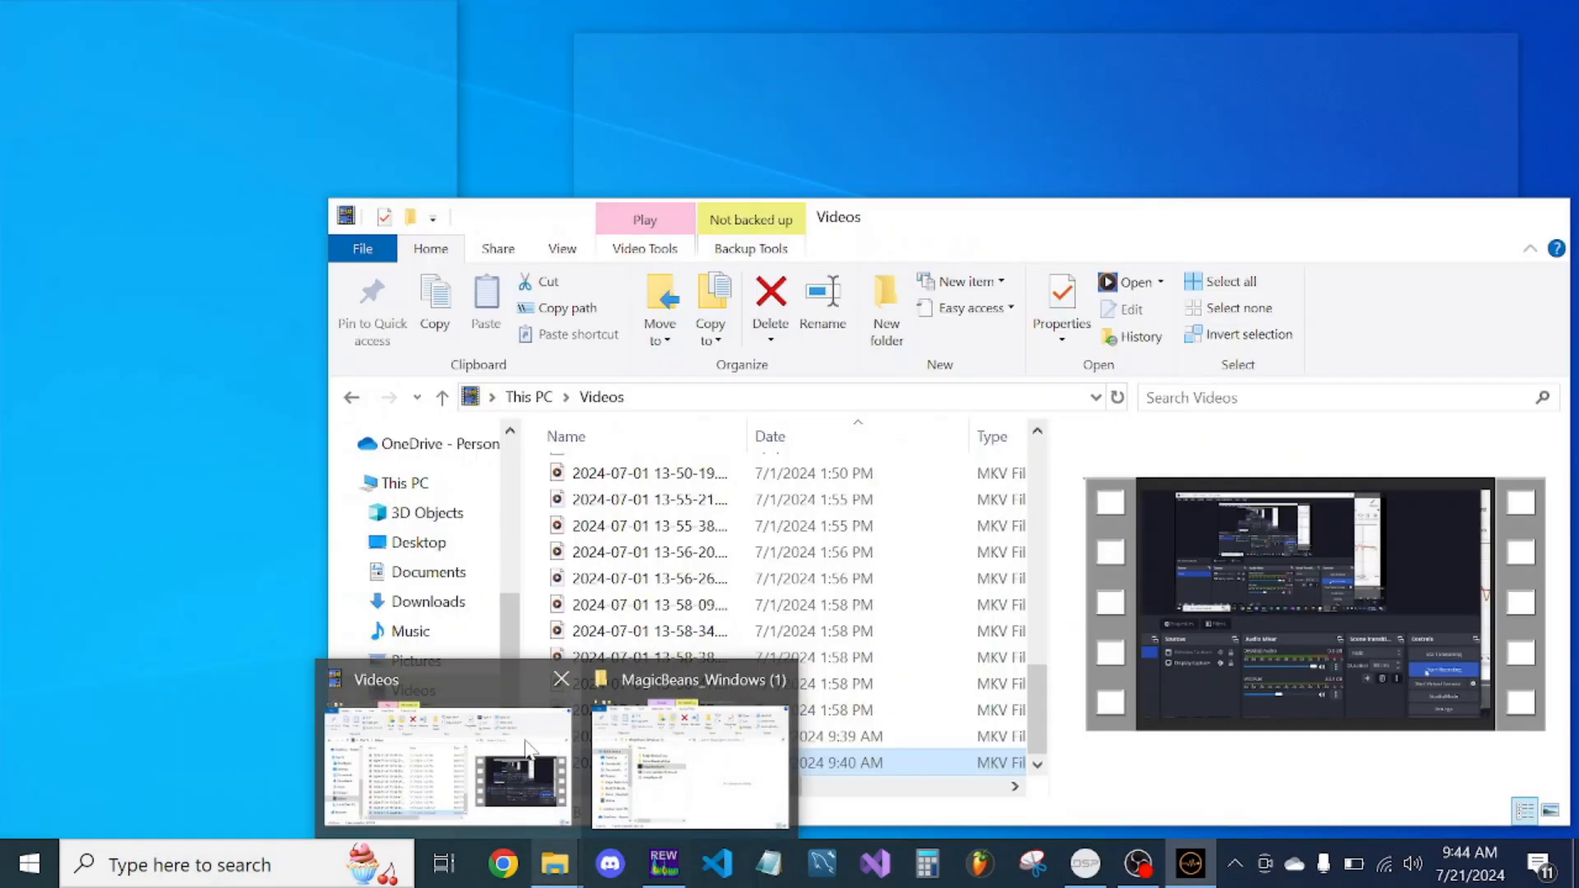
{"action": "left_click", "coordinate": [658, 765]}
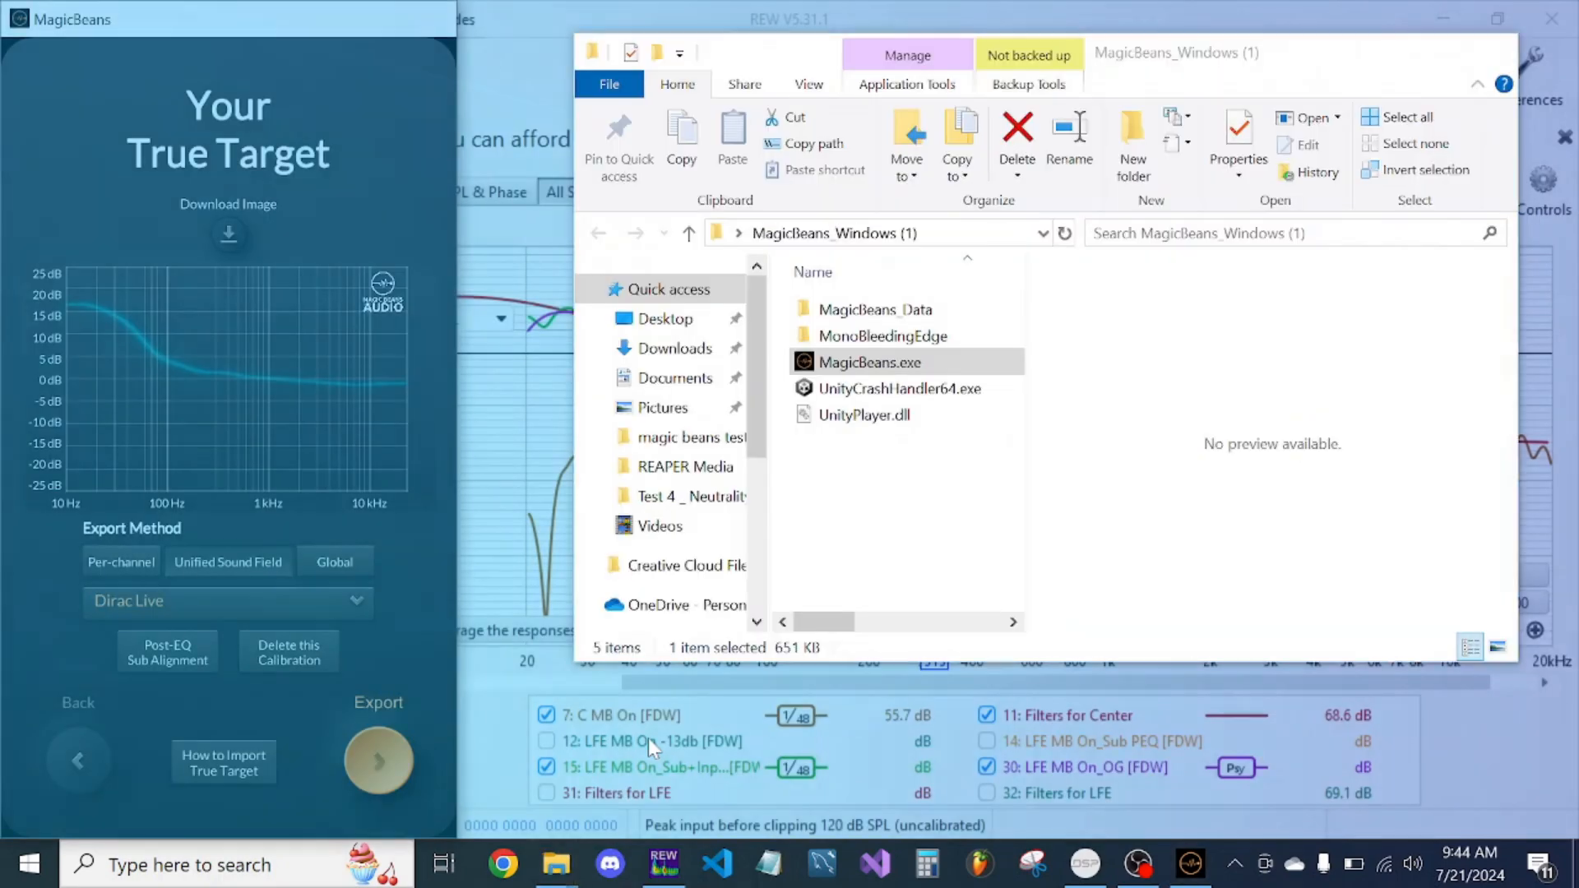
{"action": "left_click", "coordinate": [666, 496]}
{"action": "scroll", "coordinate": [865, 337], "scroll_direction": "down", "scroll_amount": 3}
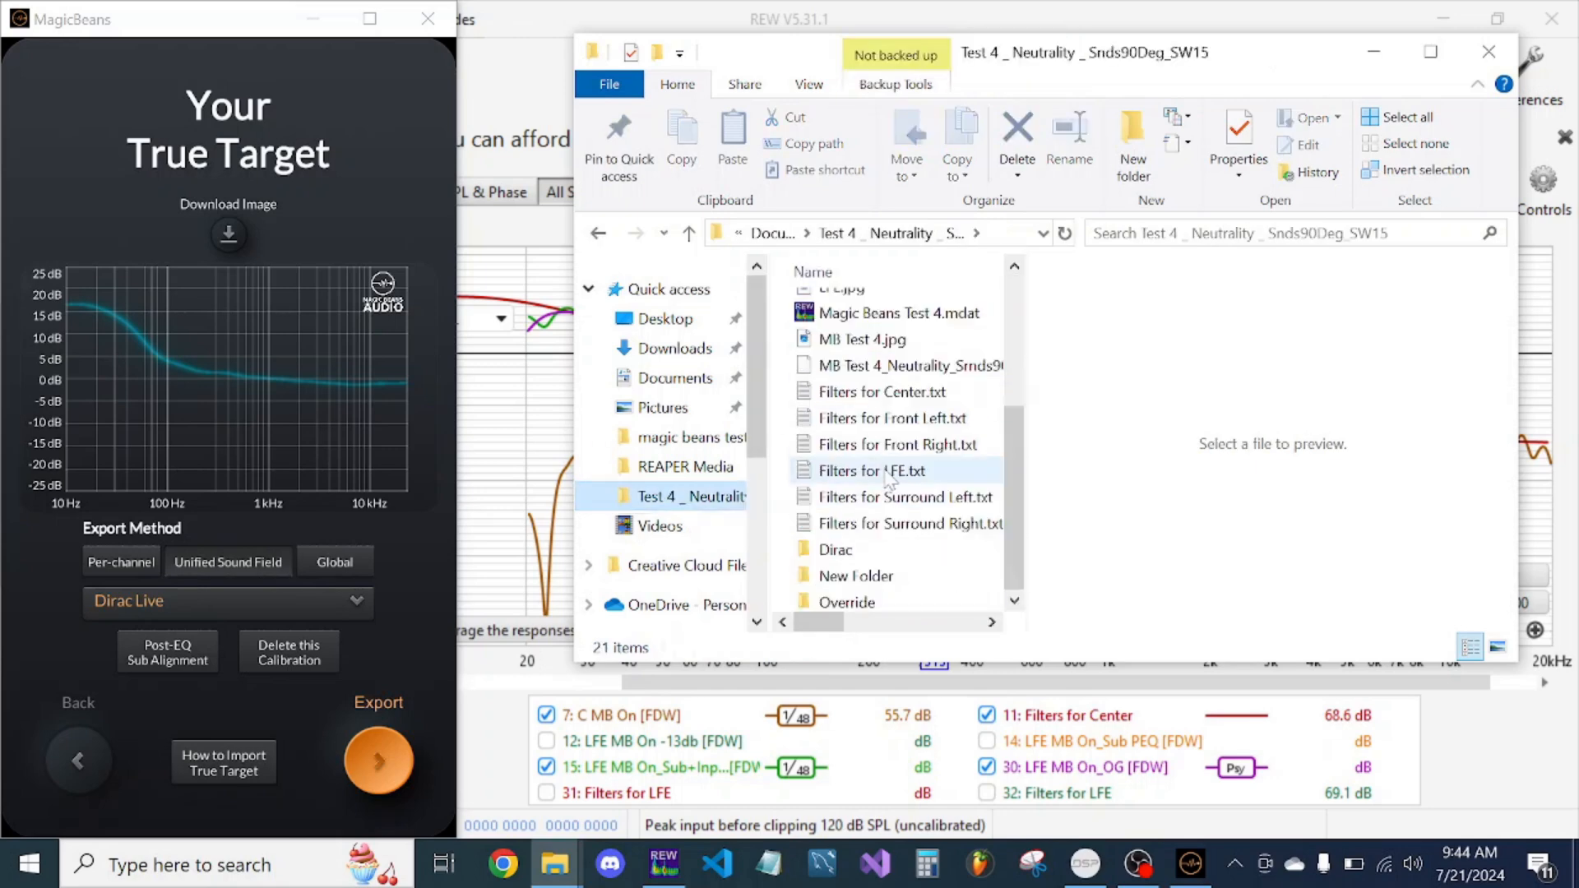
{"action": "double_click", "coordinate": [835, 546]}
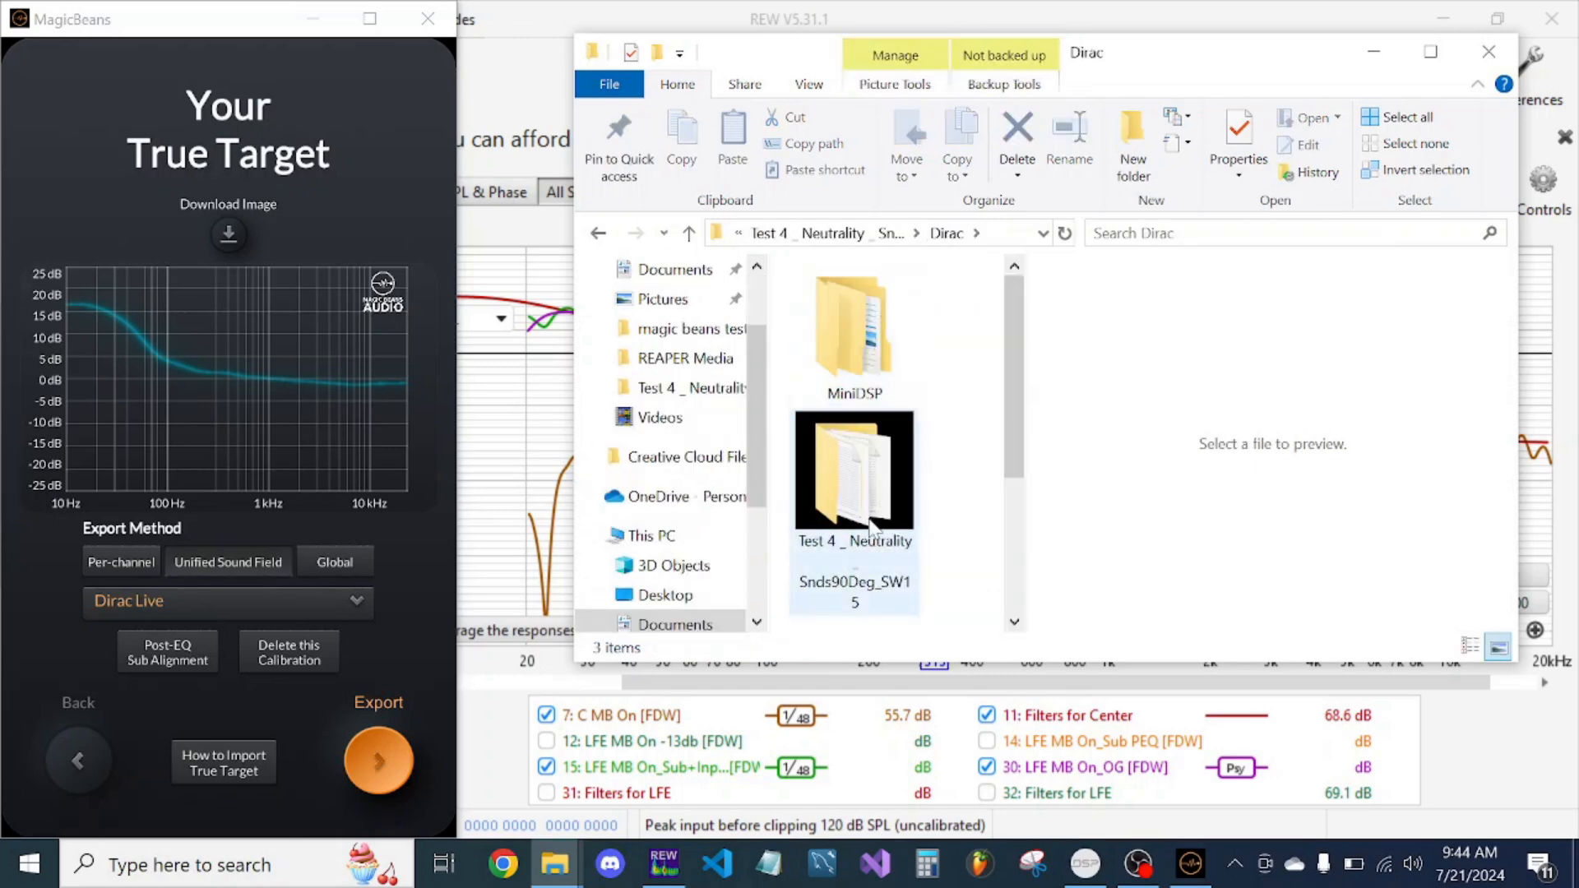
{"action": "double_click", "coordinate": [887, 457]}
{"action": "left_click", "coordinate": [879, 306]}
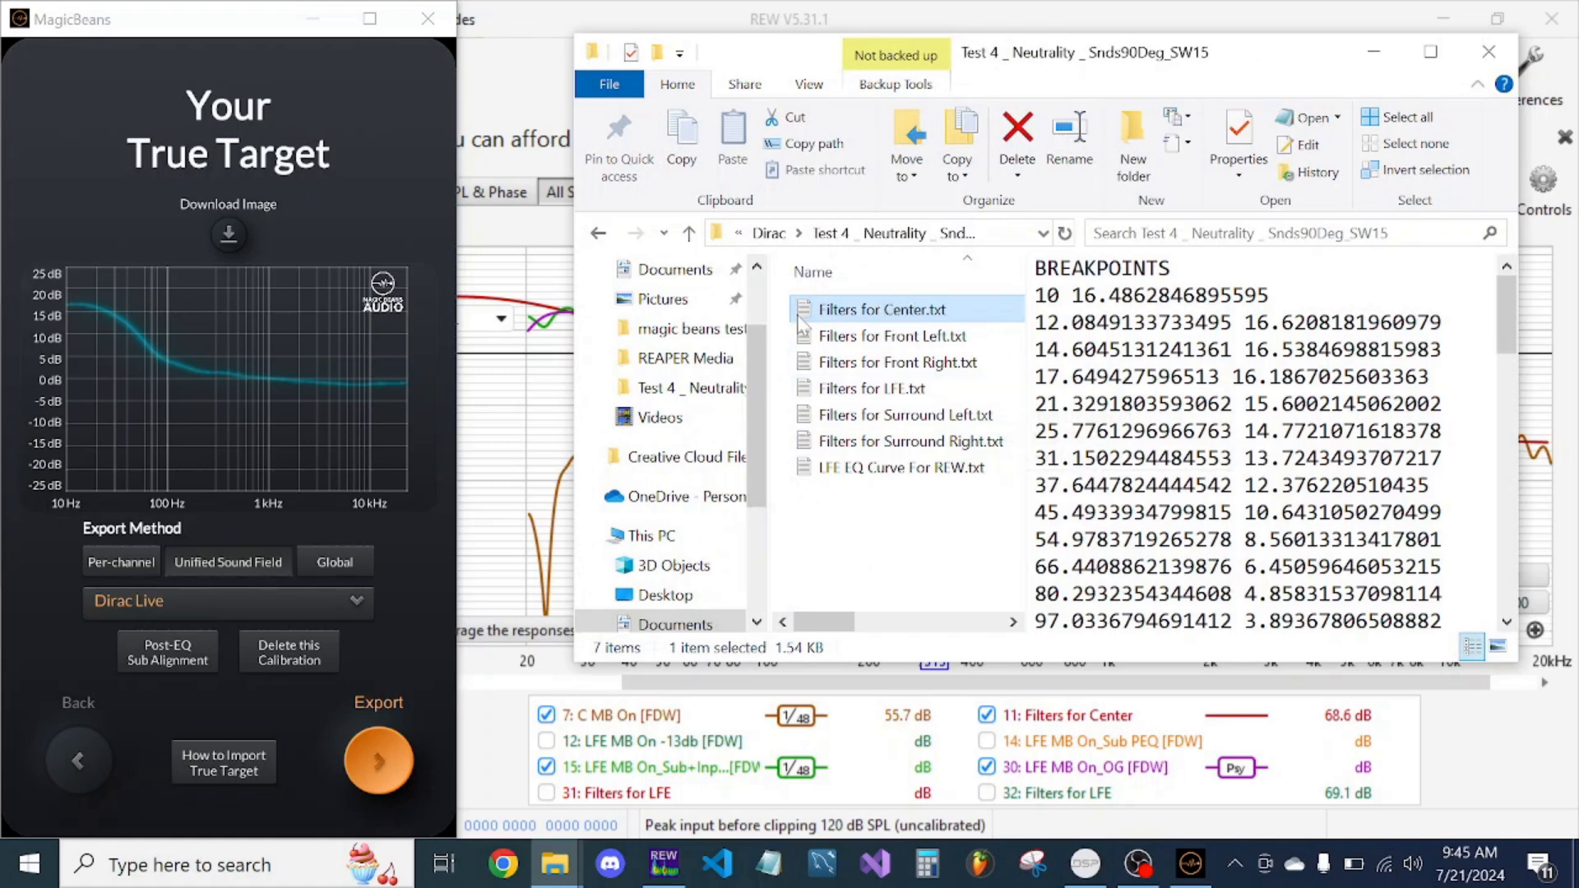
{"action": "left_click", "coordinate": [1373, 54]}
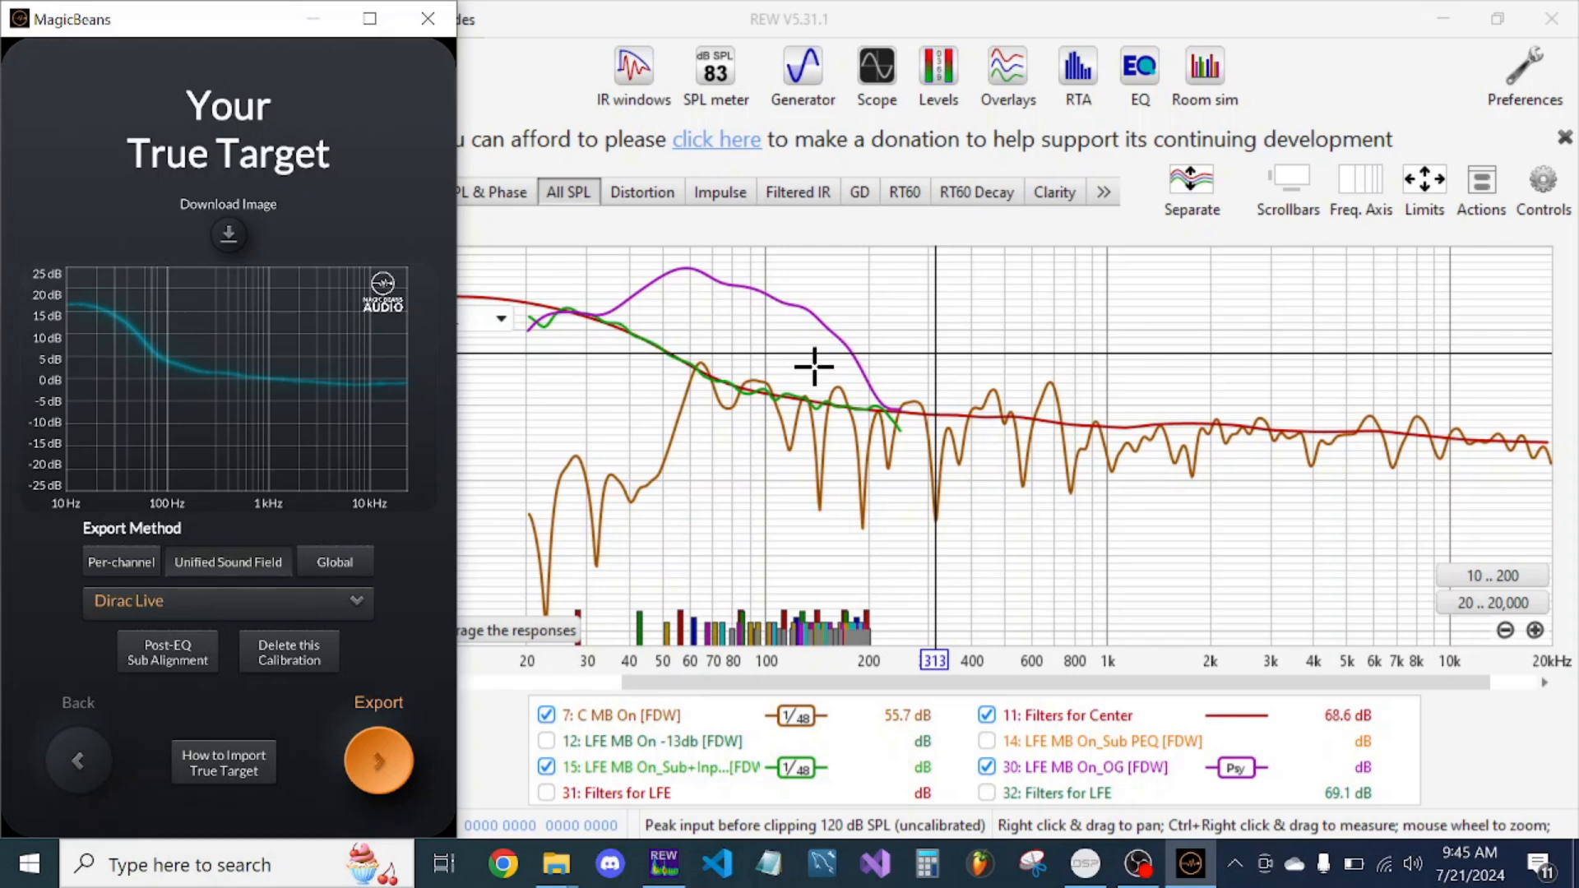
- Look through the available MagicBeans export formats, down to the MultEQ-X and StormAudio entries
{"action": "left_click", "coordinate": [329, 614]}
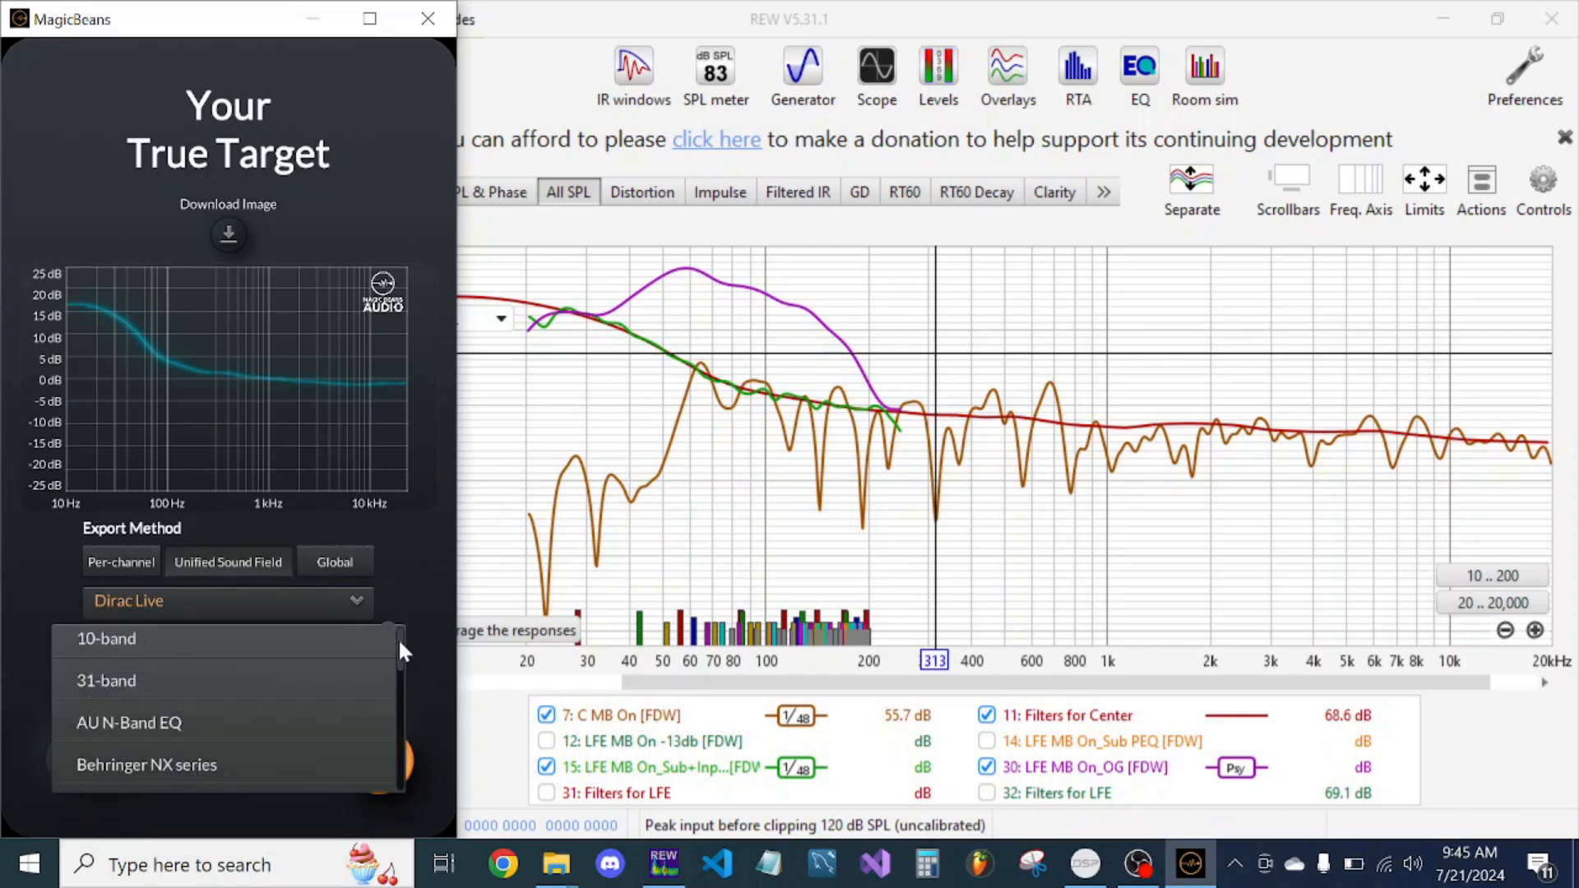
{"action": "scroll", "coordinate": [398, 638], "scroll_direction": "down", "scroll_amount": 5}
{"action": "scroll", "coordinate": [392, 706], "scroll_direction": "down", "scroll_amount": 6}
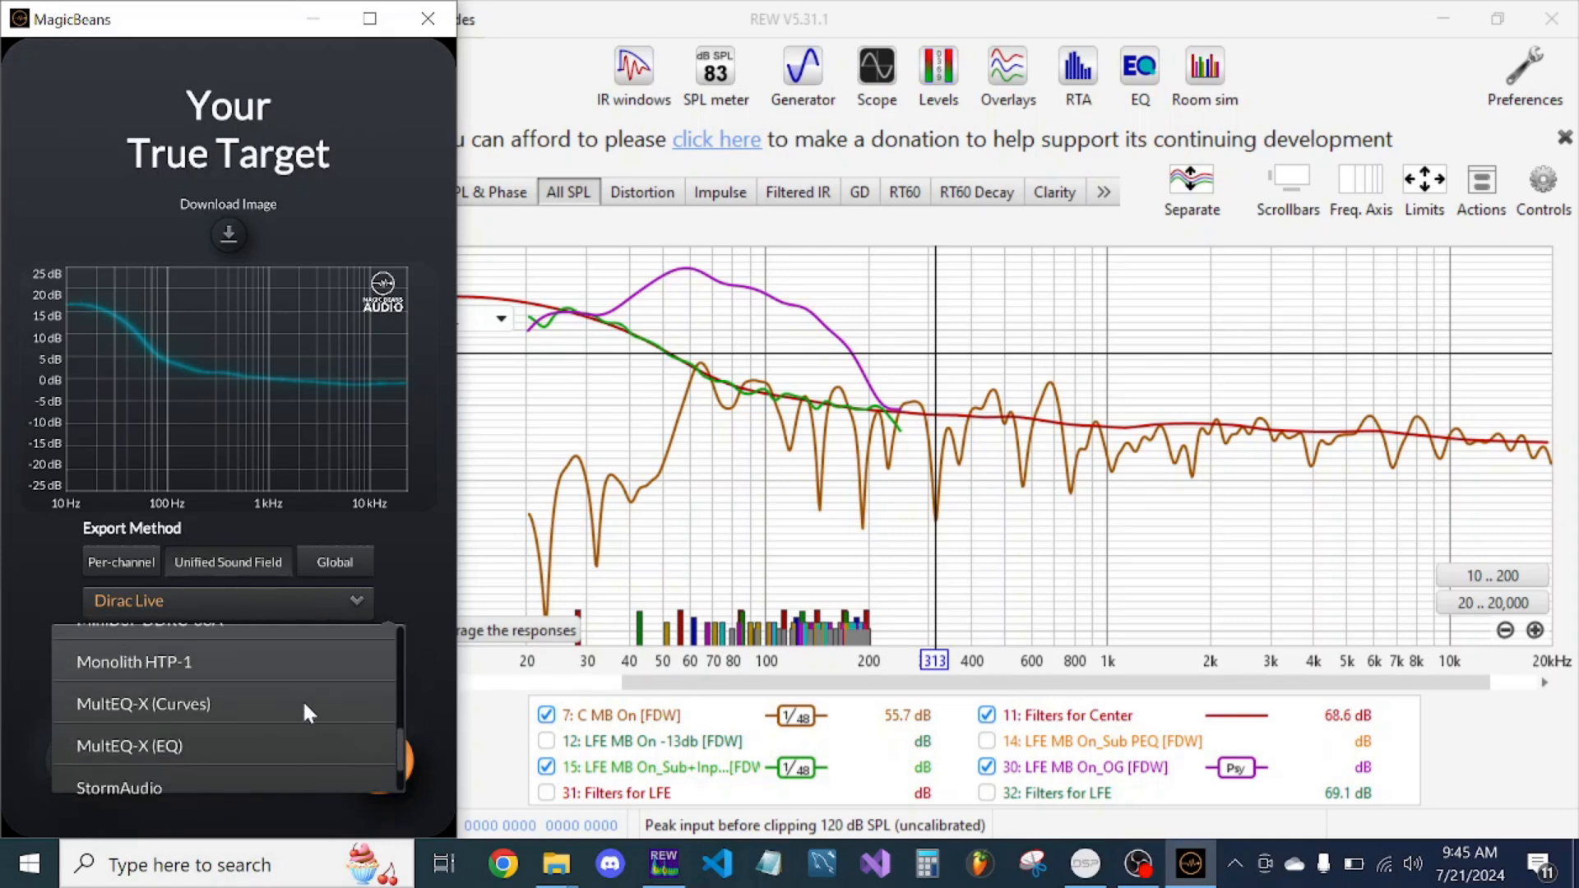
{"action": "left_click", "coordinate": [433, 536]}
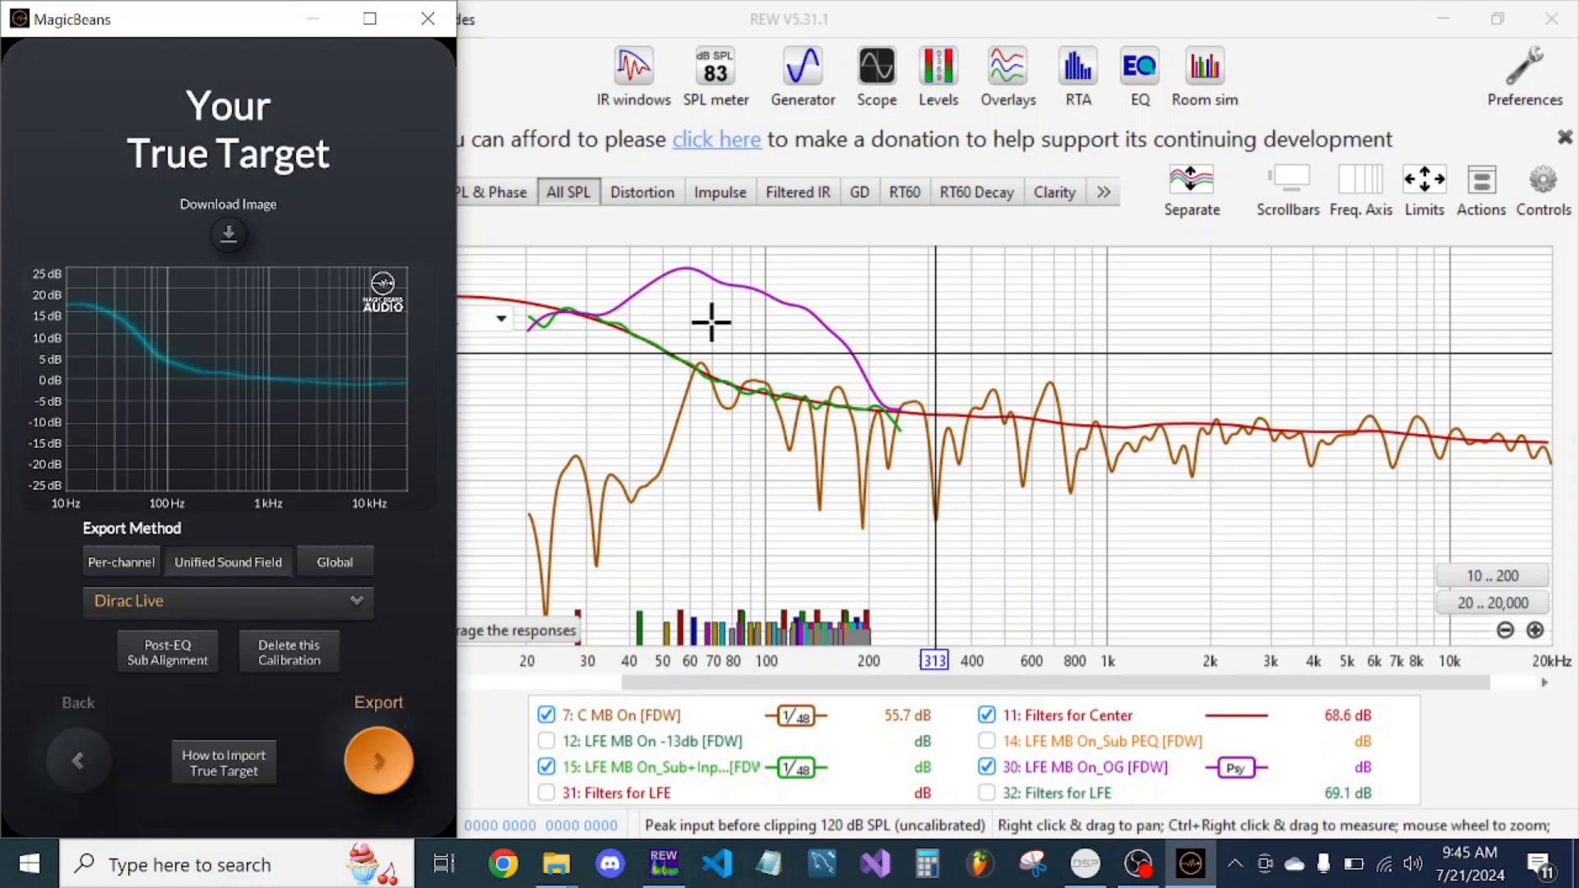
- Switch to REW, show trace 31 Filters for LFE, and compare it with the Filters for Center curve around 100 Hz
{"action": "left_click", "coordinate": [625, 796]}
{"action": "scroll", "coordinate": [686, 379], "scroll_direction": "up", "scroll_amount": 3}
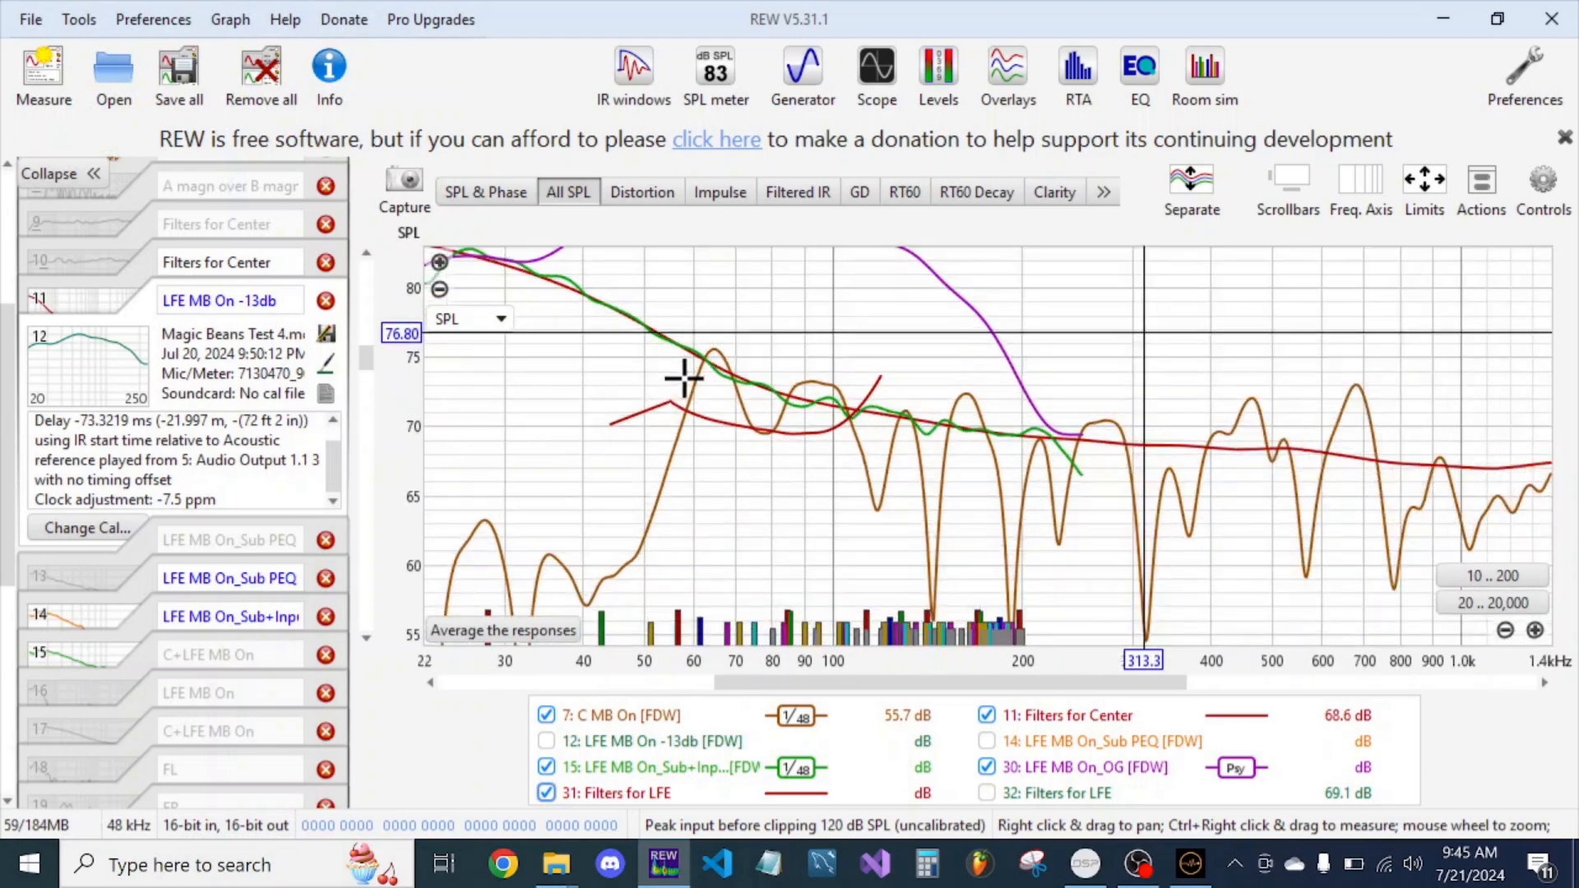
{"action": "scroll", "coordinate": [684, 377], "scroll_direction": "up", "scroll_amount": 2}
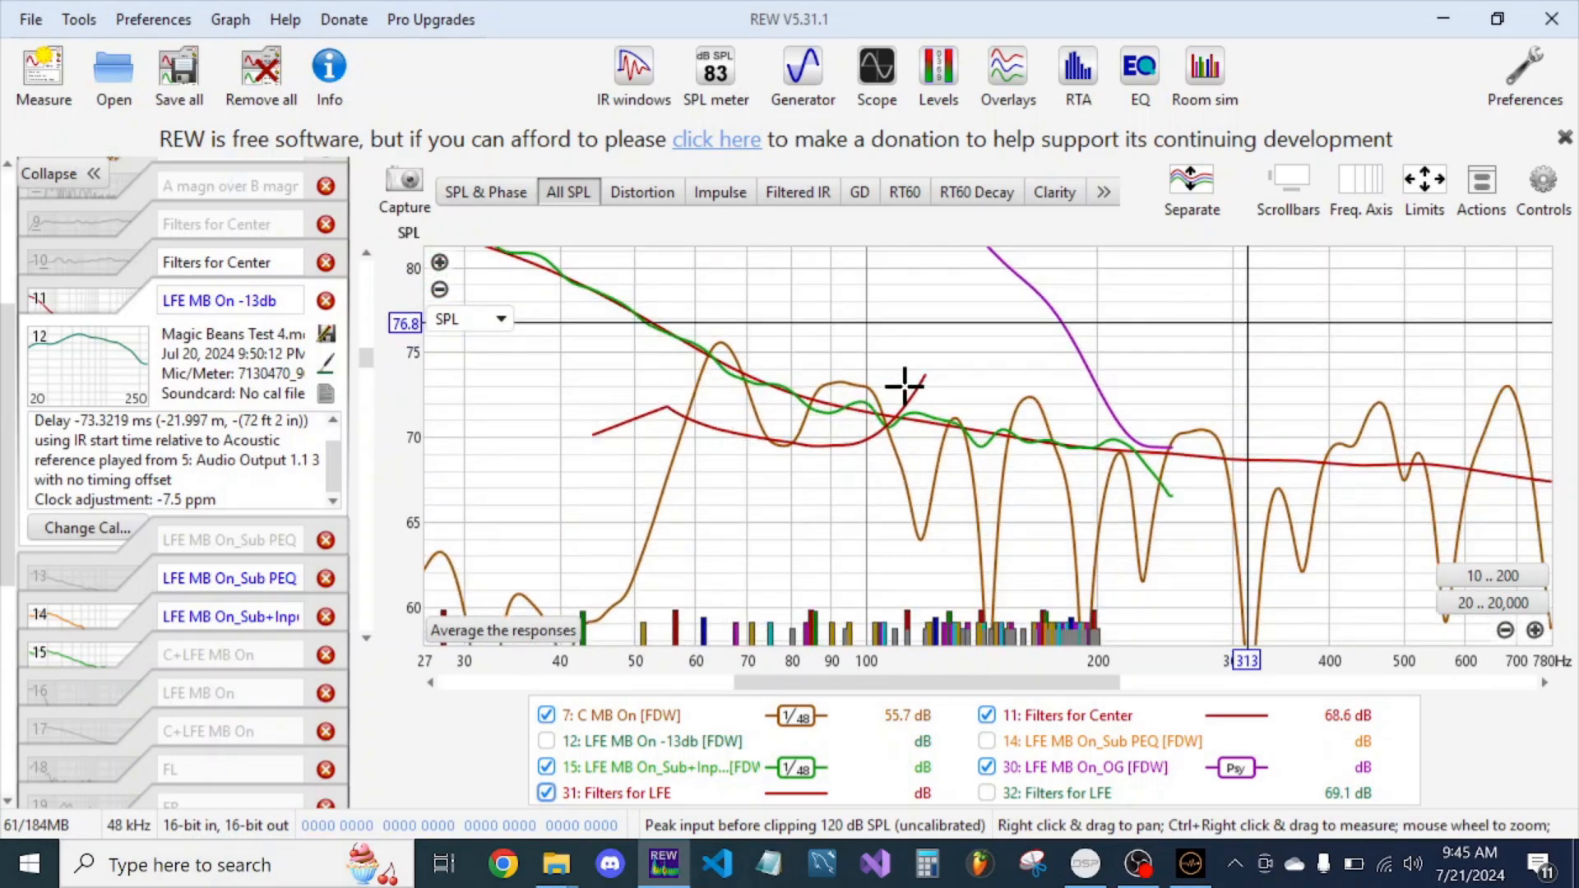
{"action": "left_click", "coordinate": [591, 437]}
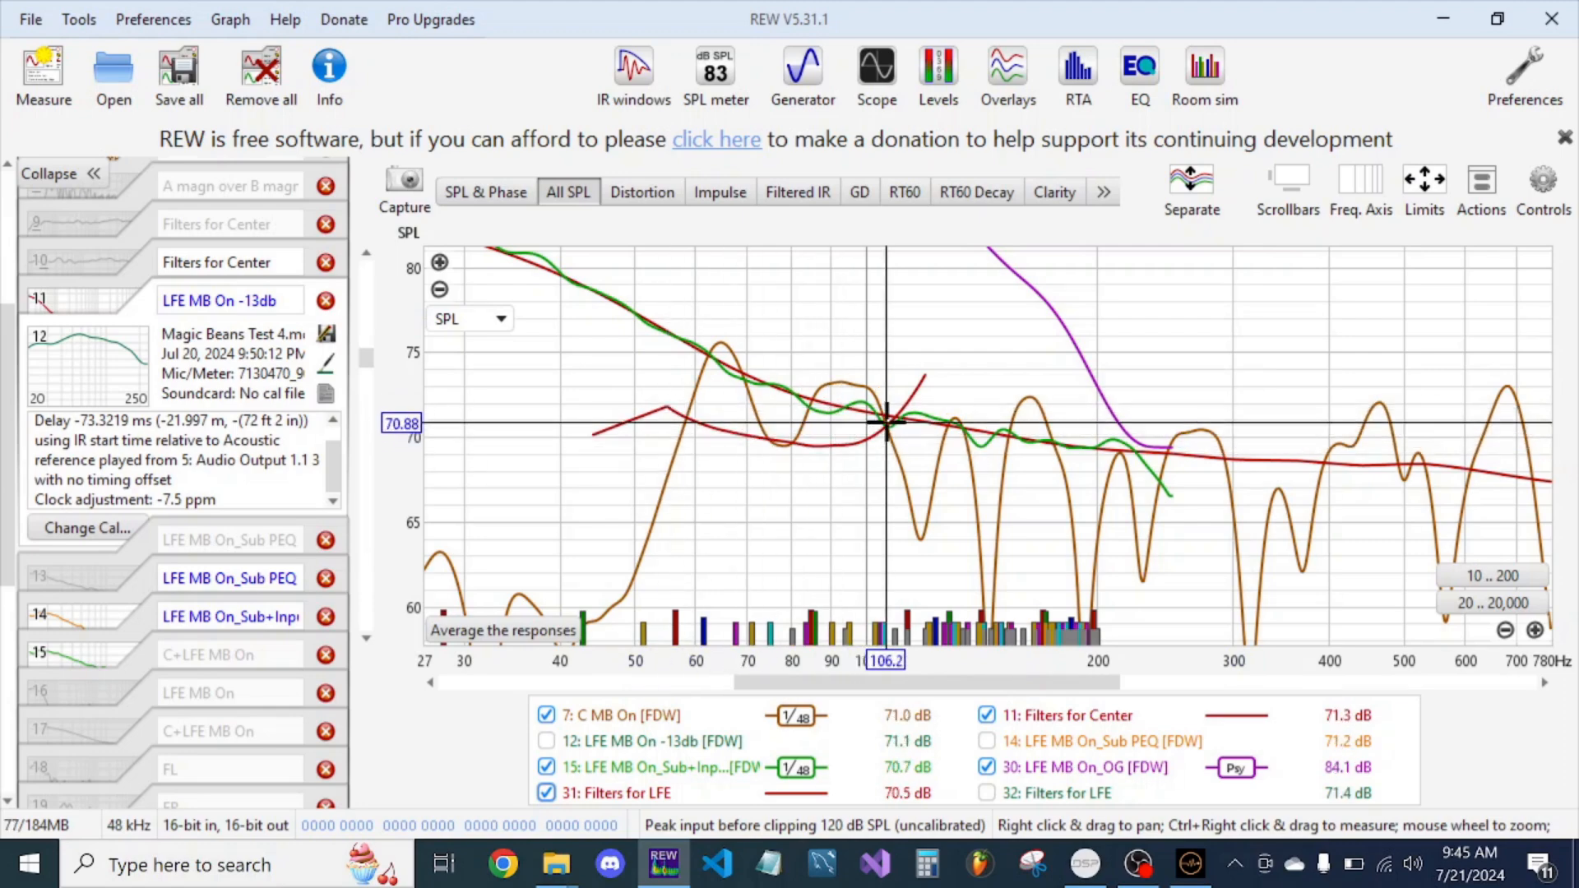
{"action": "scroll", "coordinate": [920, 382], "scroll_direction": "down", "scroll_amount": 3}
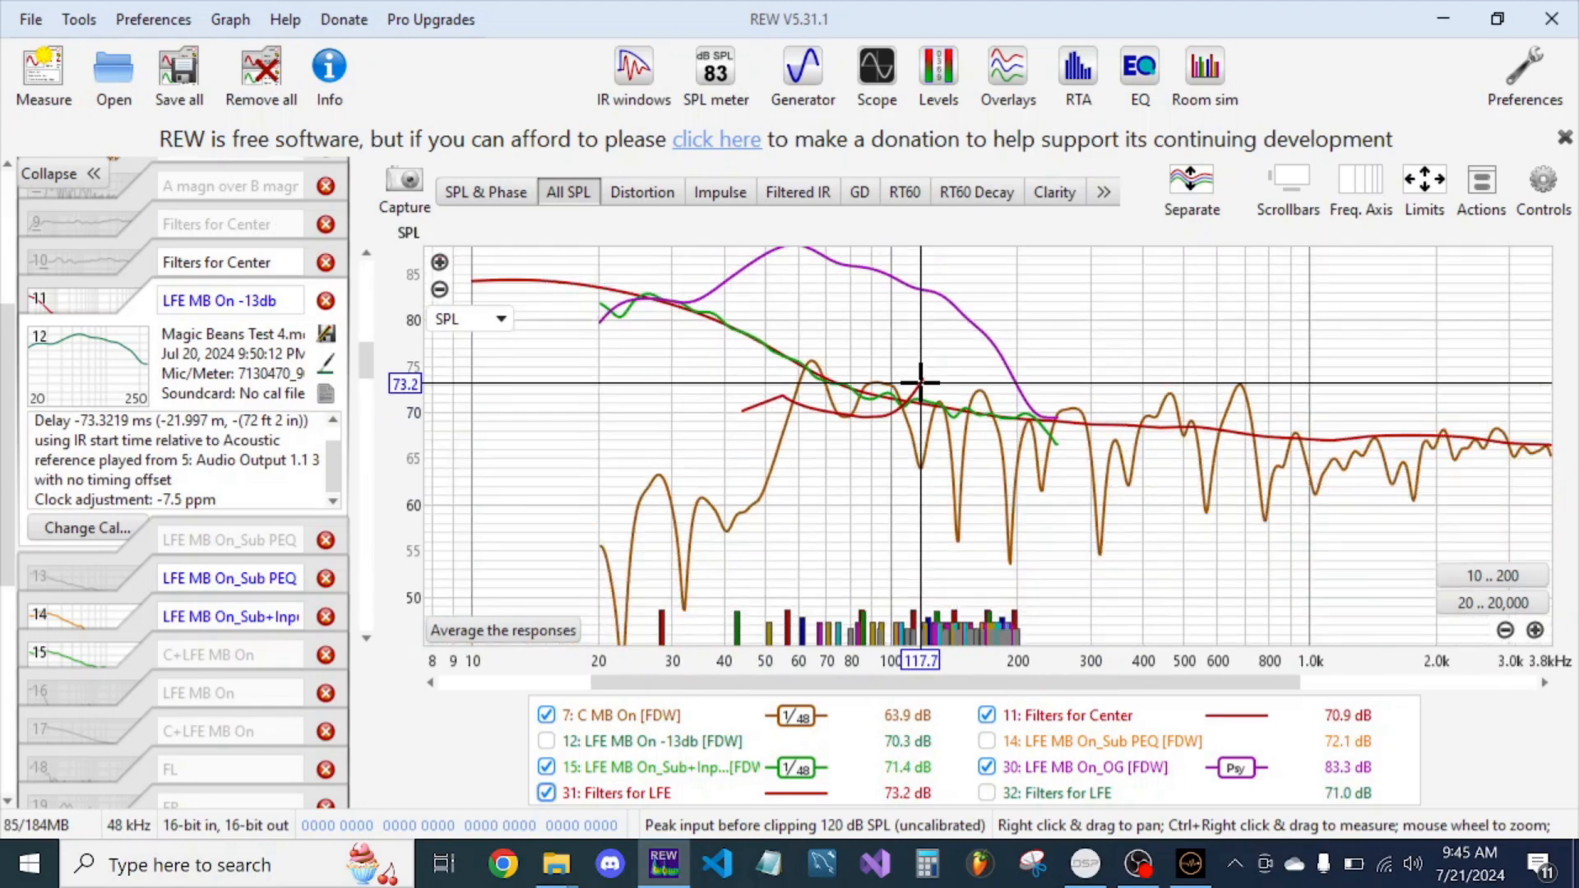
{"action": "left_click_drag", "start_coordinate": [870, 337], "coordinate": [826, 400]}
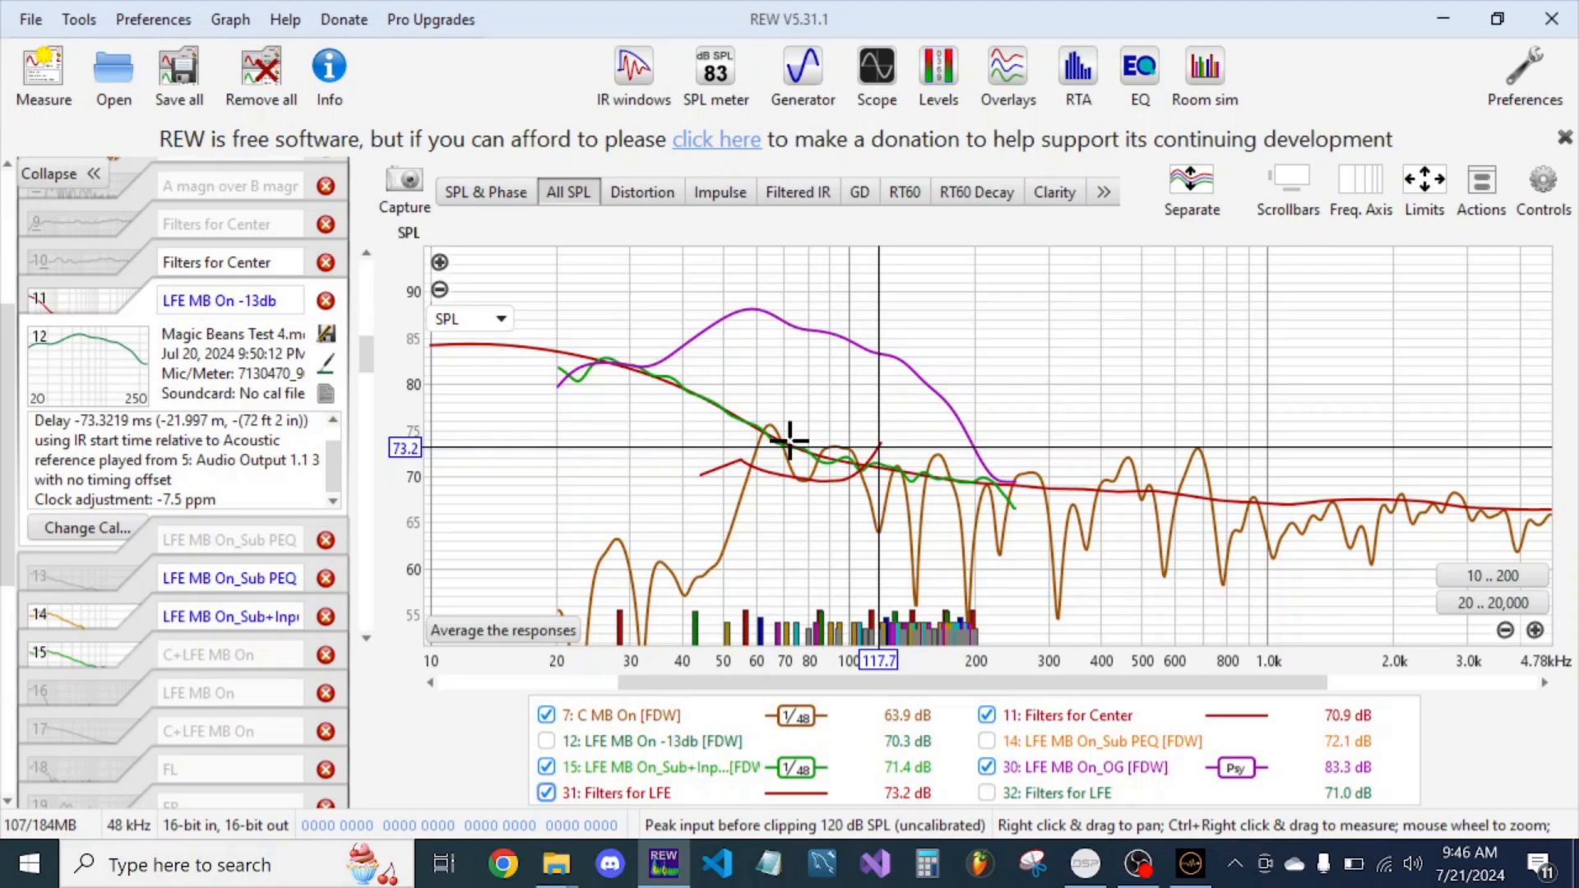
- Hide traces 15, 7 and 31 so only Filters for Center and LFE MB On_OG are plotted
{"action": "mouse_move", "coordinate": [1048, 773]}
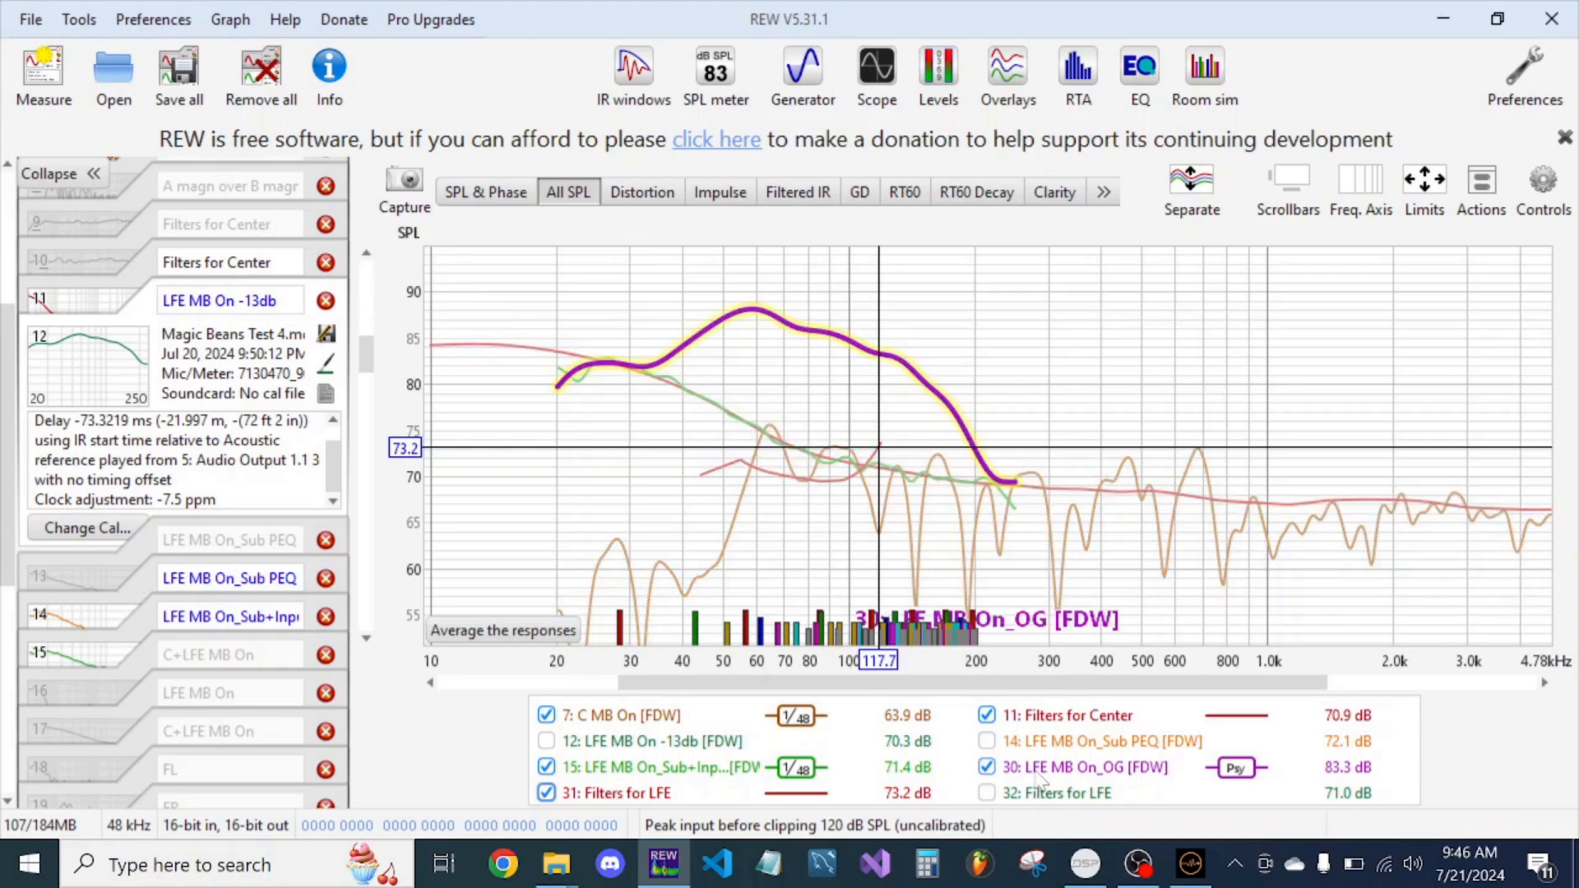
{"action": "mouse_move", "coordinate": [766, 773]}
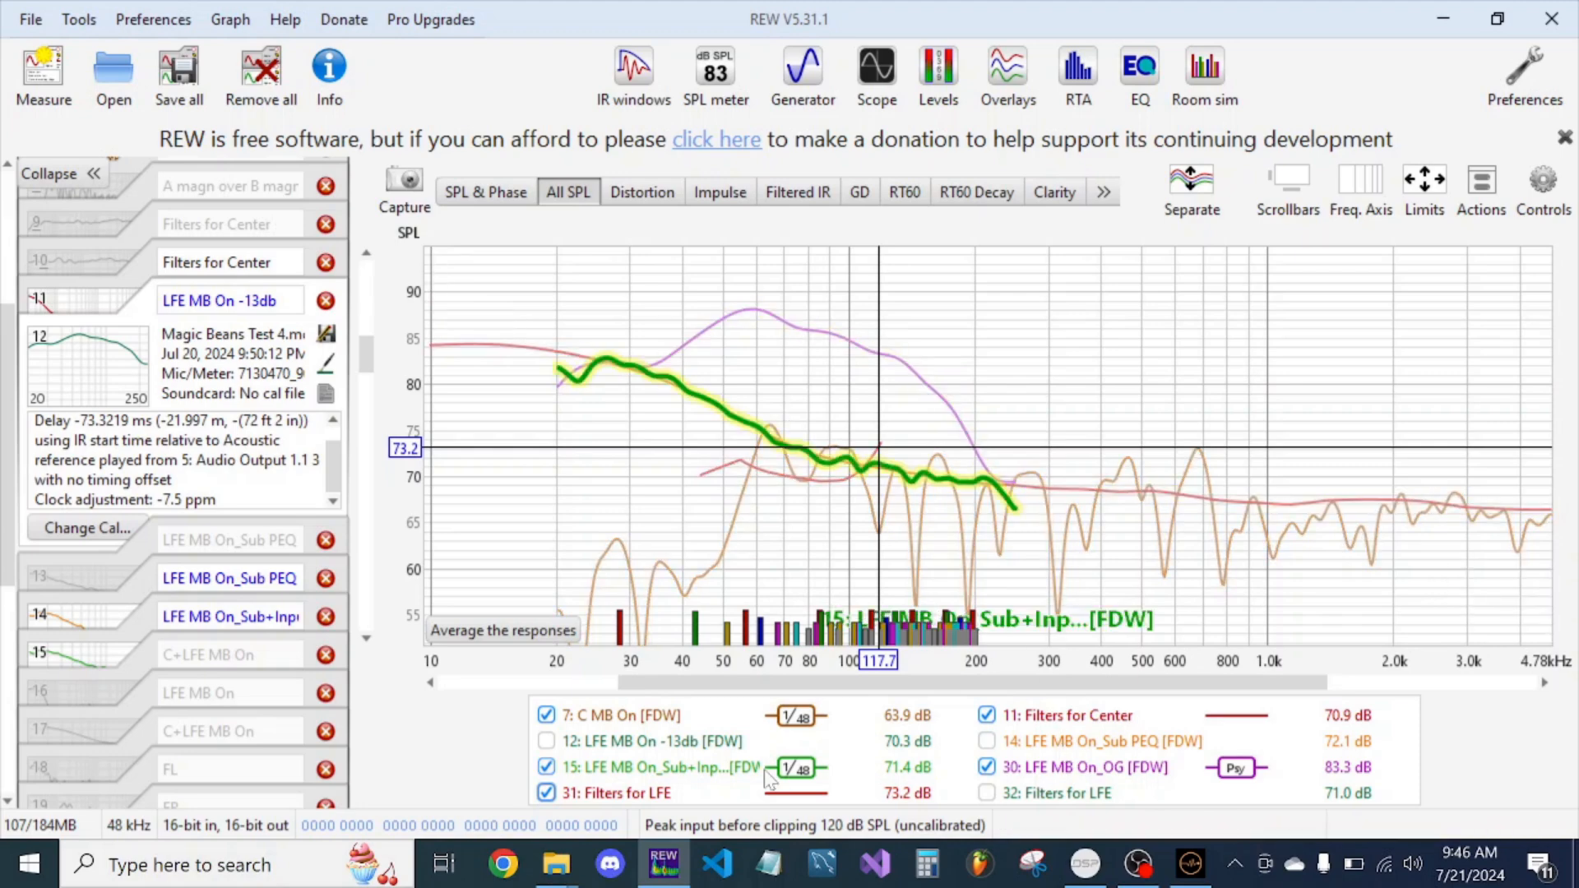
{"action": "left_click", "coordinate": [700, 771]}
{"action": "left_click", "coordinate": [641, 715]}
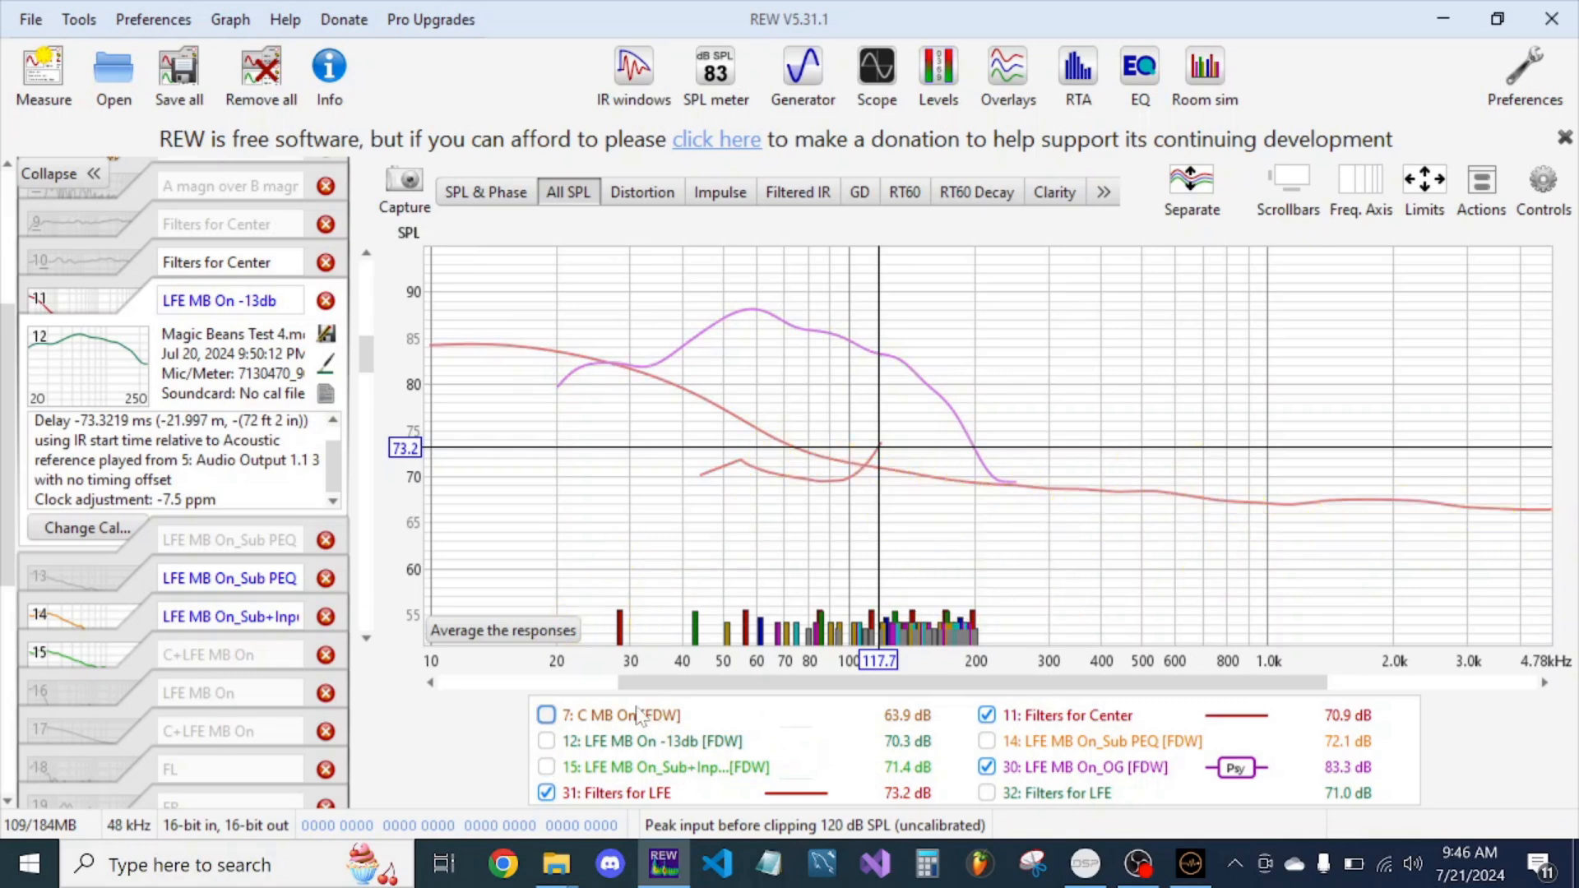
{"action": "left_click", "coordinate": [599, 795]}
{"action": "mouse_move", "coordinate": [1016, 773]}
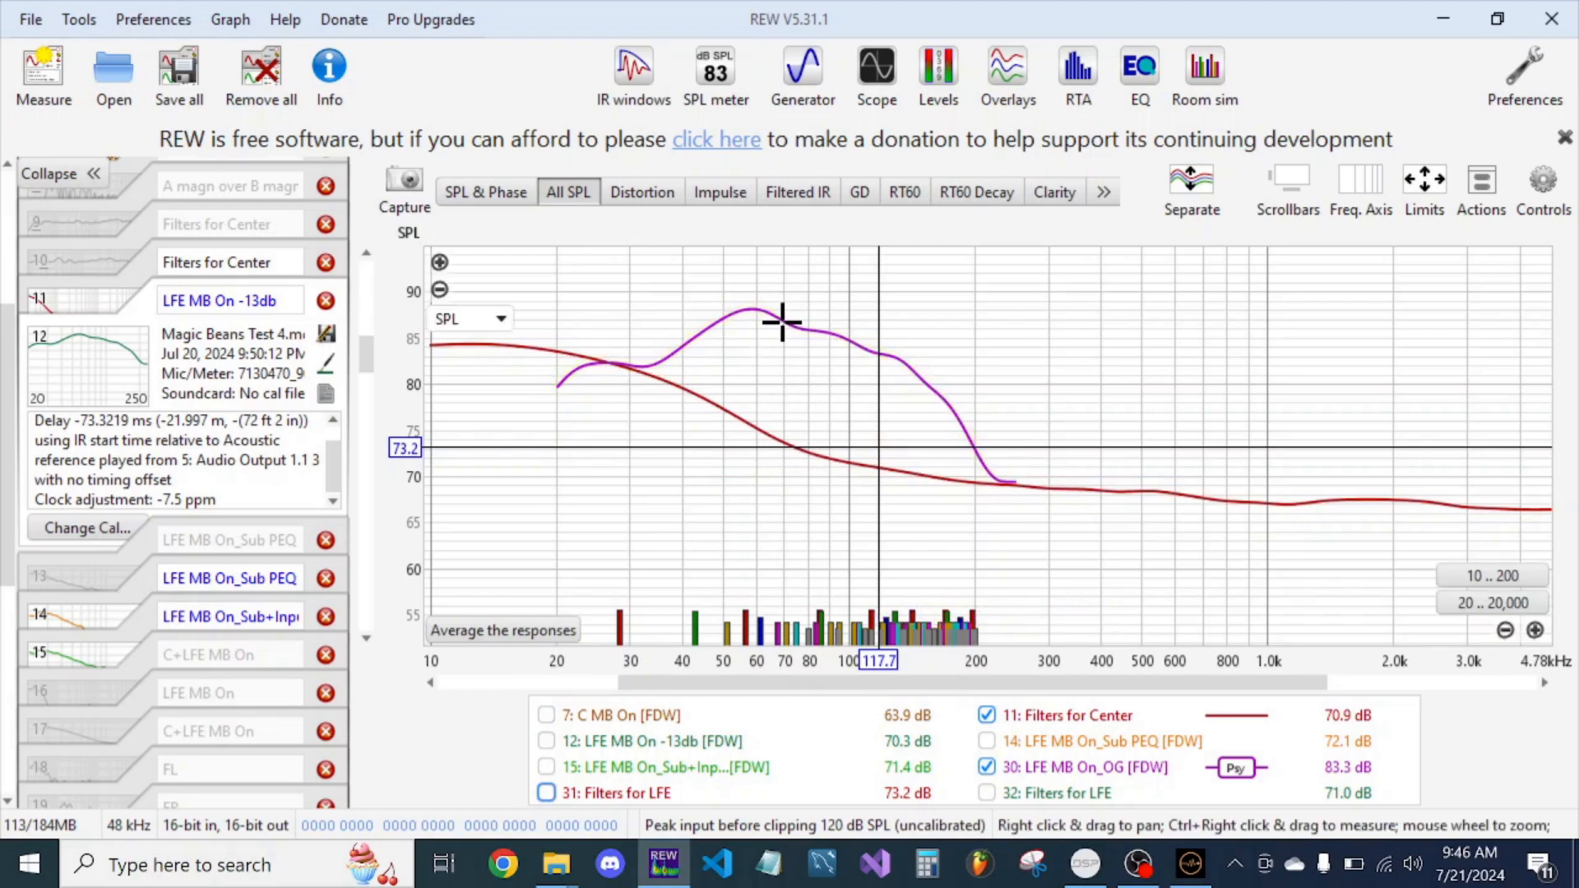
- Open the exported Filters for Center.txt in Notepad and delete its BREAKPOINTS header line
{"action": "mouse_move", "coordinate": [555, 870]}
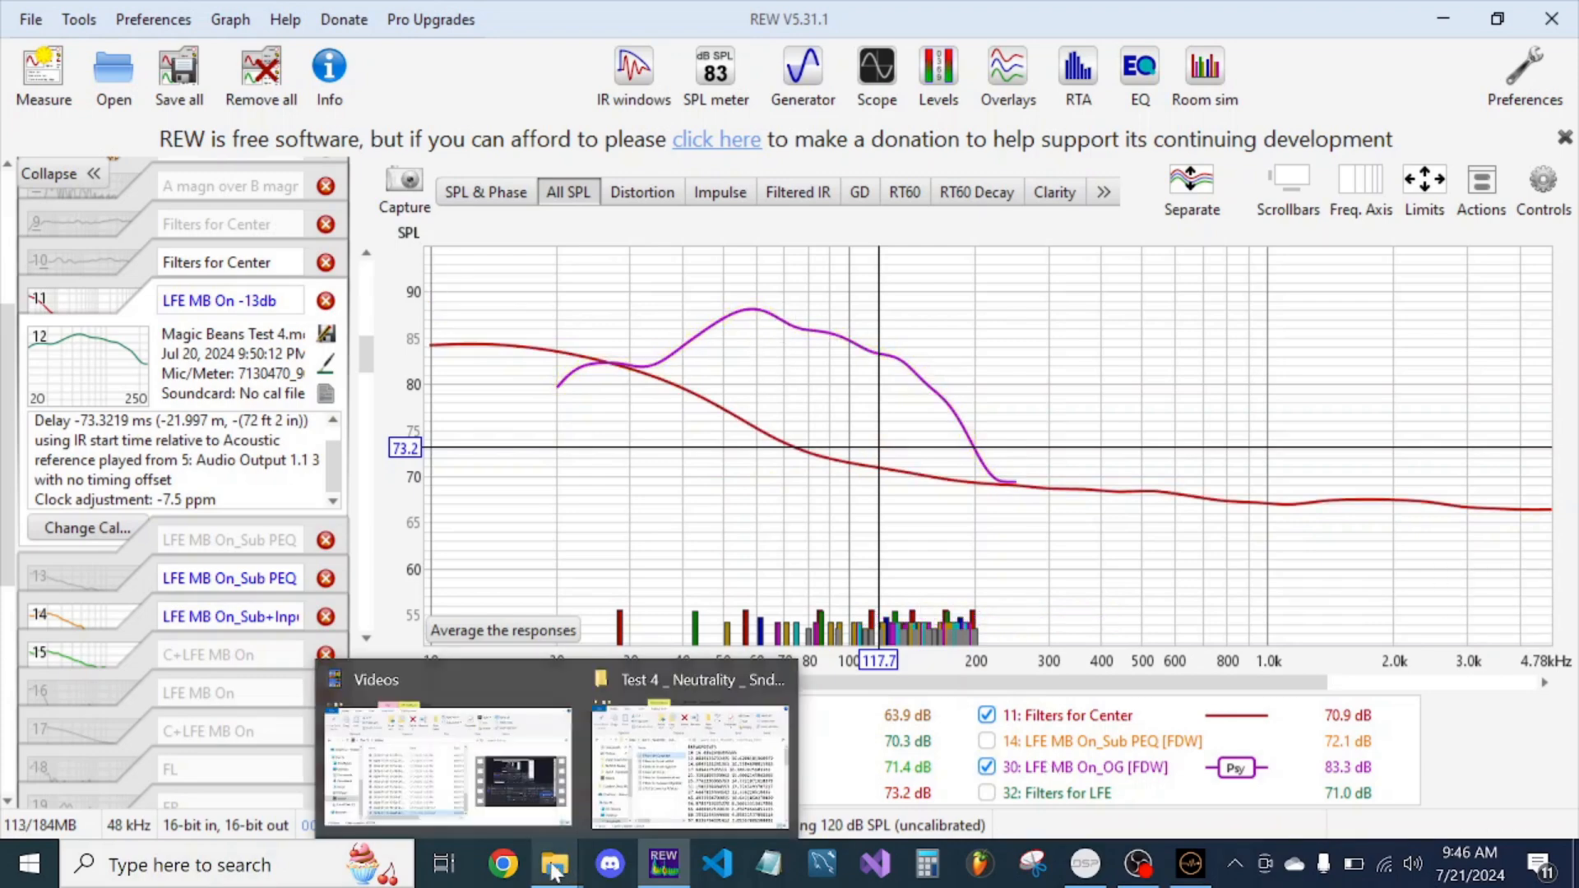
{"action": "left_click", "coordinate": [691, 760]}
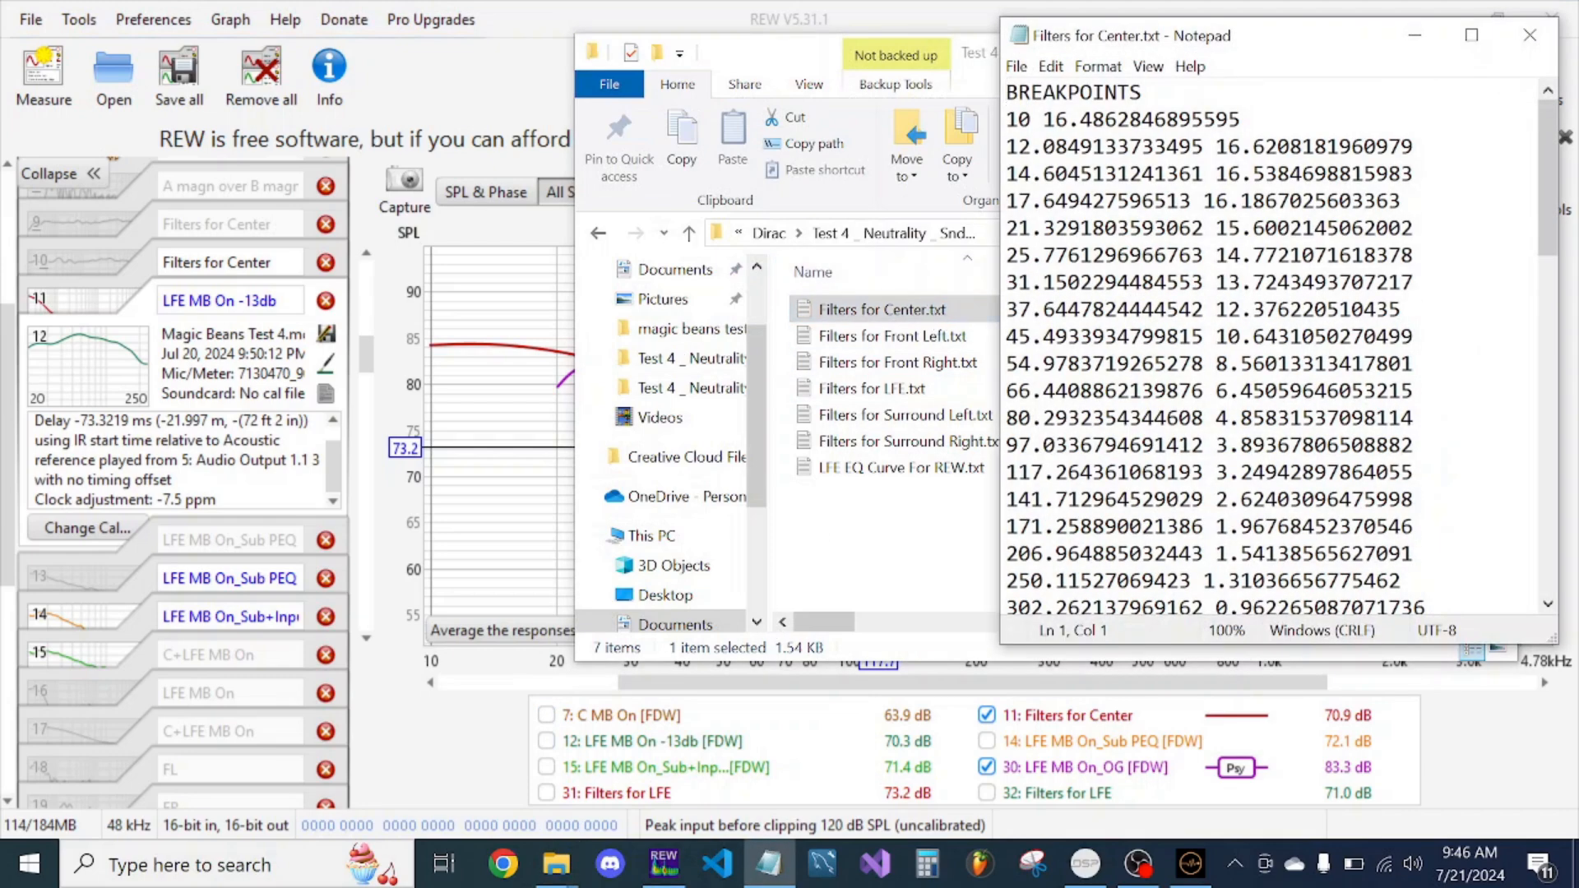
{"action": "left_click", "coordinate": [1142, 92]}
{"action": "key", "text": "BackSpace"}
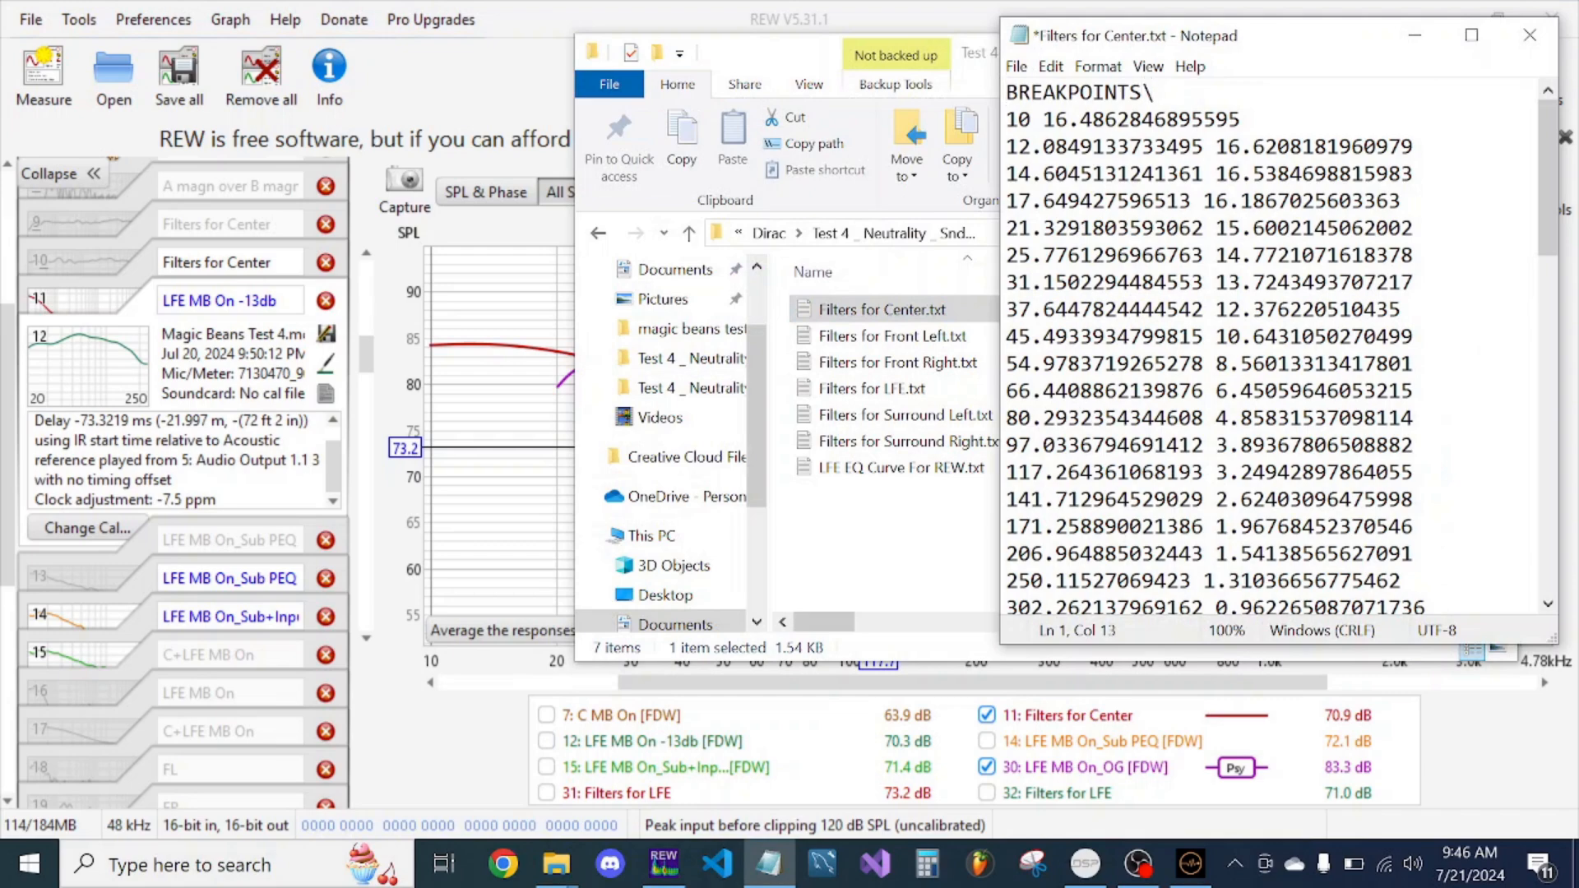
{"action": "key", "text": "BackSpace"}
{"action": "key", "text": "BackSpace"}
{"action": "key", "text": "BackSpace"}
{"action": "key", "text": "BackSpace"}
{"action": "key", "text": "BackSpace"}
{"action": "key", "text": "BackSpace"}
{"action": "key", "text": "BackSpace"}
{"action": "key", "text": "BackSpace"}
{"action": "key", "text": "BackSpace"}
{"action": "key", "text": "BackSpace"}
{"action": "key", "text": "BackSpace"}
{"action": "key", "text": "Delete"}
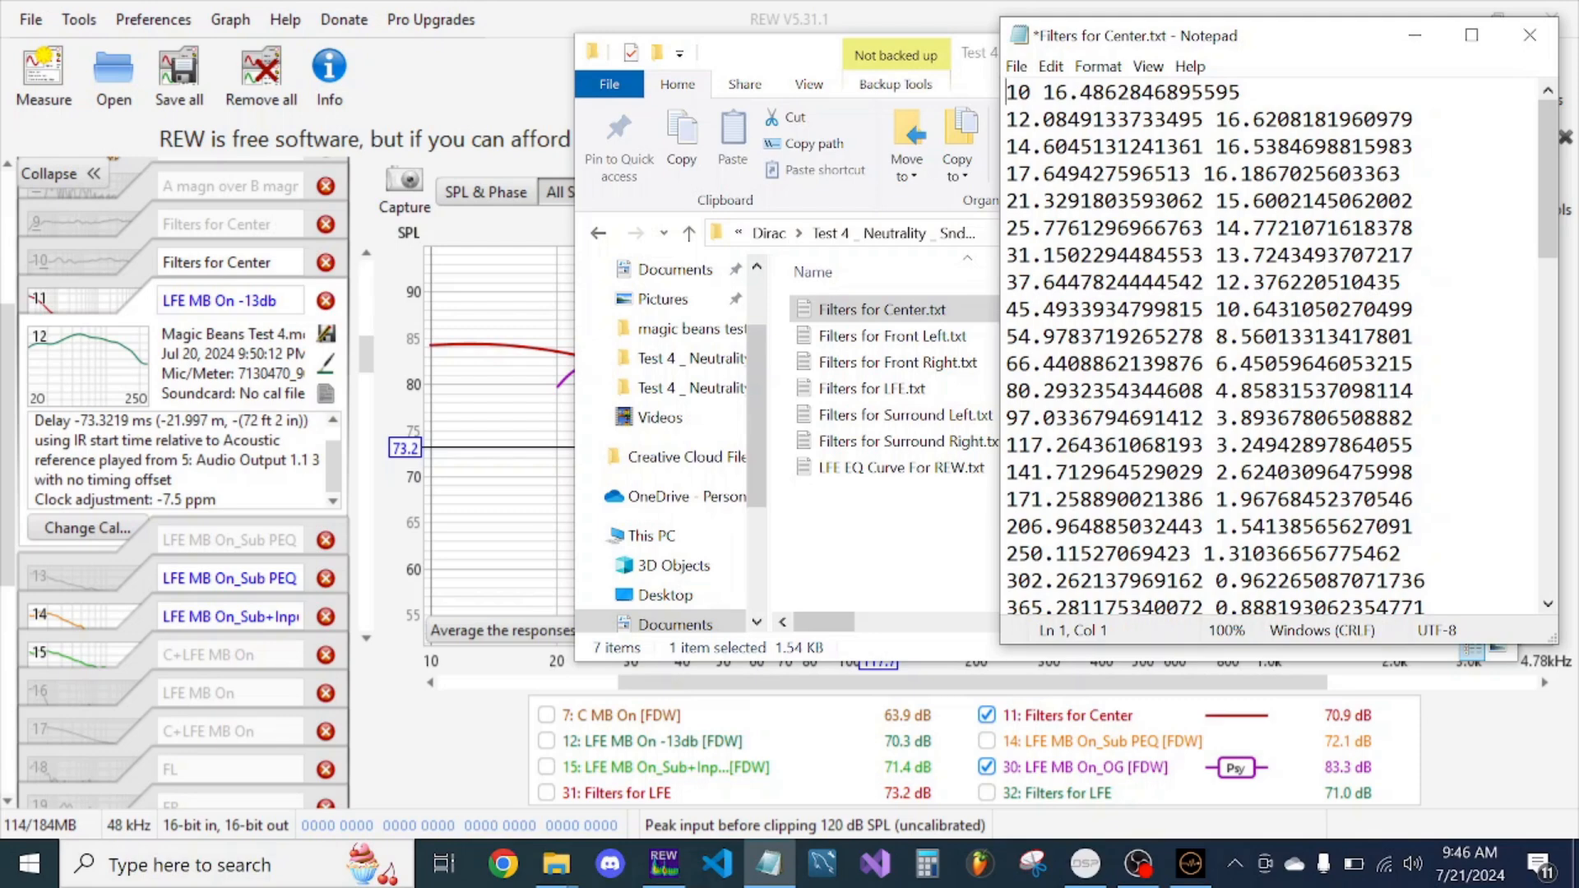
- Reduce the file's text to the first 20 frequency and level rows, ending with the 365.281175340072 row
{"action": "scroll", "coordinate": [1274, 345], "scroll_direction": "down", "scroll_amount": 1}
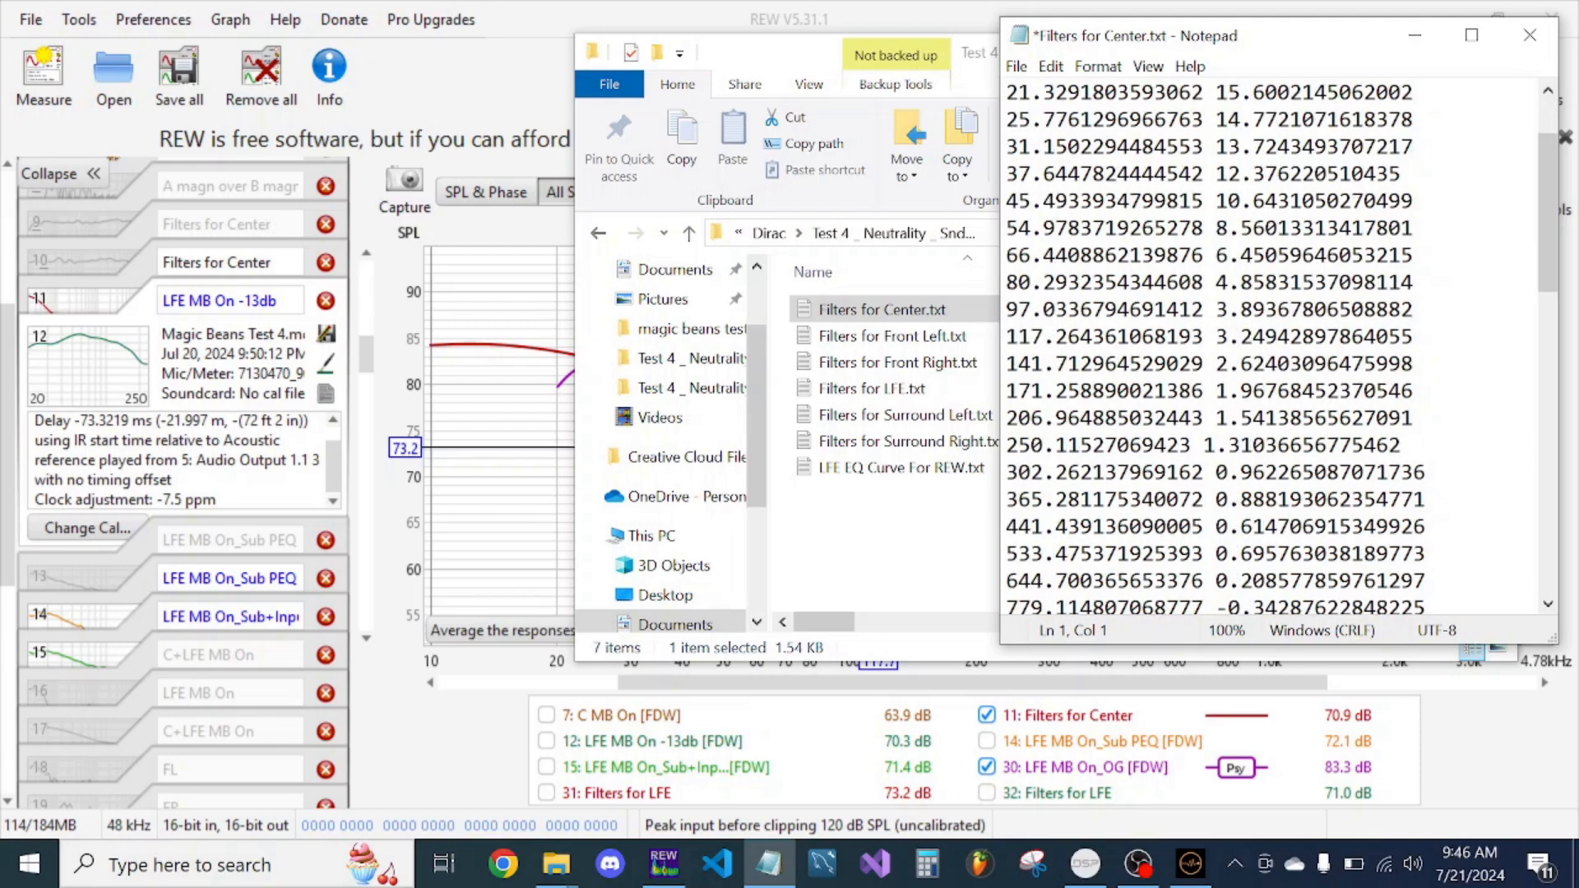
{"action": "key", "text": "ctrl+a"}
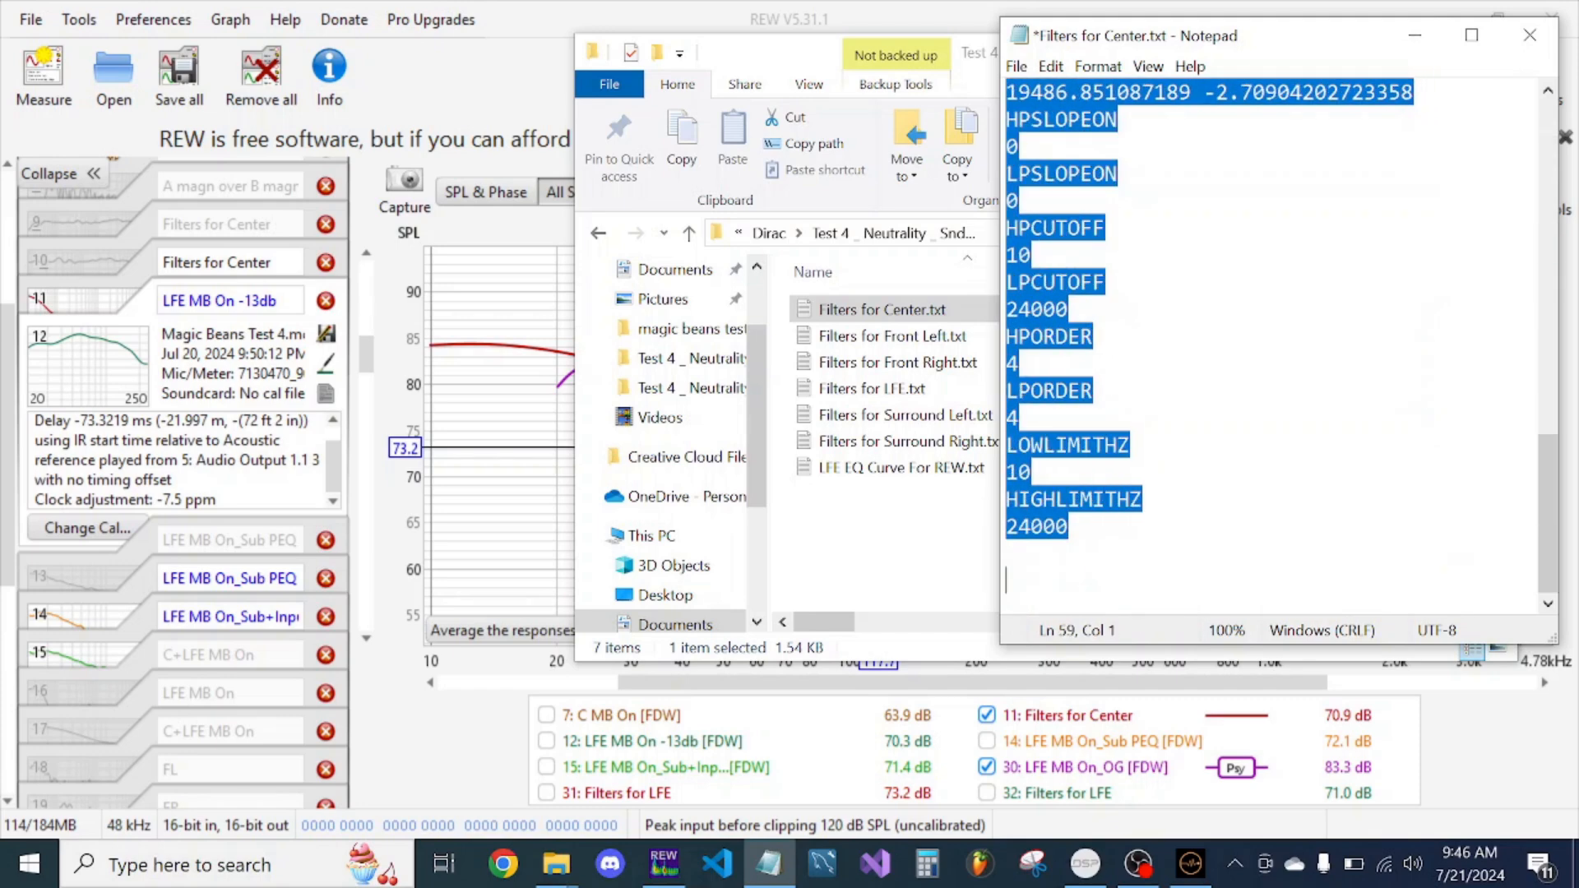
{"action": "key", "text": "ctrl+v"}
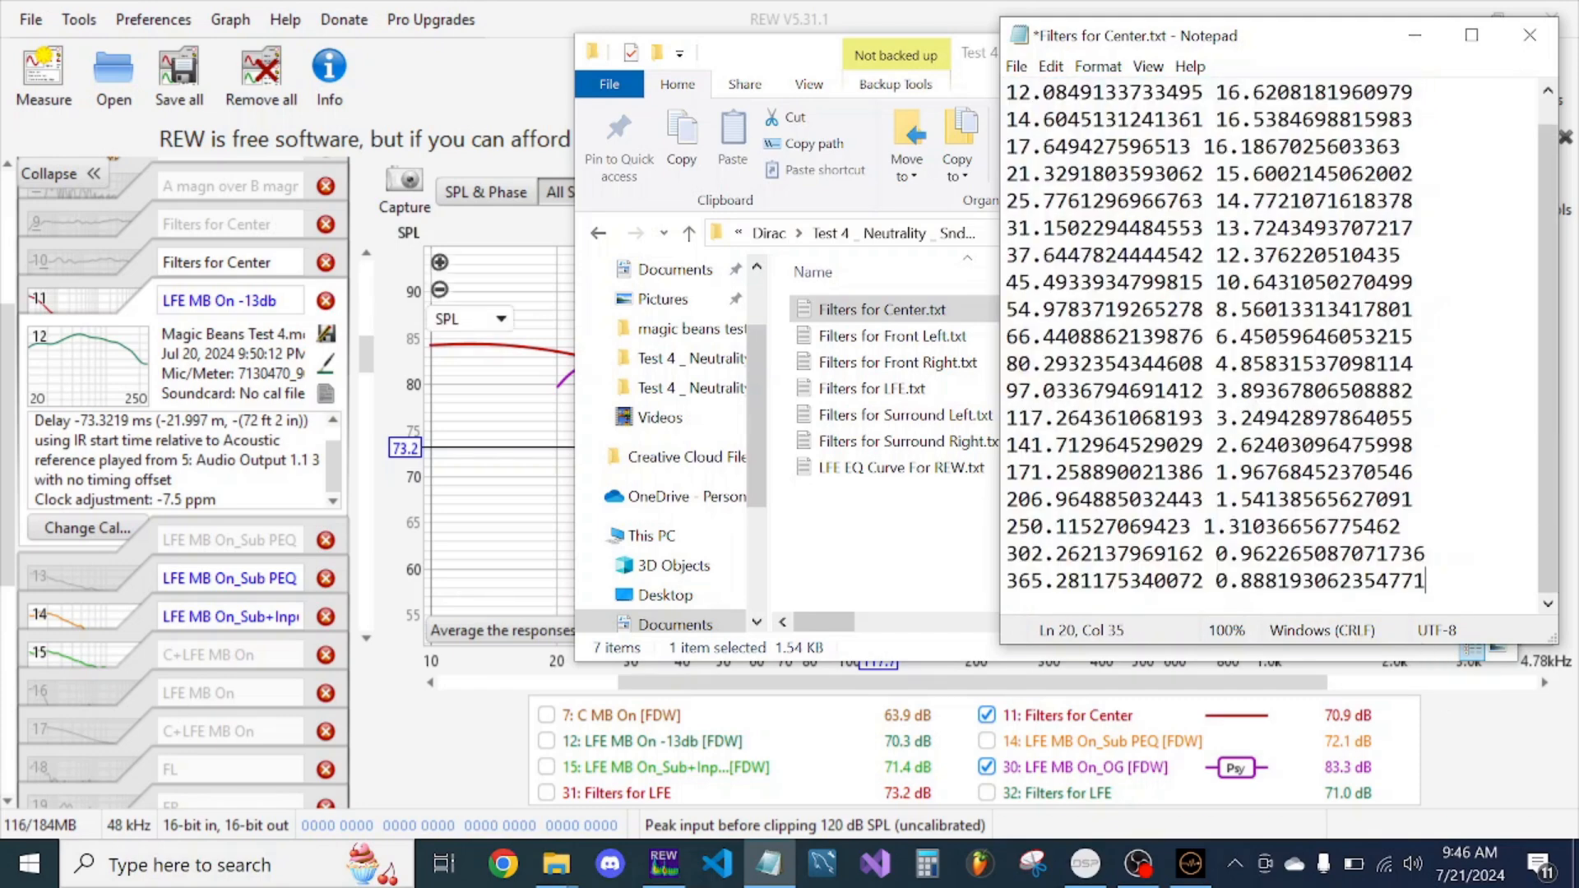
- Start saving the trimmed text as a separate file in the Dirac export folder, and cancel the save
{"action": "left_click", "coordinate": [1018, 66]}
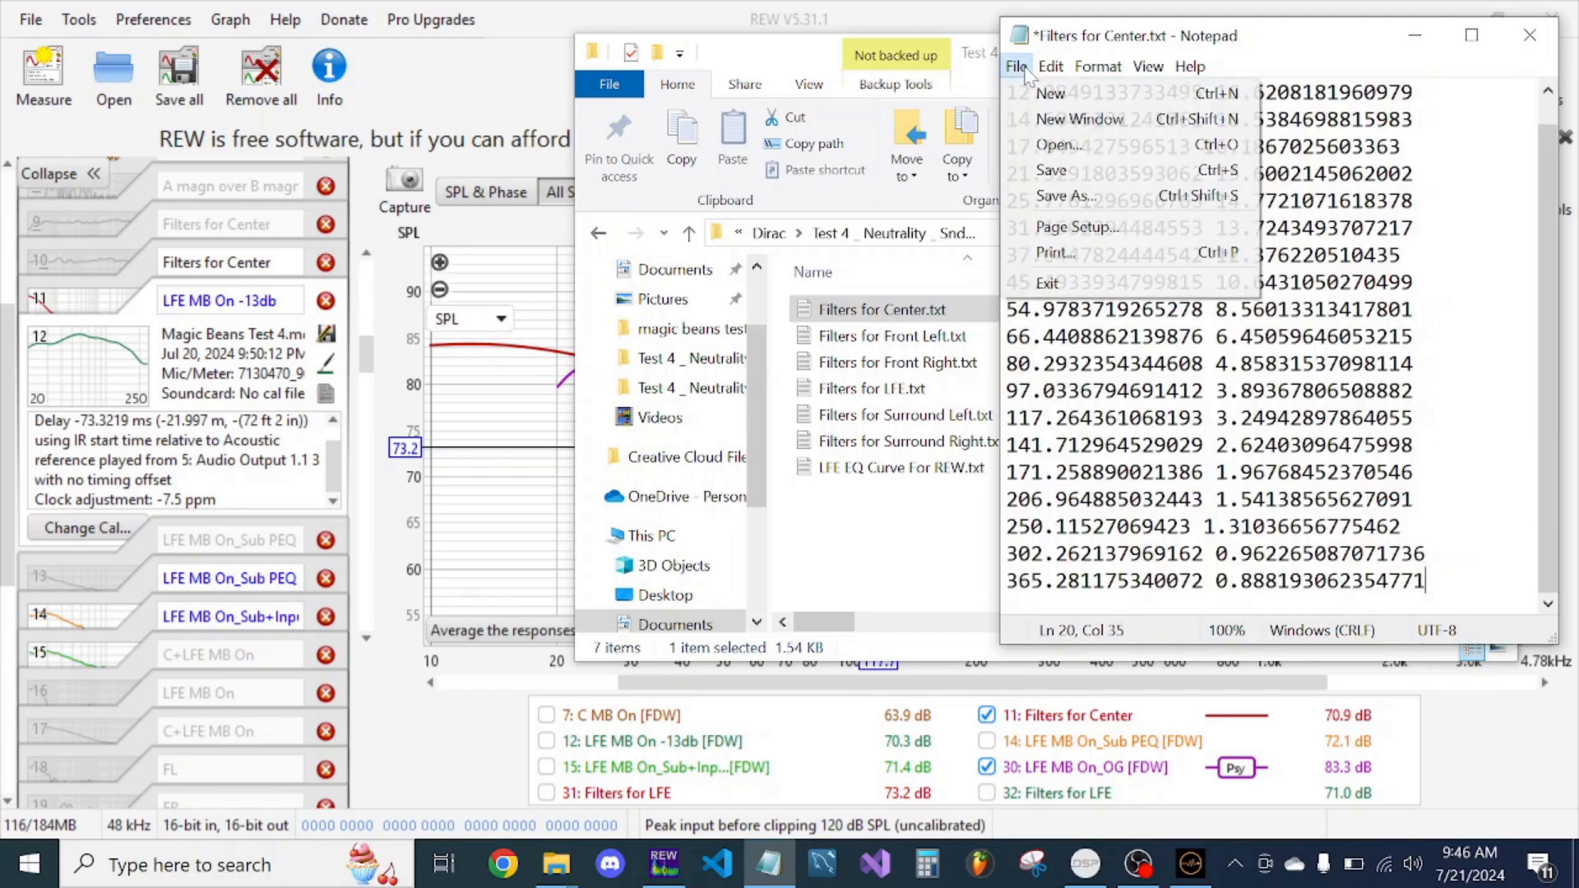
{"action": "left_click", "coordinate": [1035, 199]}
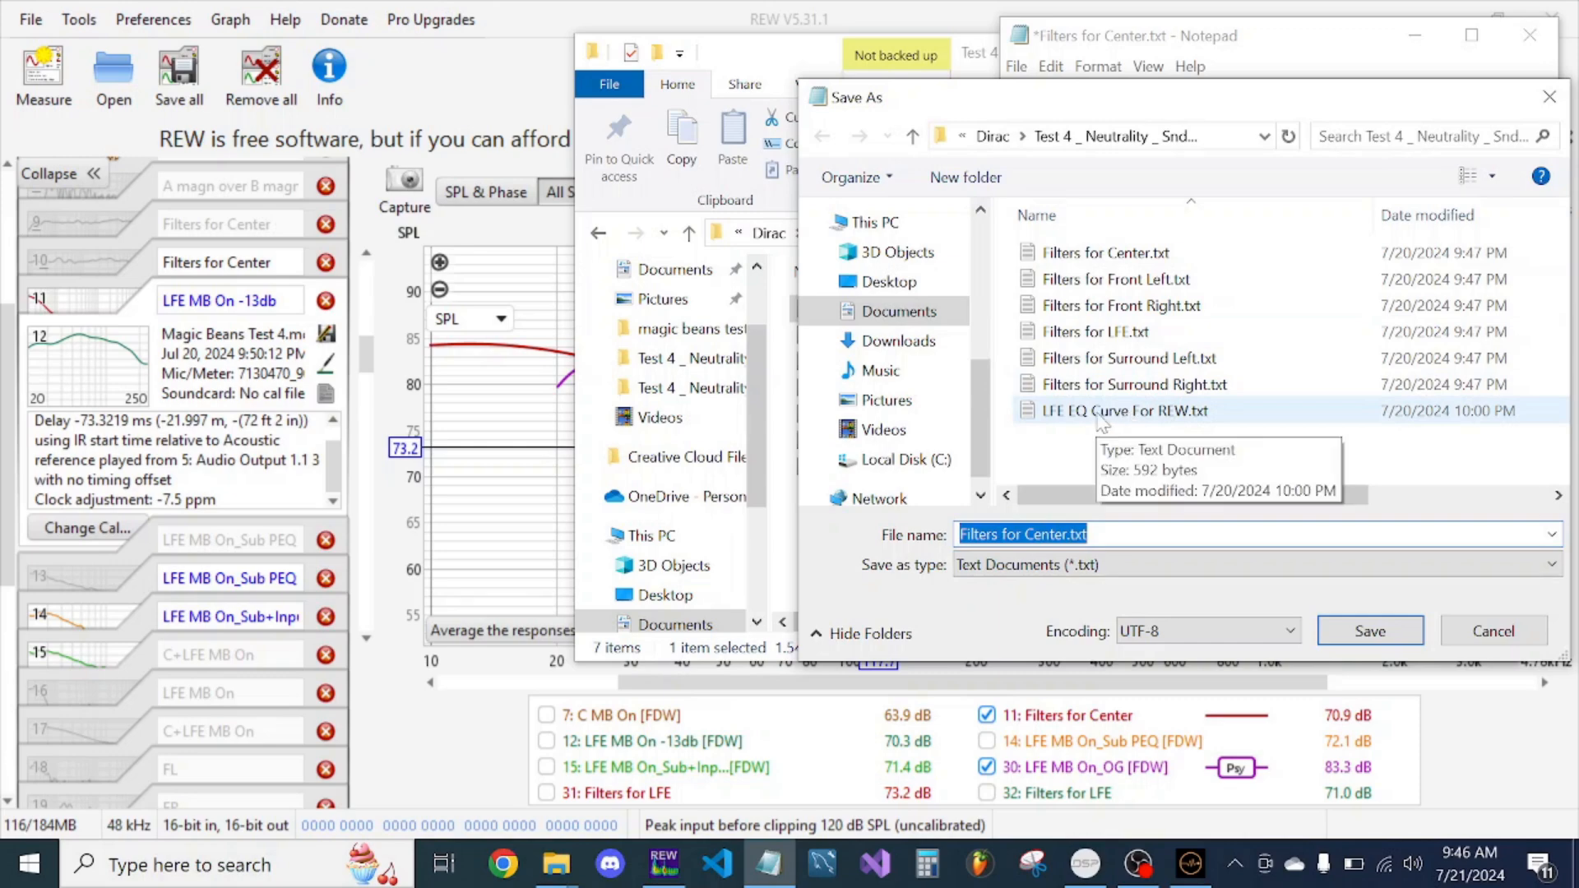
{"action": "left_click_drag", "start_coordinate": [1028, 97], "coordinate": [776, 107]}
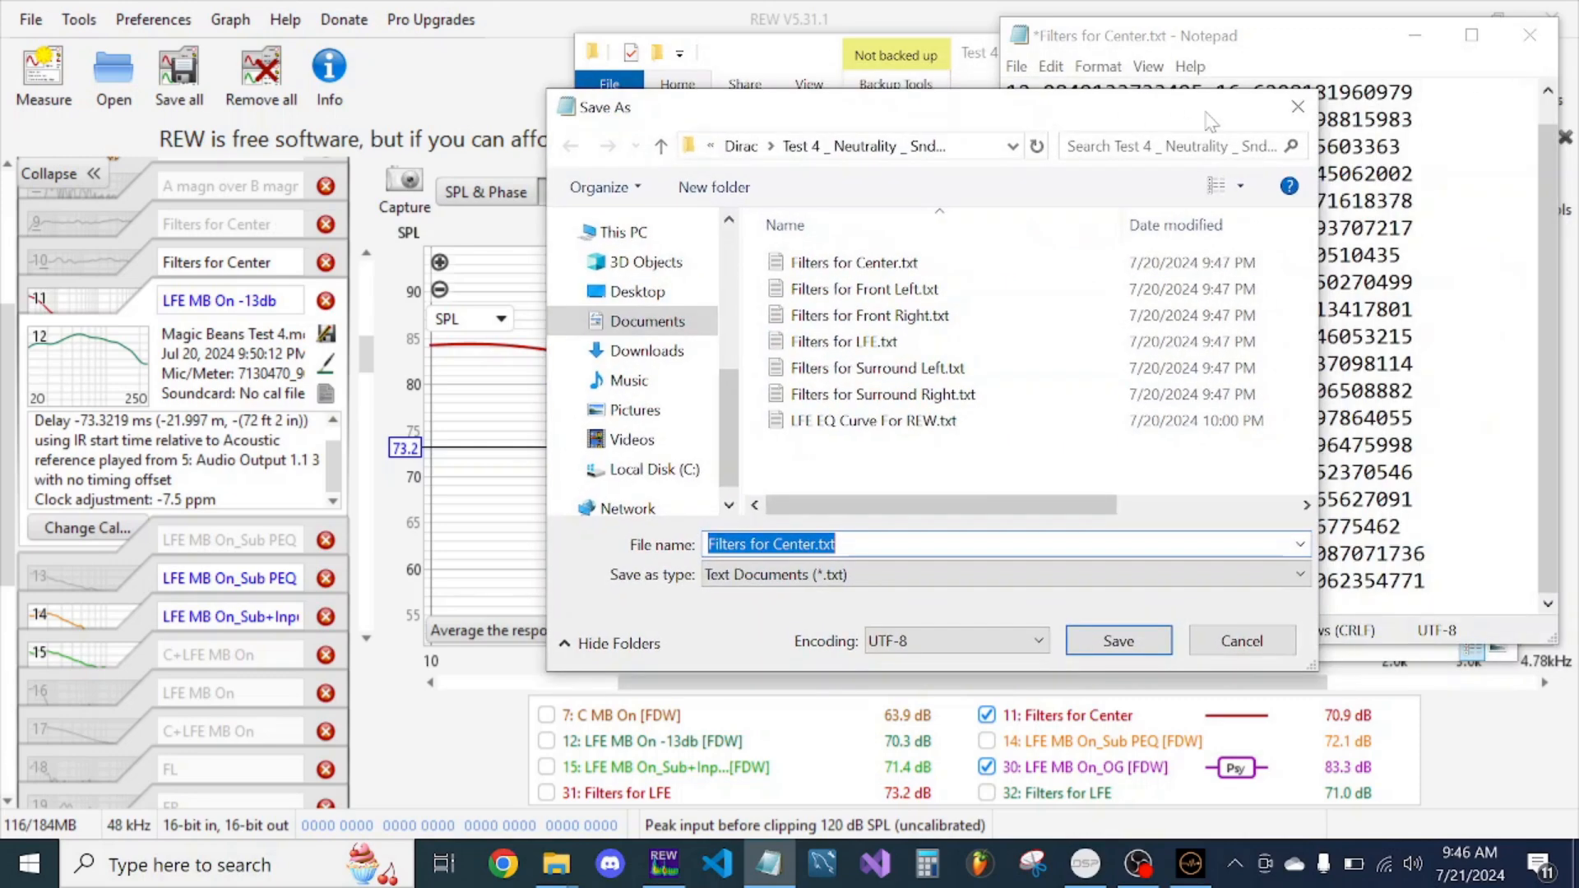
{"action": "left_click", "coordinate": [1294, 107]}
- Close Filters for Center.txt without saving the changes and close the export folder window
{"action": "left_click", "coordinate": [1529, 35]}
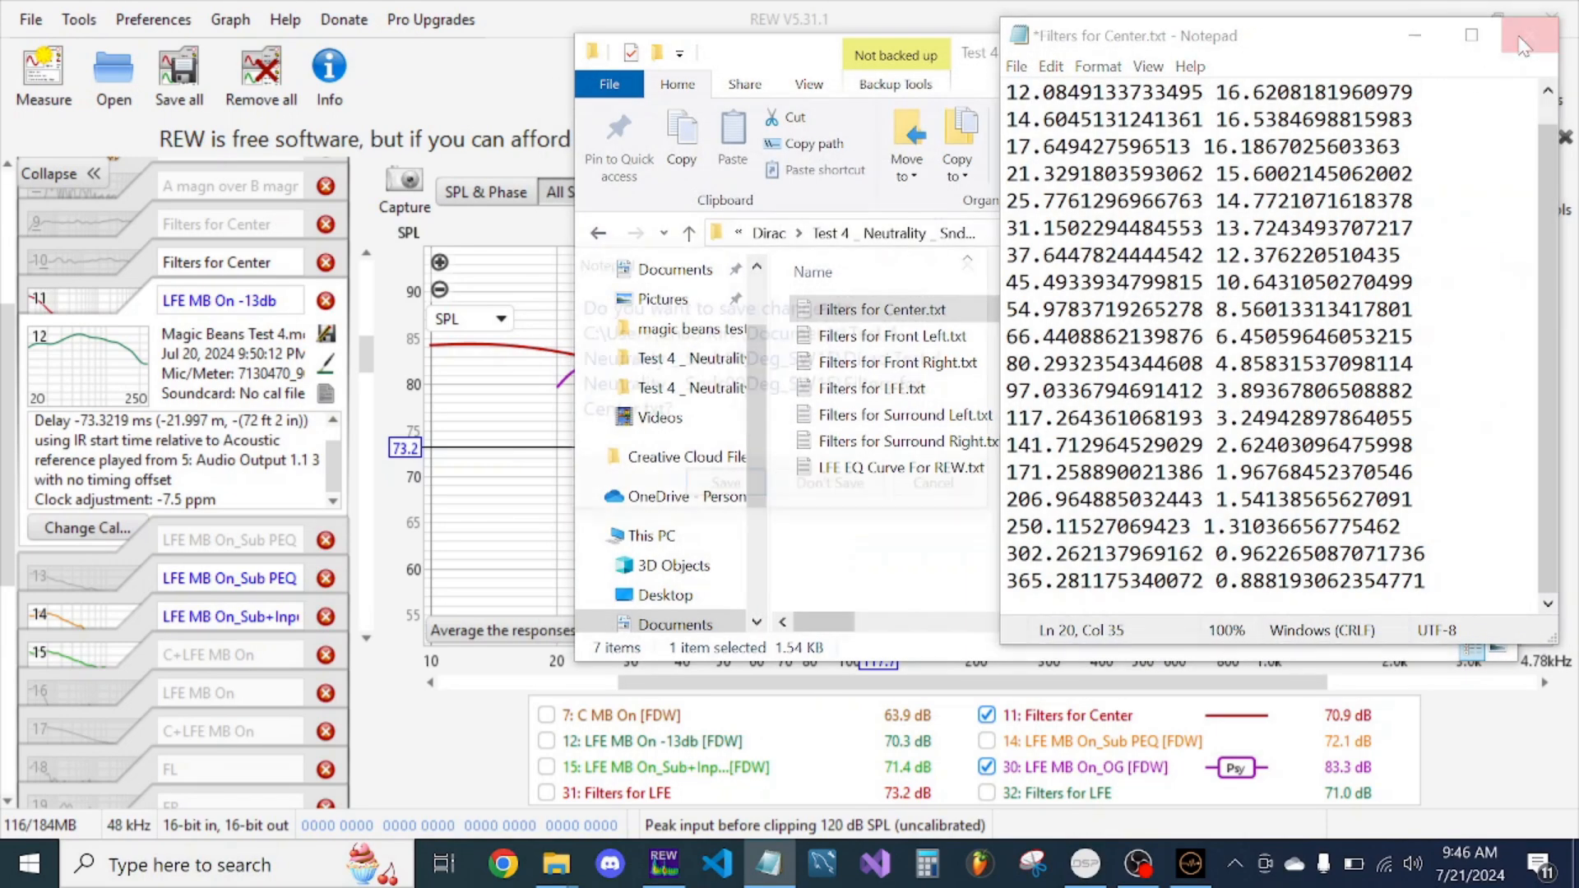
{"action": "left_click", "coordinate": [832, 487]}
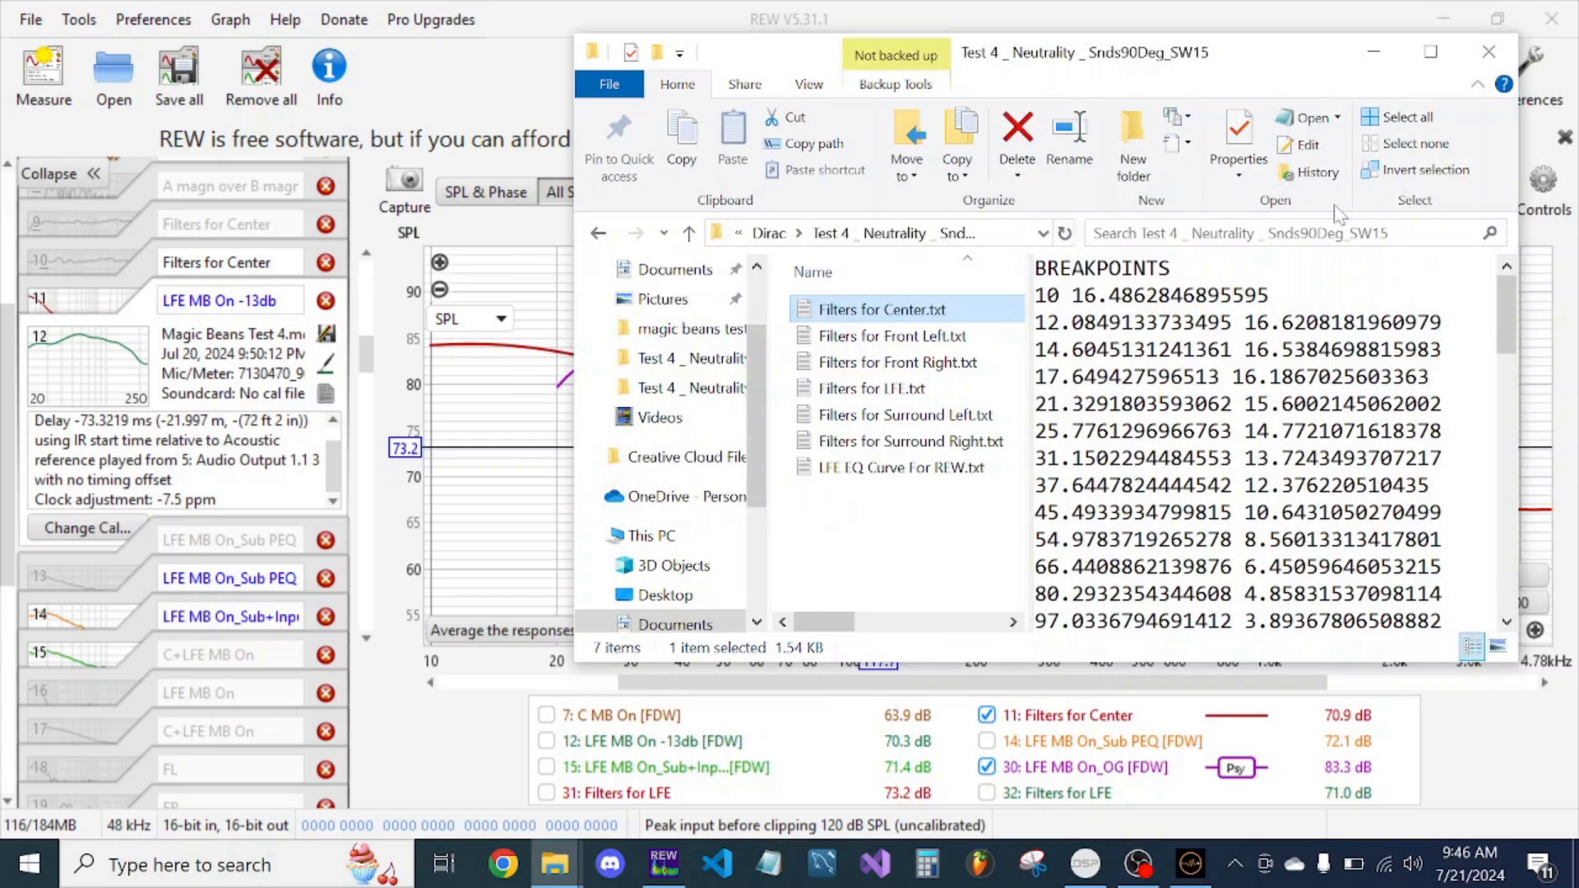
{"action": "left_click", "coordinate": [1495, 55]}
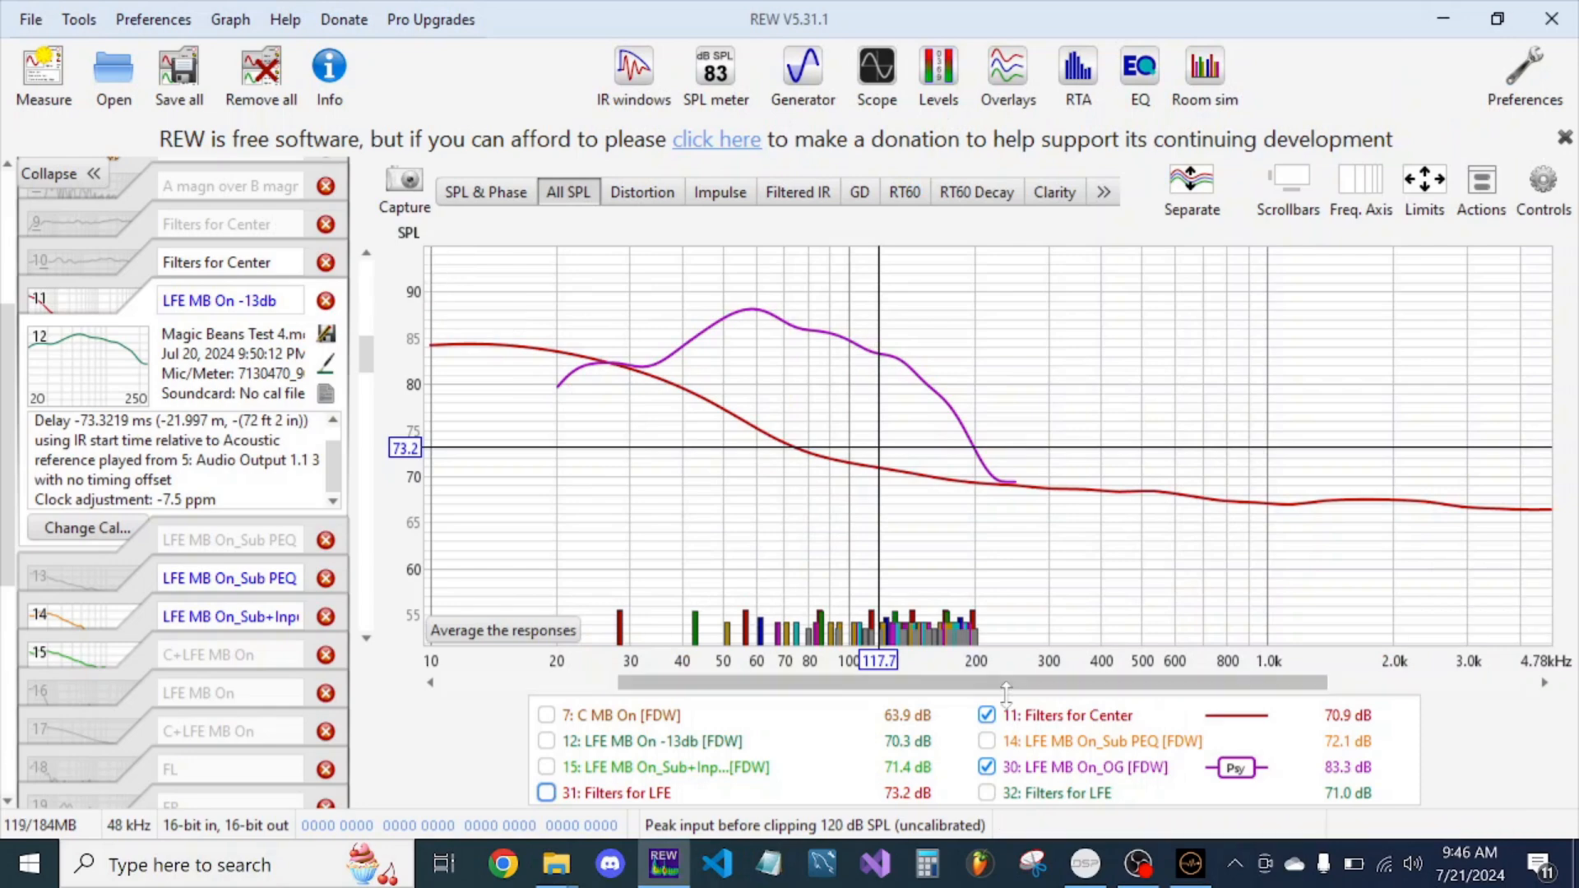
- Open the EQ window for measurement 12, LFE MB On -13db, and close it again
{"action": "left_click", "coordinate": [1140, 79]}
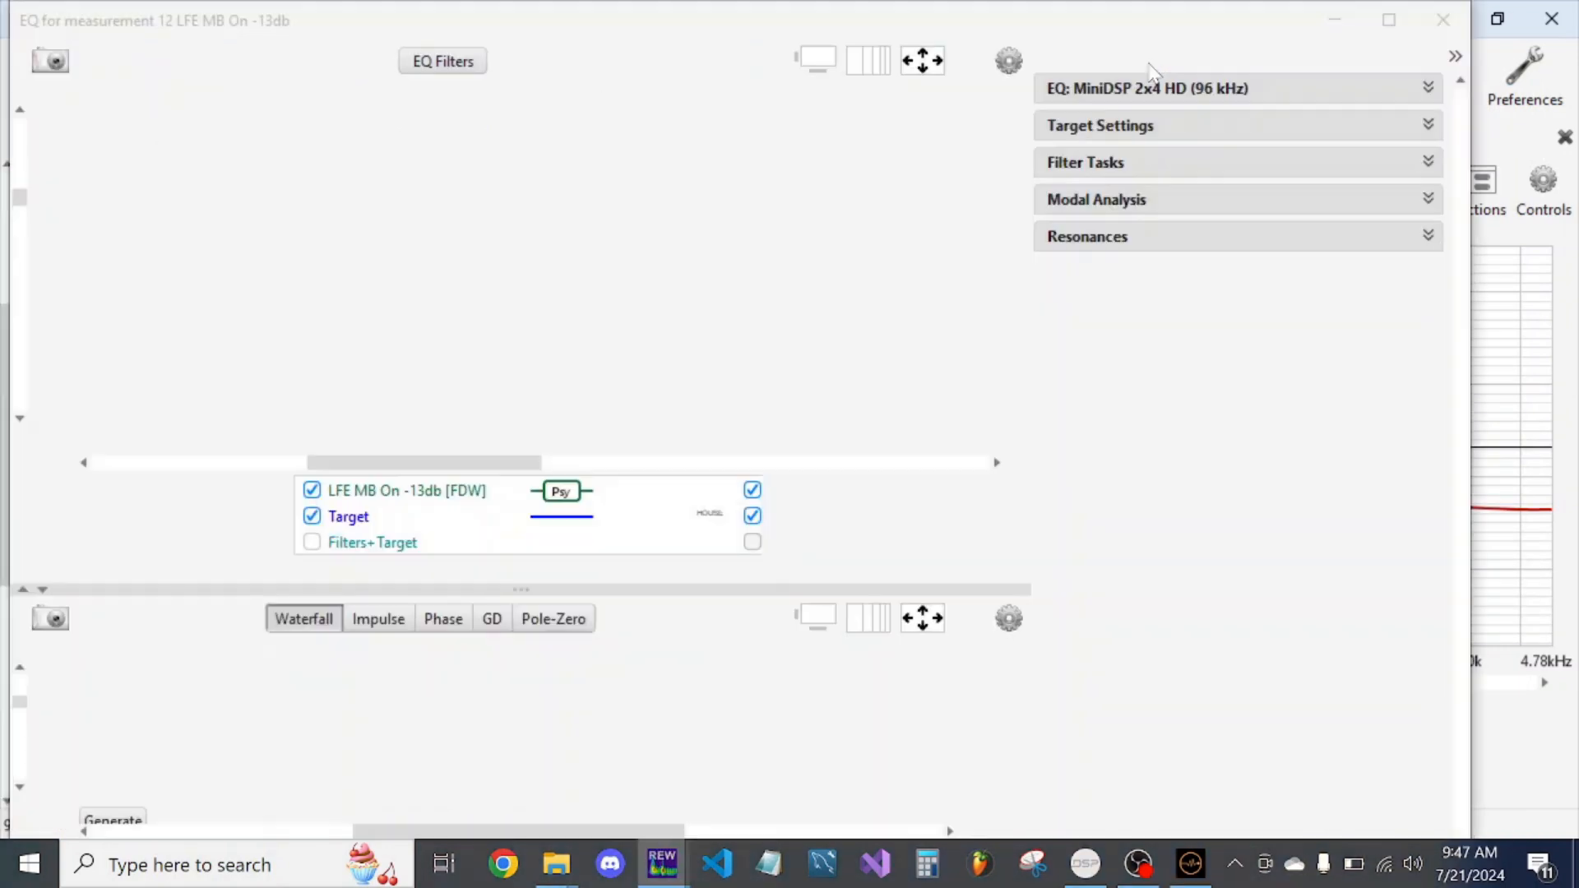
{"action": "left_click", "coordinate": [1441, 18]}
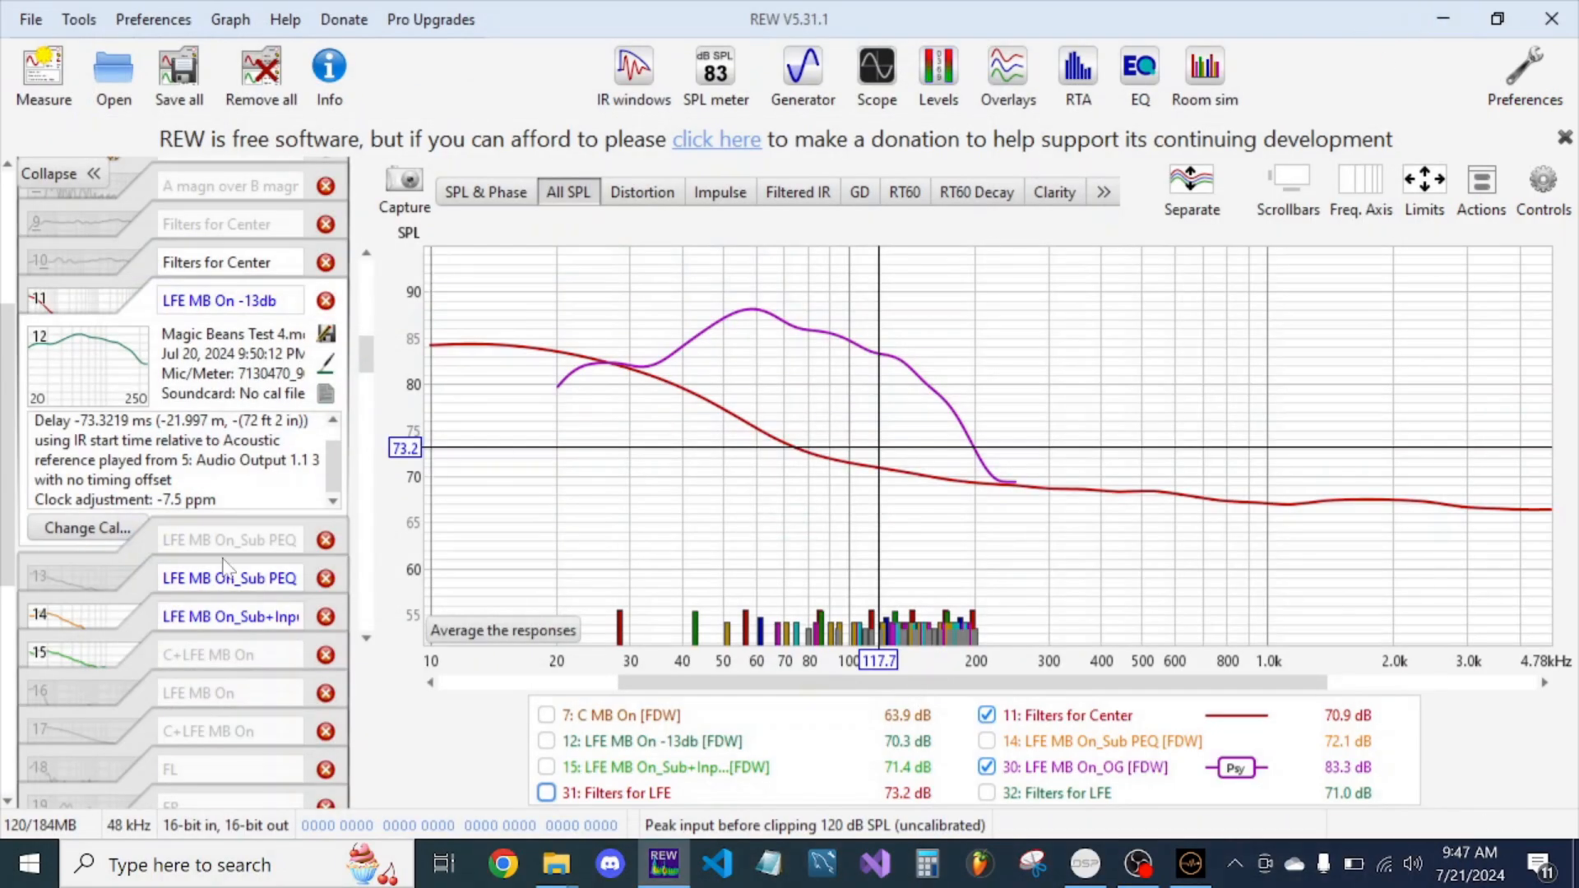
- Open the EQ window for measurement 30, LFE MB On_OG, and expand its equaliser and target settings
{"action": "scroll", "coordinate": [147, 720], "scroll_direction": "down", "scroll_amount": 10}
{"action": "left_click", "coordinate": [140, 713]}
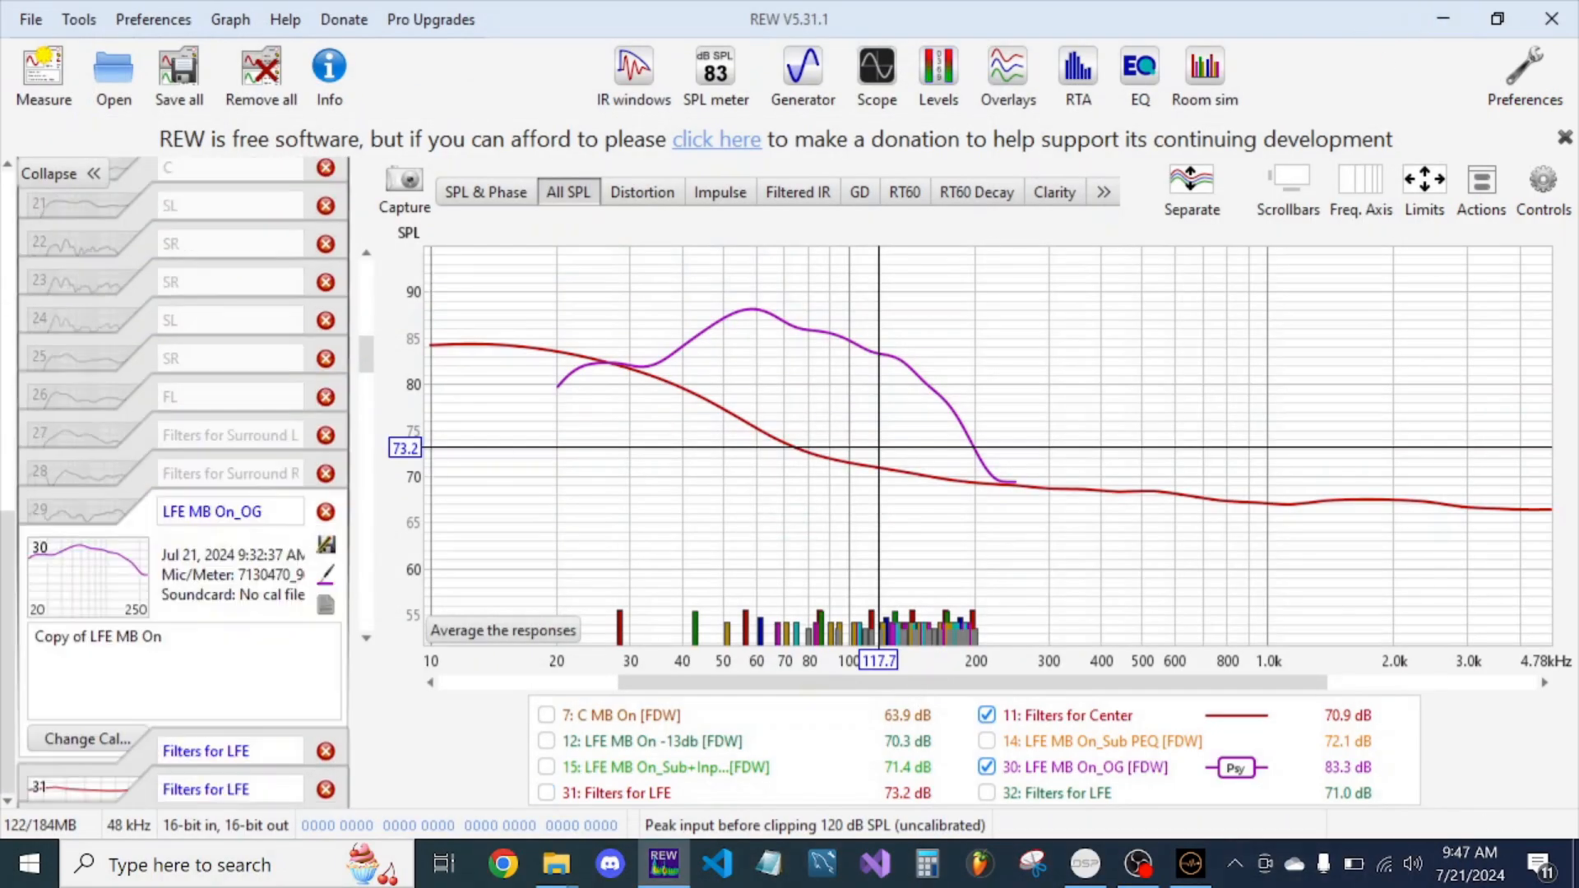
{"action": "left_click", "coordinate": [1130, 66]}
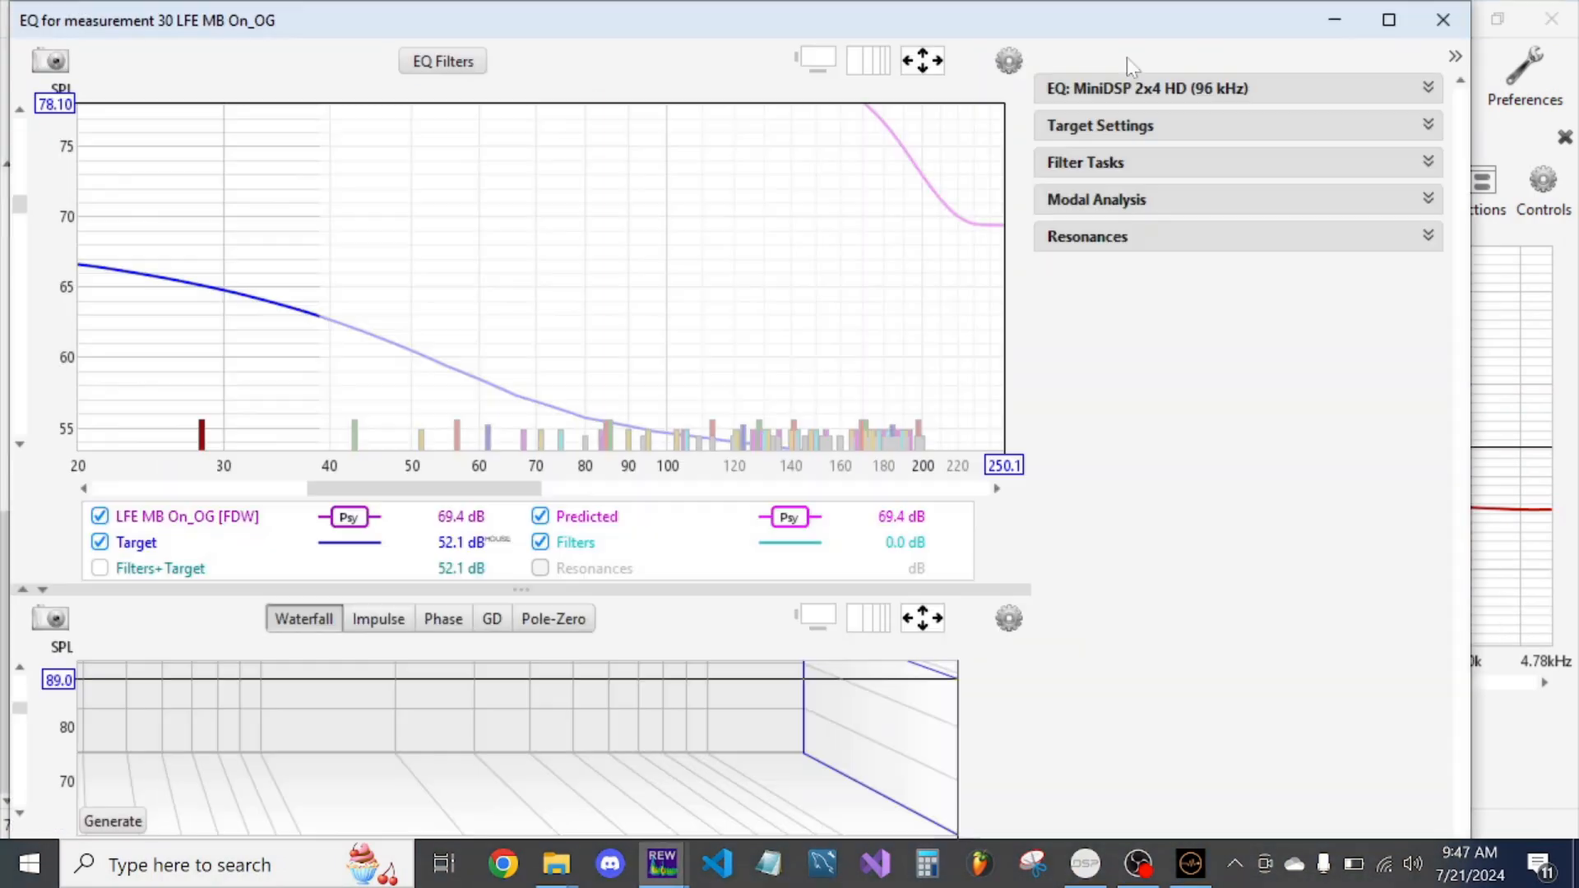
{"action": "left_click", "coordinate": [1163, 90]}
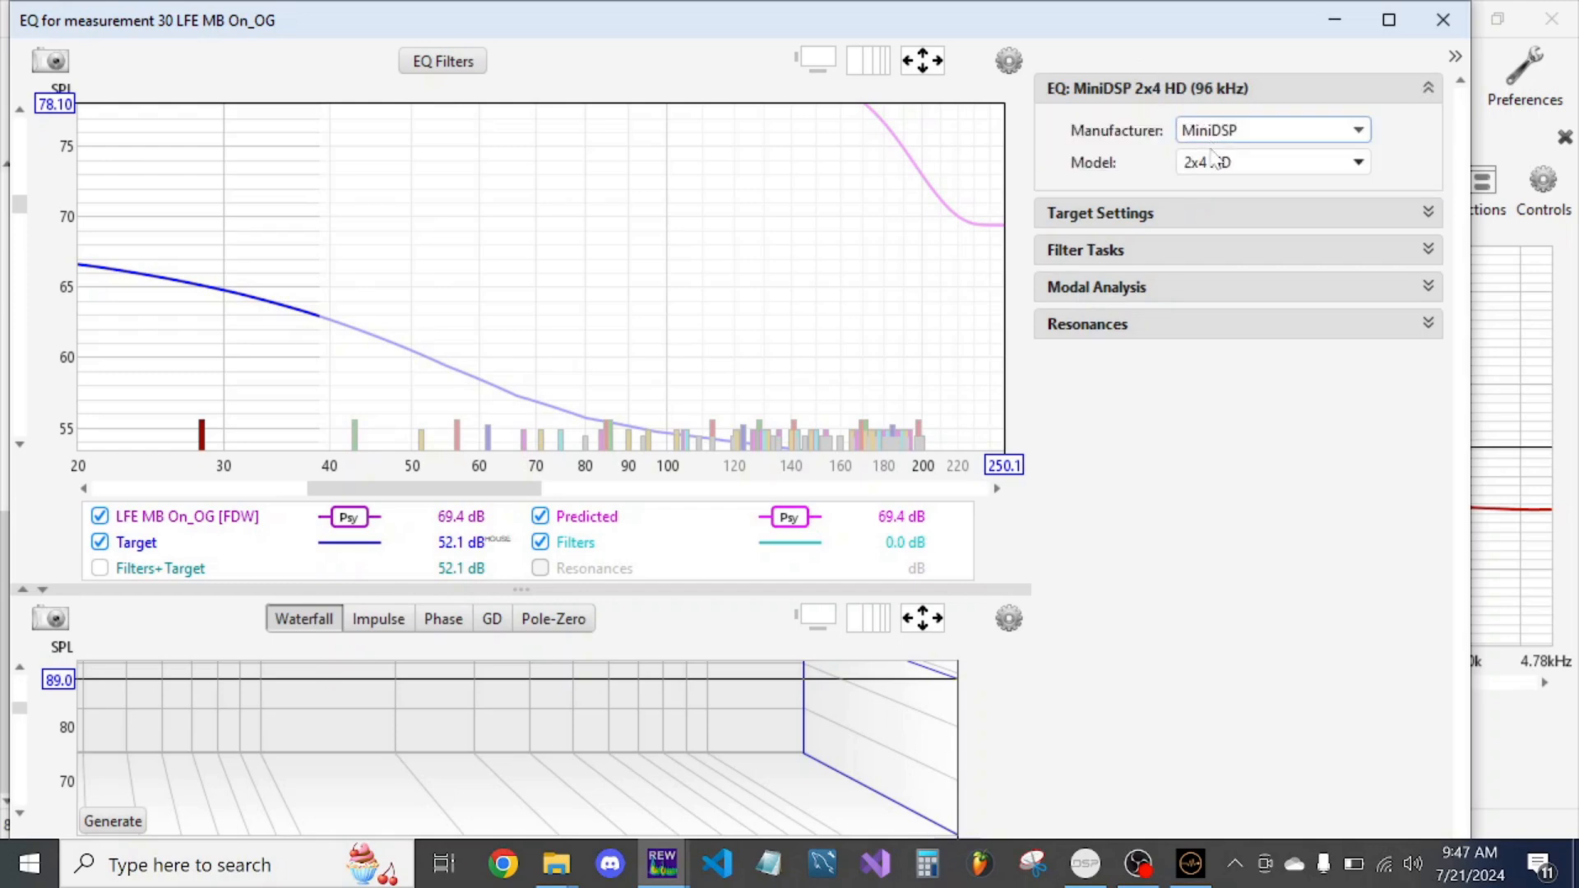
{"action": "left_click", "coordinate": [1215, 217]}
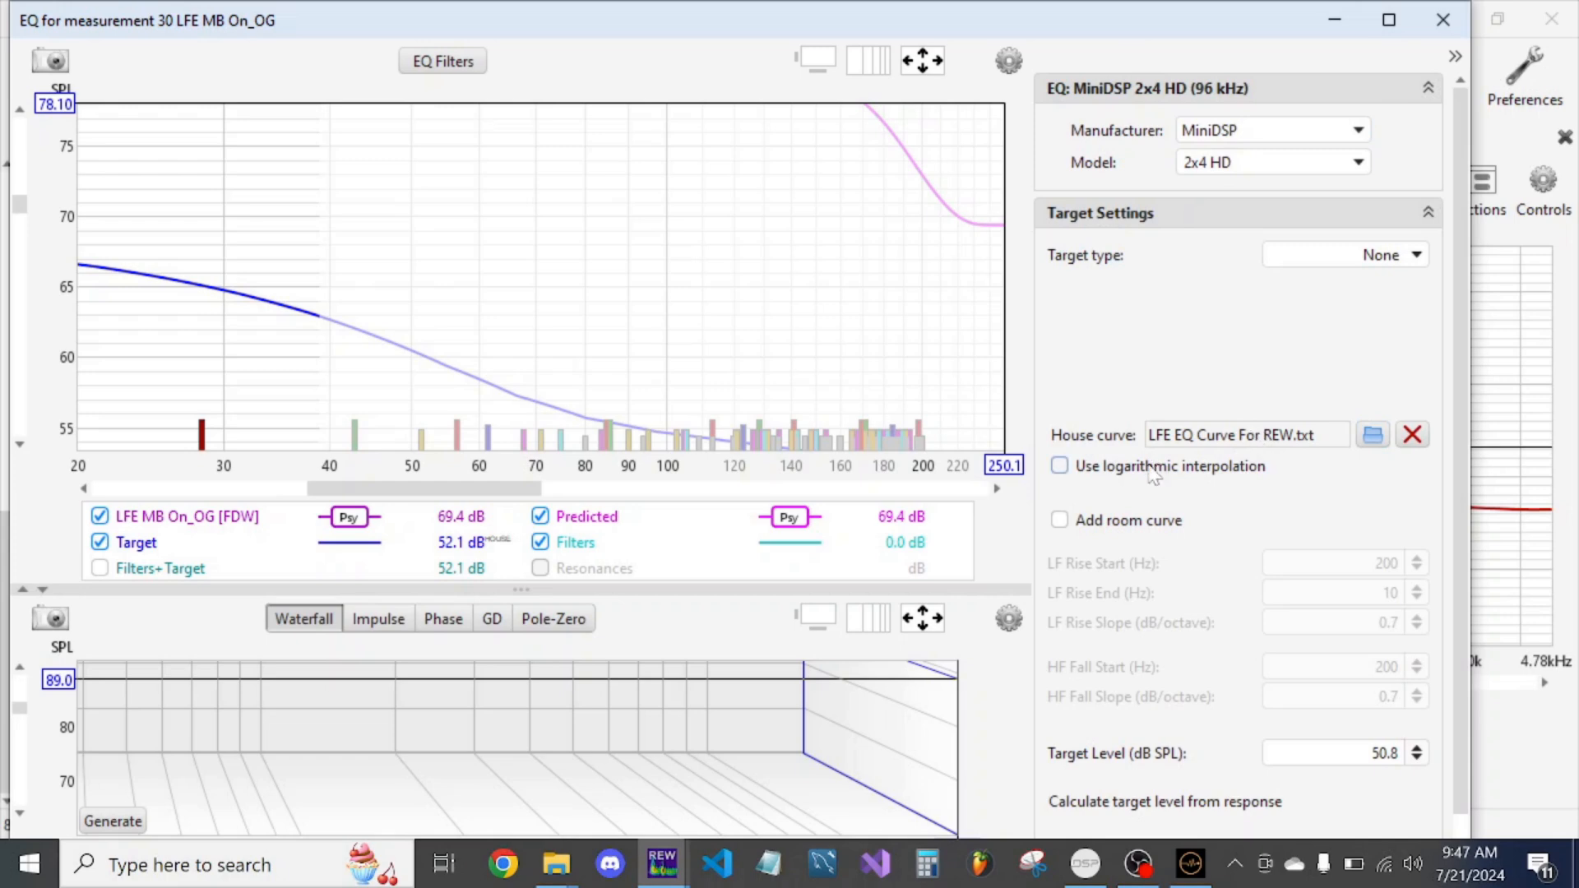
- Raise the target level to 63.9 dB SPL so the target curve meets the measured response at 20 Hz
{"action": "left_click", "coordinate": [922, 60]}
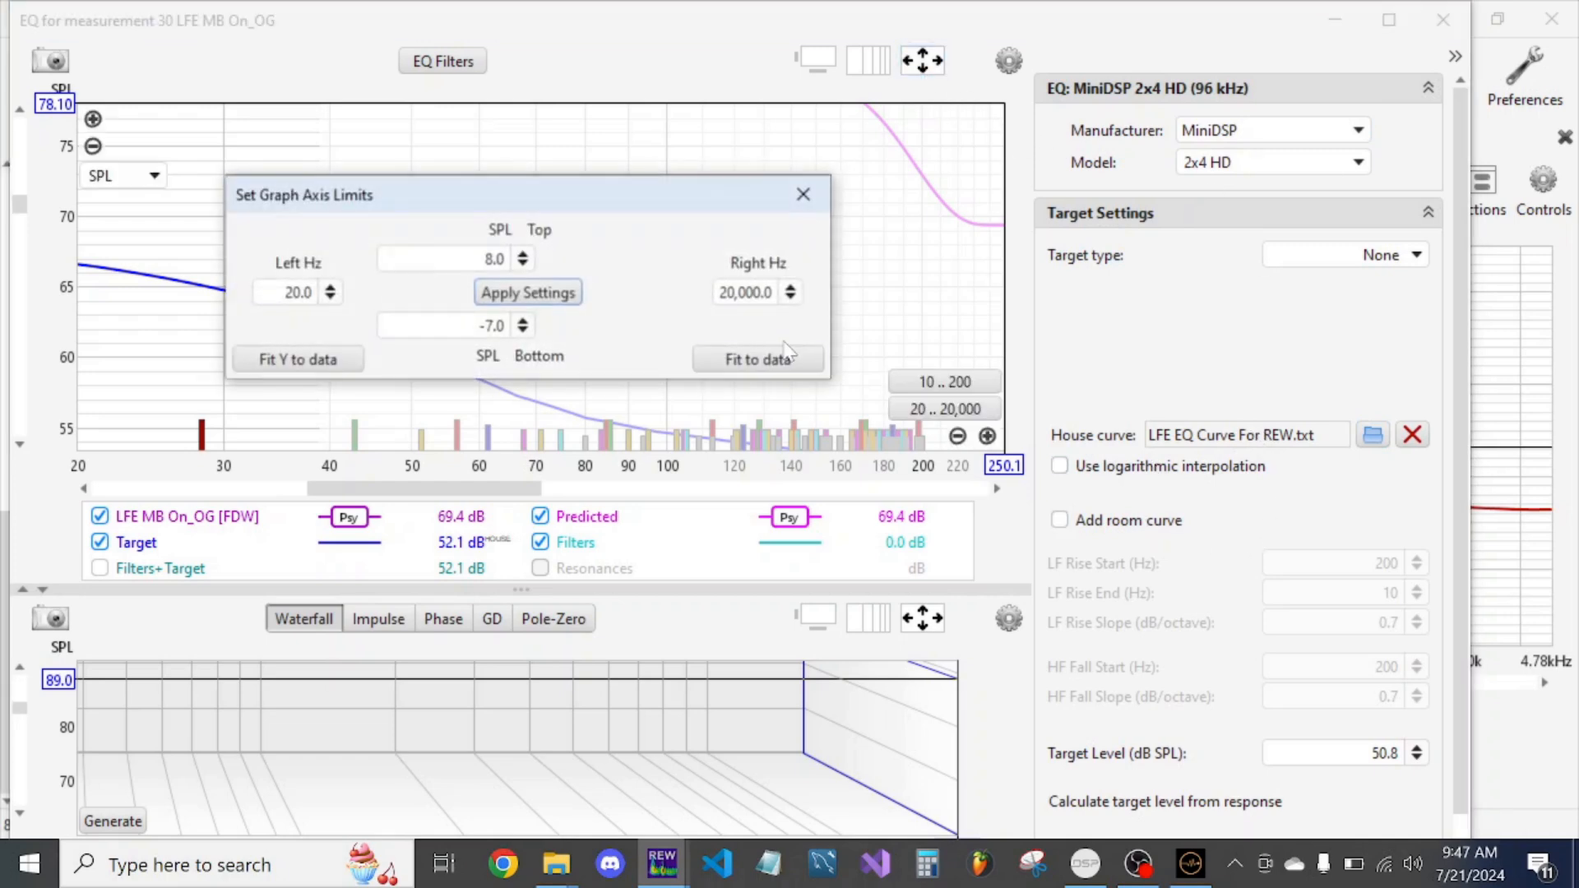
{"action": "left_click", "coordinate": [774, 354]}
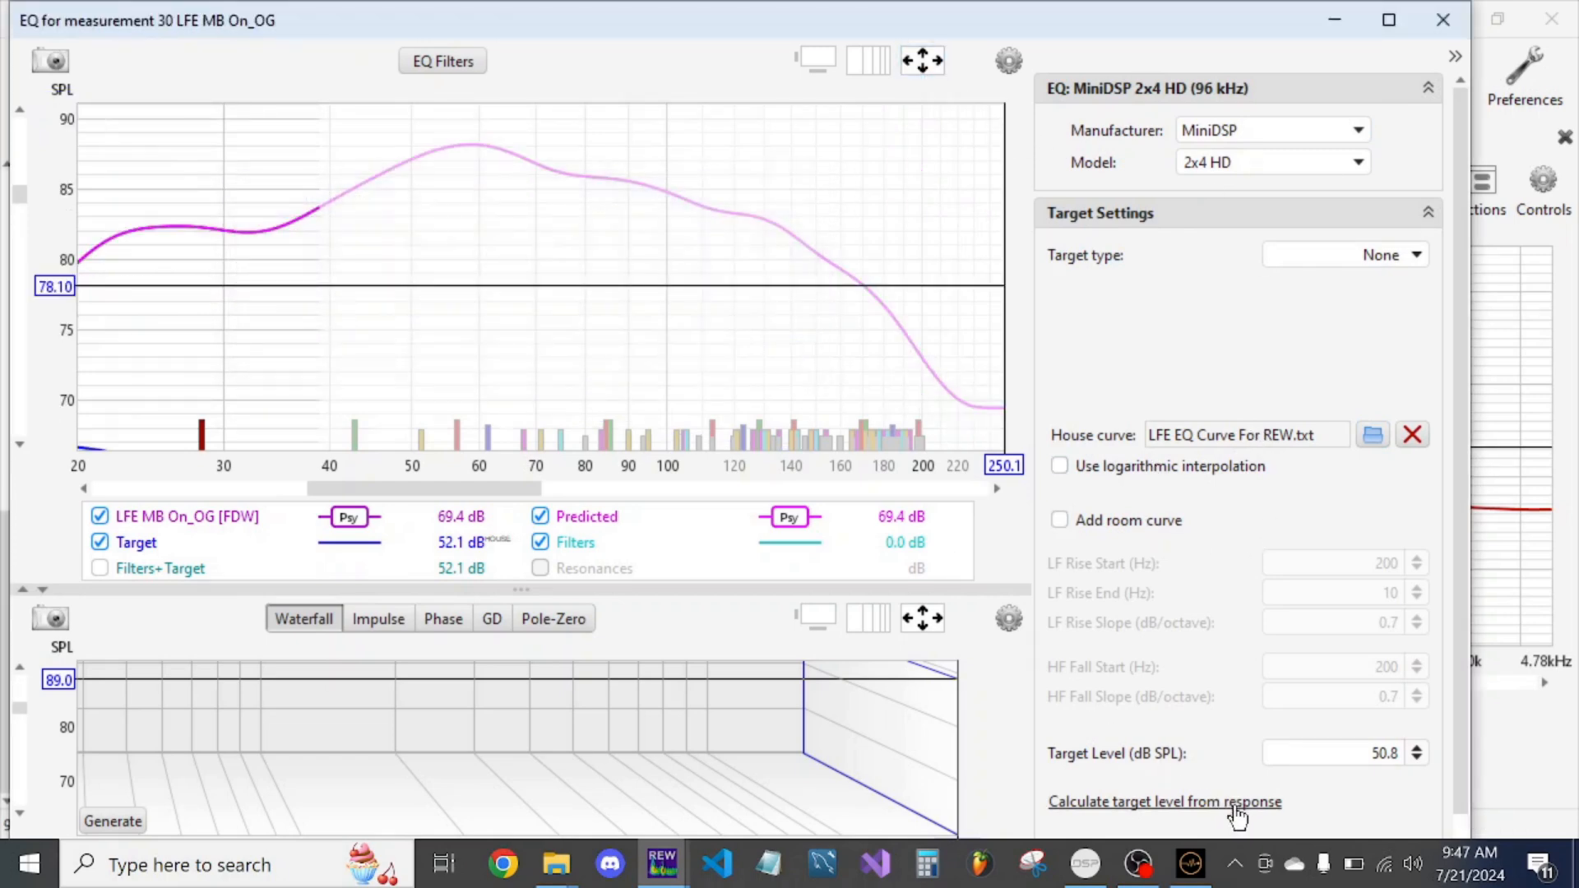
{"action": "left_click", "coordinate": [1420, 754]}
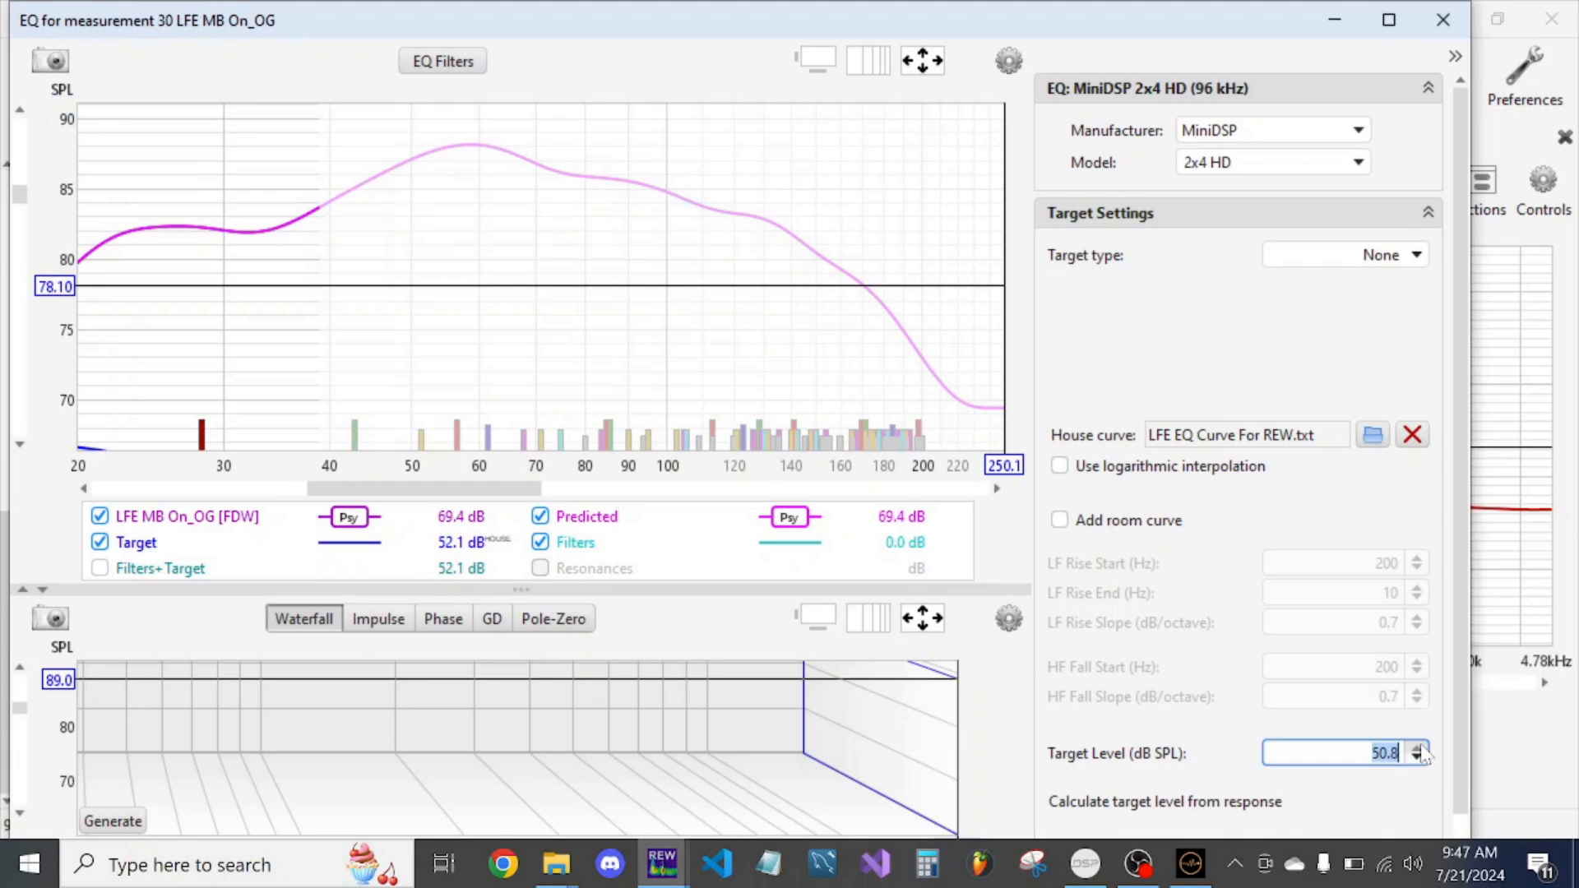
{"action": "scroll", "coordinate": [1422, 754], "scroll_direction": "up", "scroll_amount": 20}
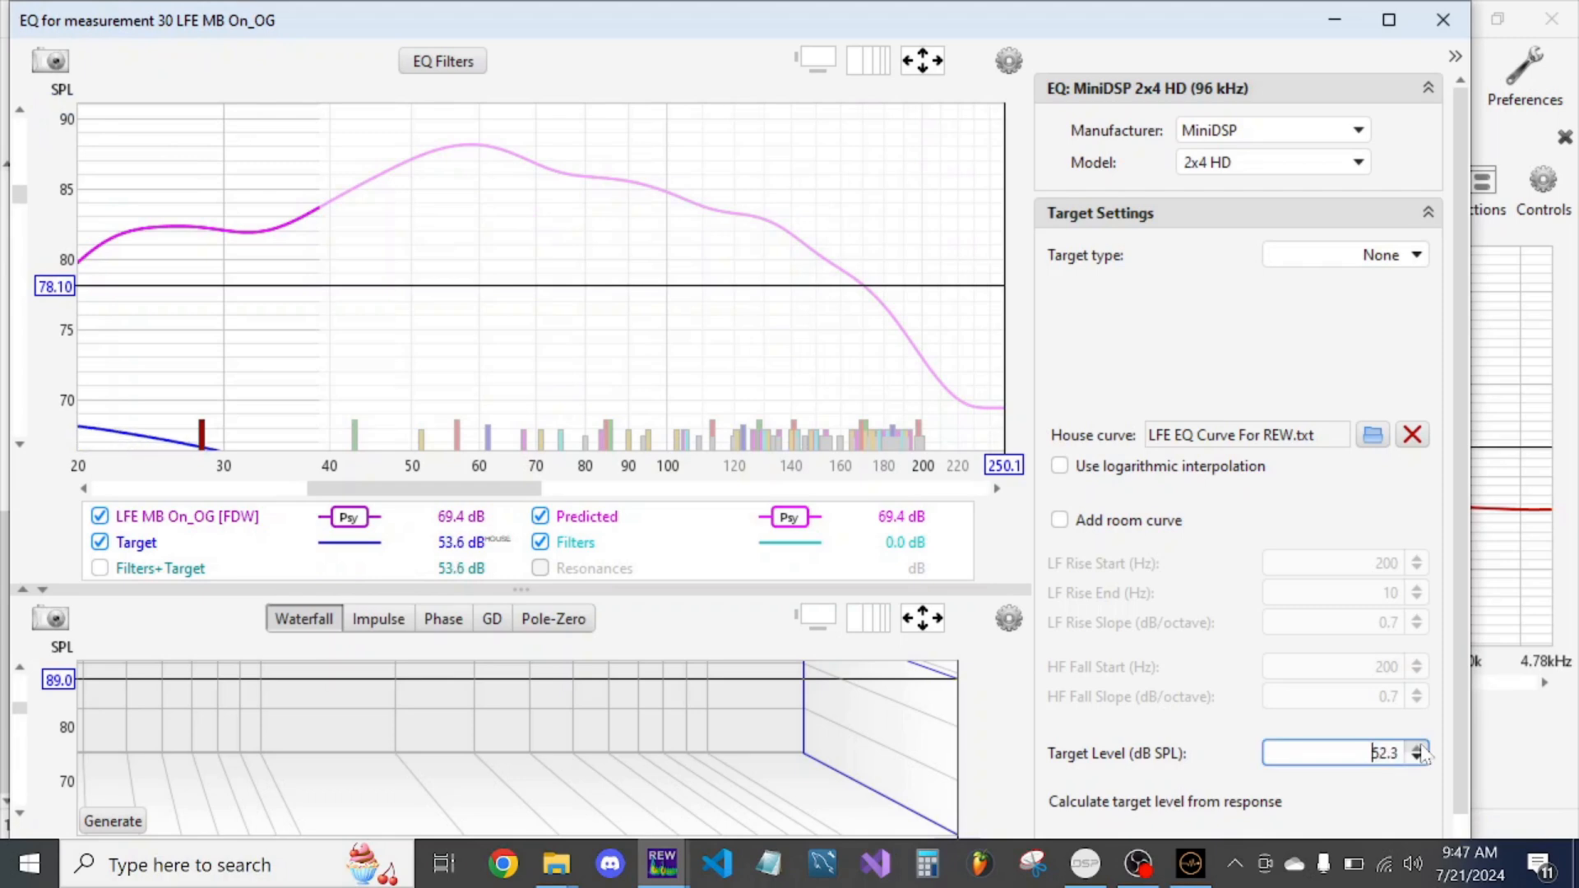
{"action": "scroll", "coordinate": [1421, 754], "scroll_direction": "up", "scroll_amount": 20}
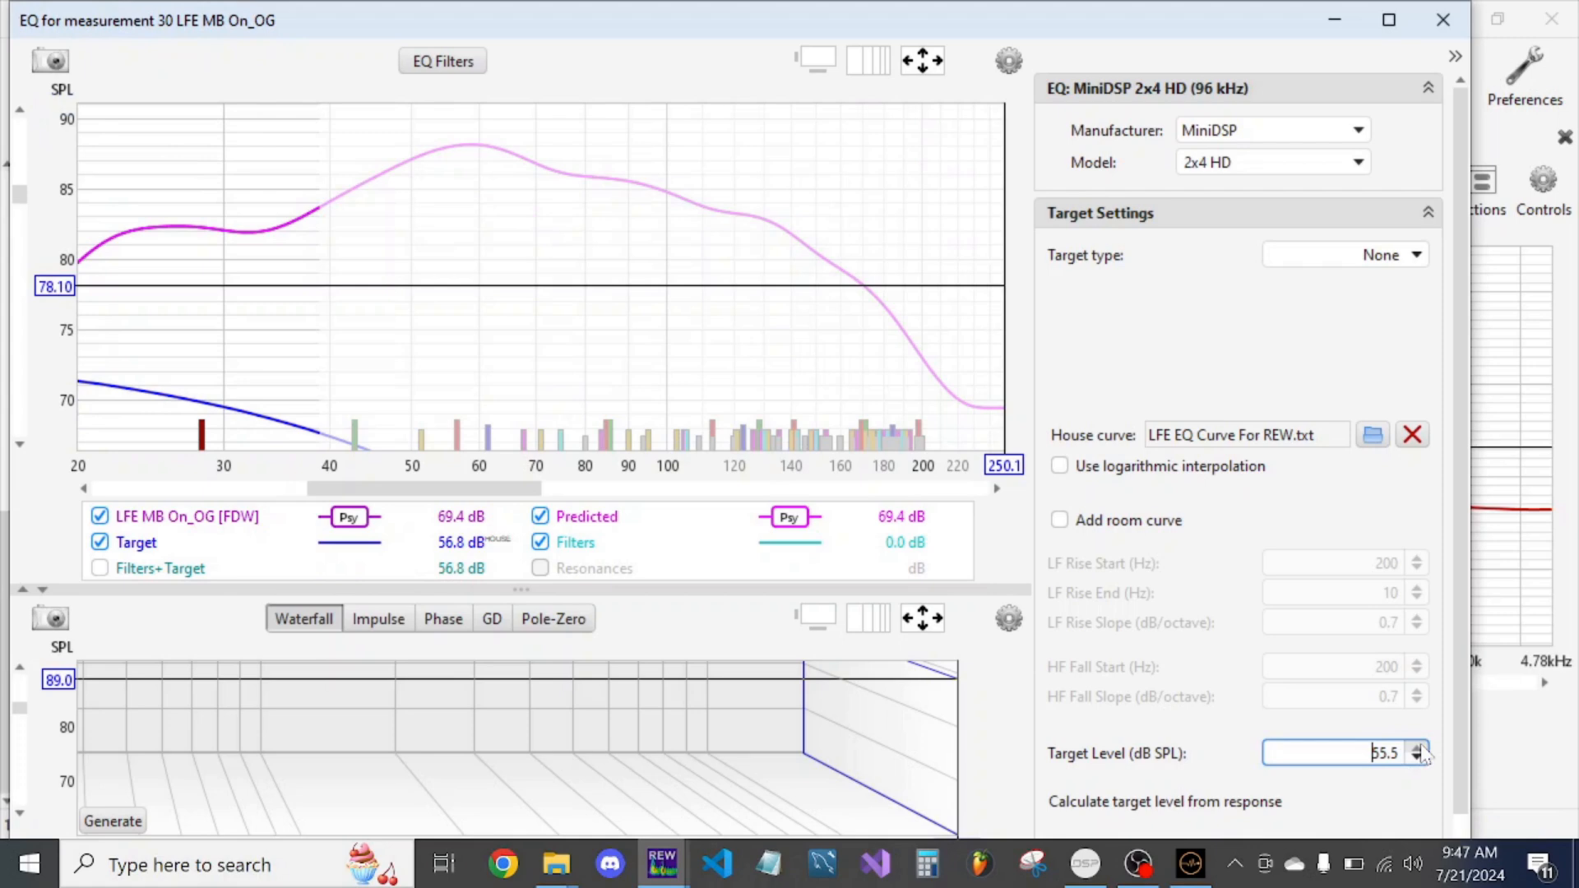
{"action": "scroll", "coordinate": [1422, 754], "scroll_direction": "up", "scroll_amount": 20}
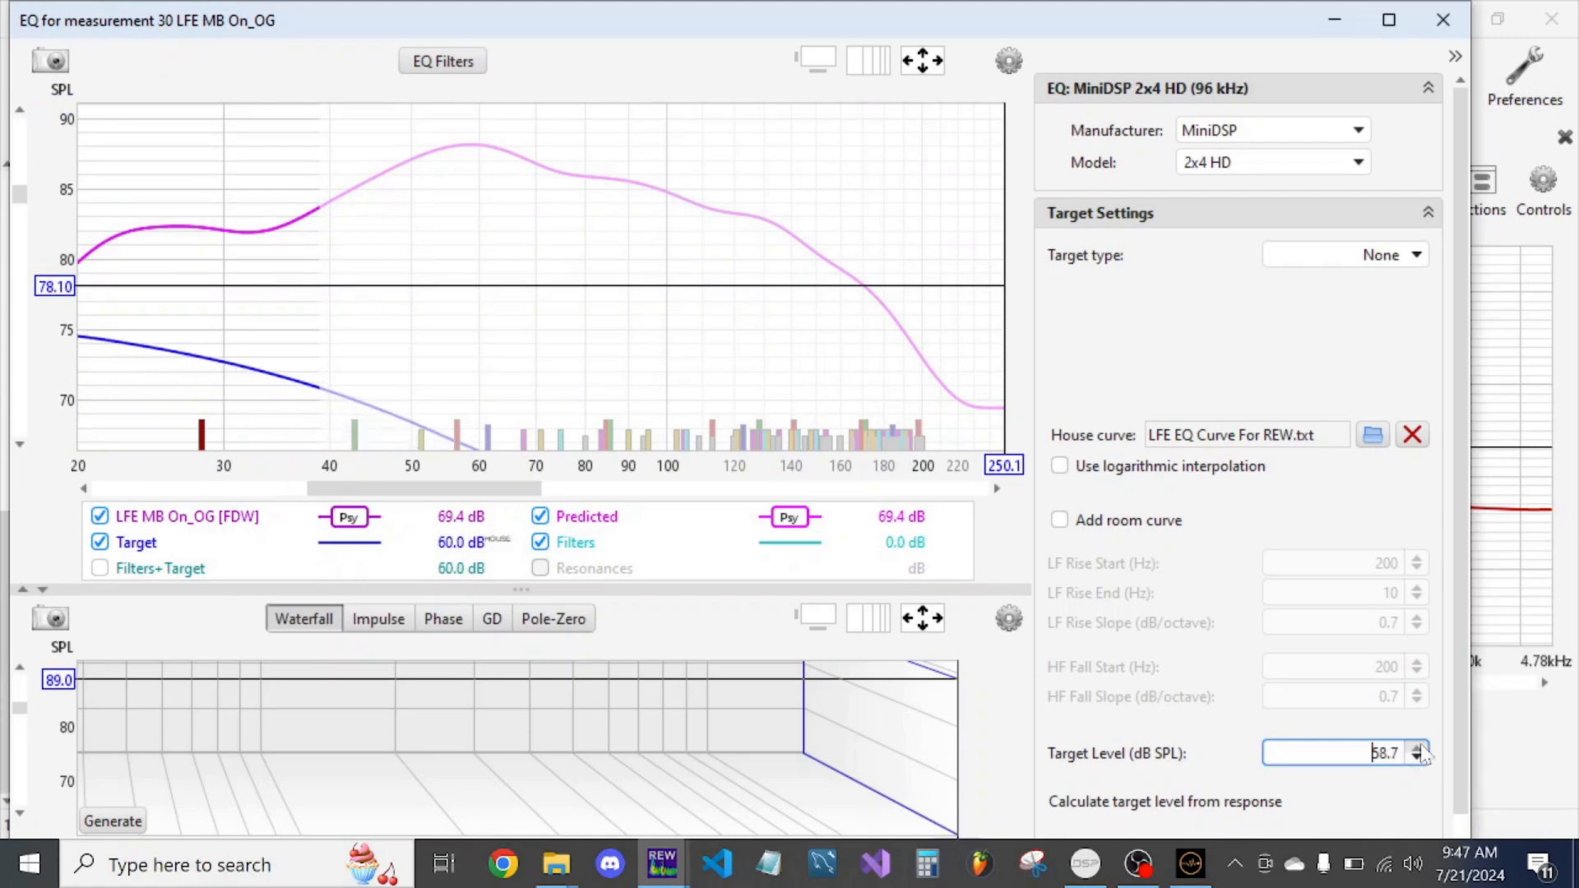
{"action": "scroll", "coordinate": [1422, 754], "scroll_direction": "up", "scroll_amount": 20}
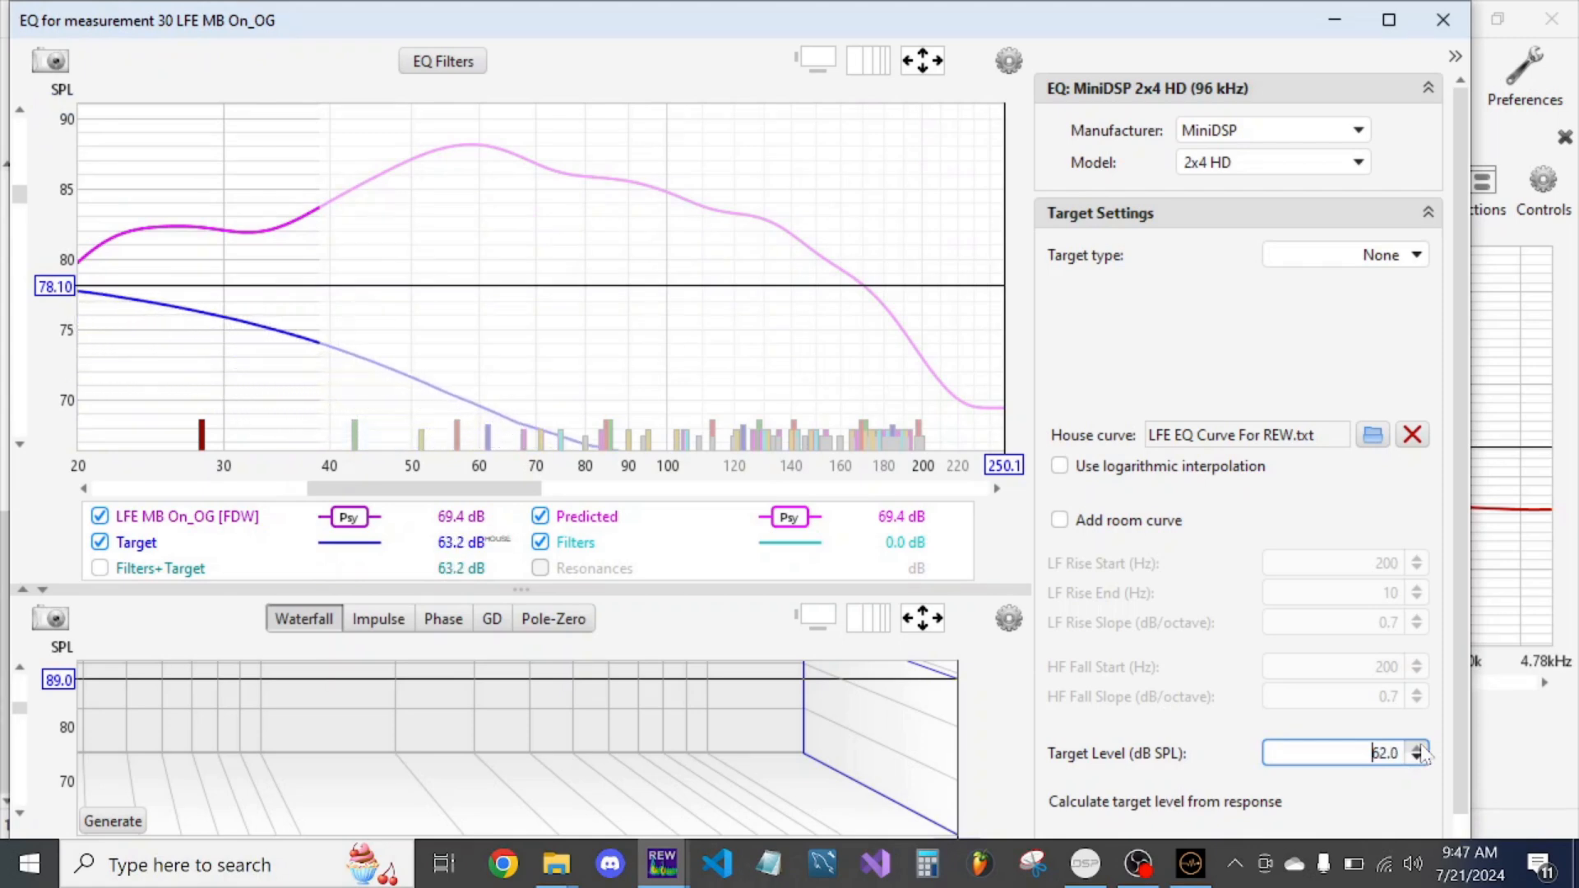
{"action": "scroll", "coordinate": [1422, 754], "scroll_direction": "up", "scroll_amount": 11}
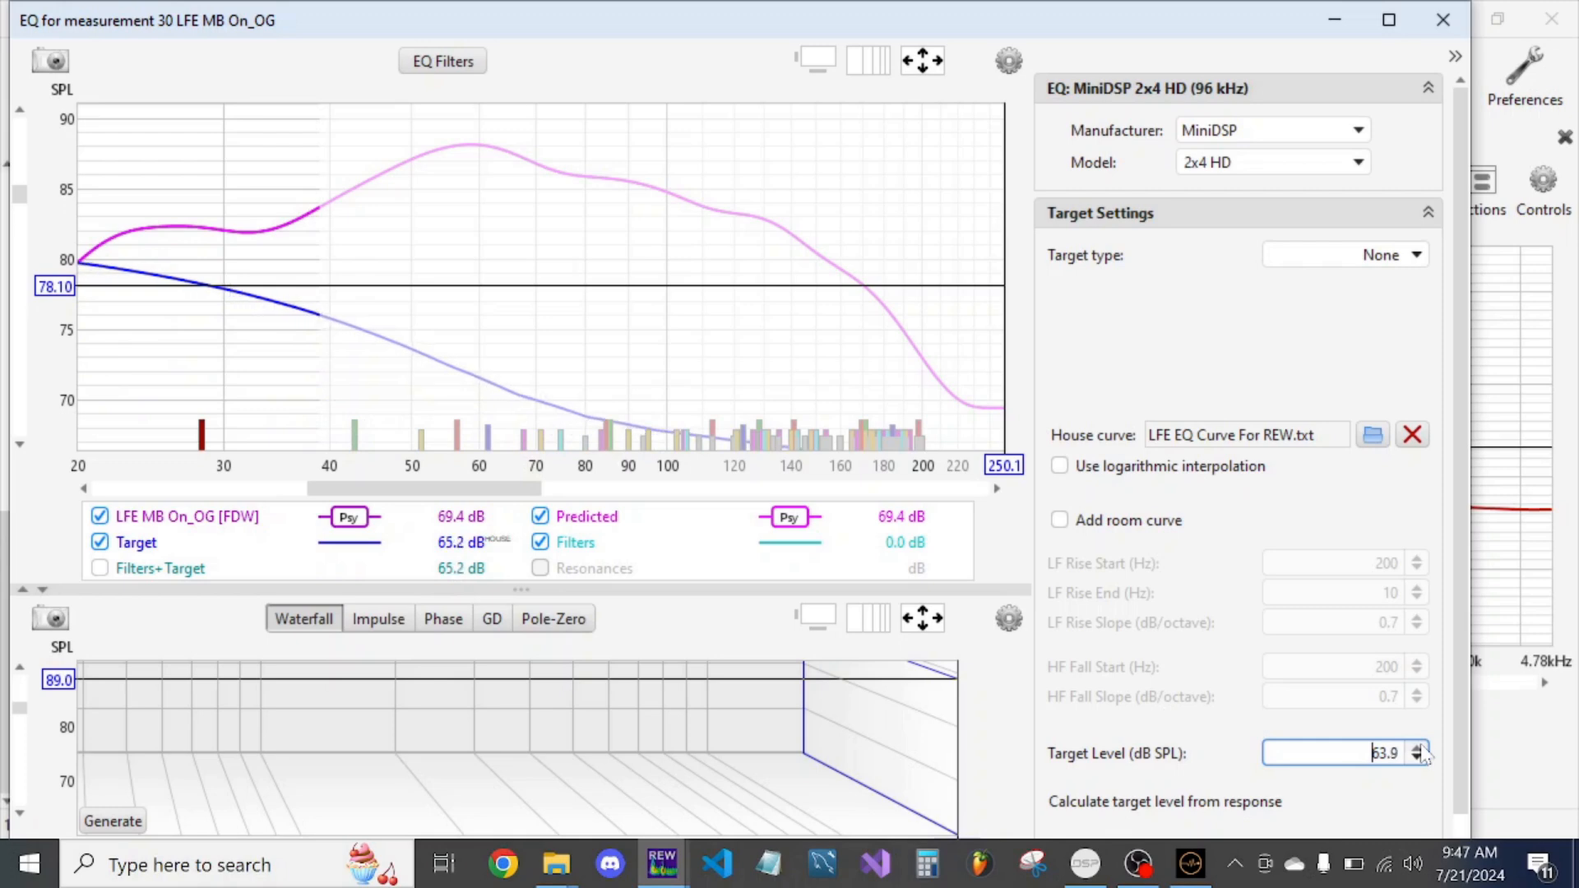
{"action": "scroll", "coordinate": [755, 323], "scroll_direction": "up", "scroll_amount": 3}
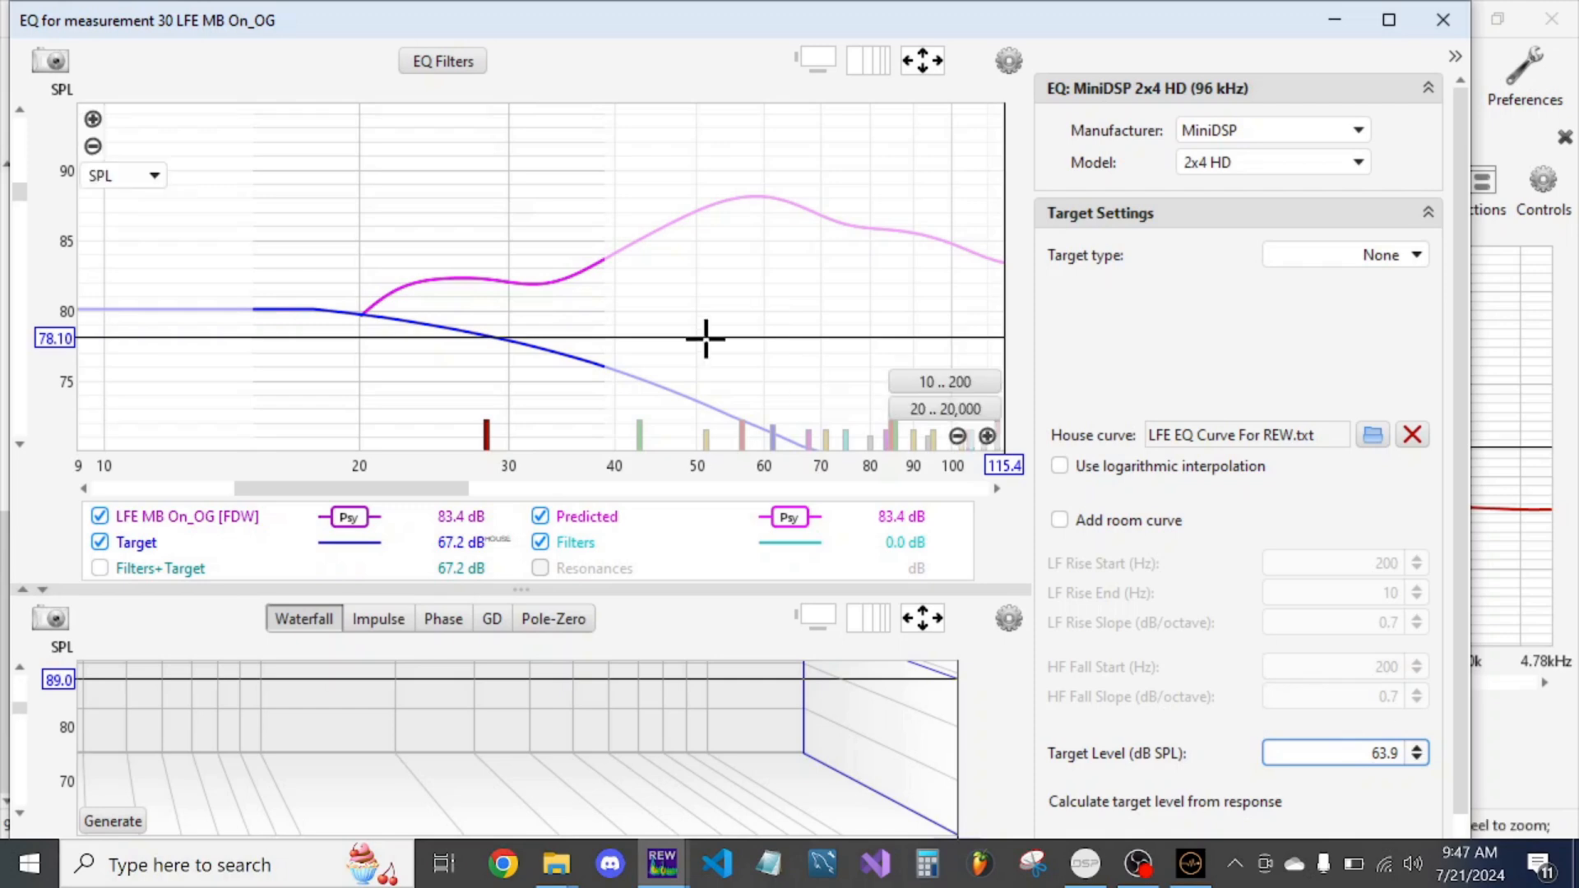
{"action": "left_click_drag", "start_coordinate": [750, 296], "coordinate": [684, 275]}
{"action": "left_click_drag", "start_coordinate": [588, 253], "coordinate": [556, 264]}
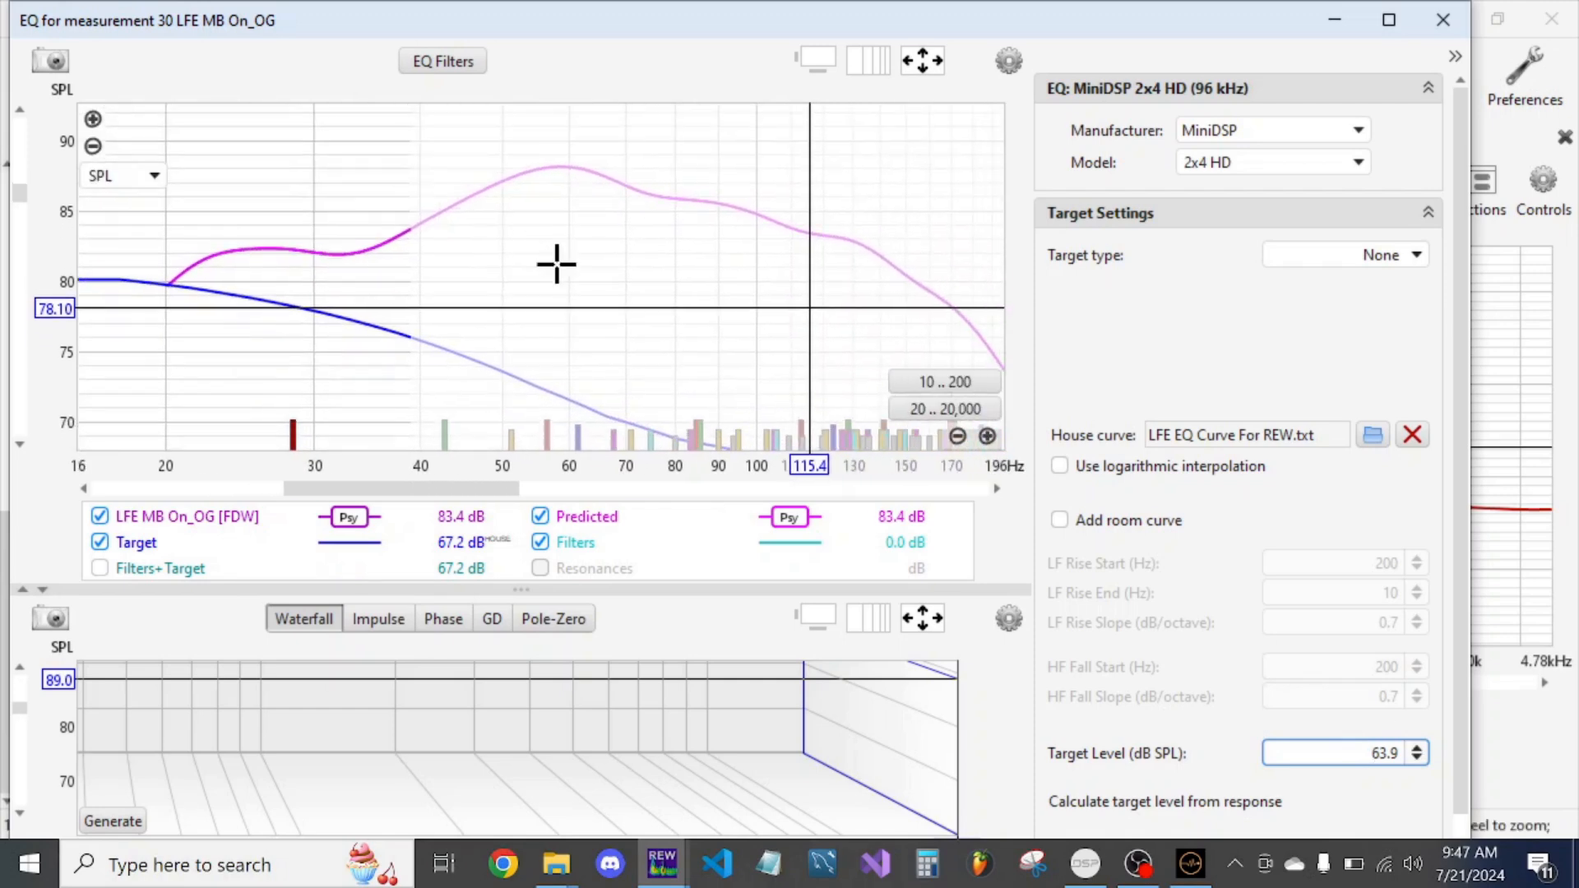
{"action": "left_click_drag", "start_coordinate": [1462, 440], "coordinate": [1454, 527]}
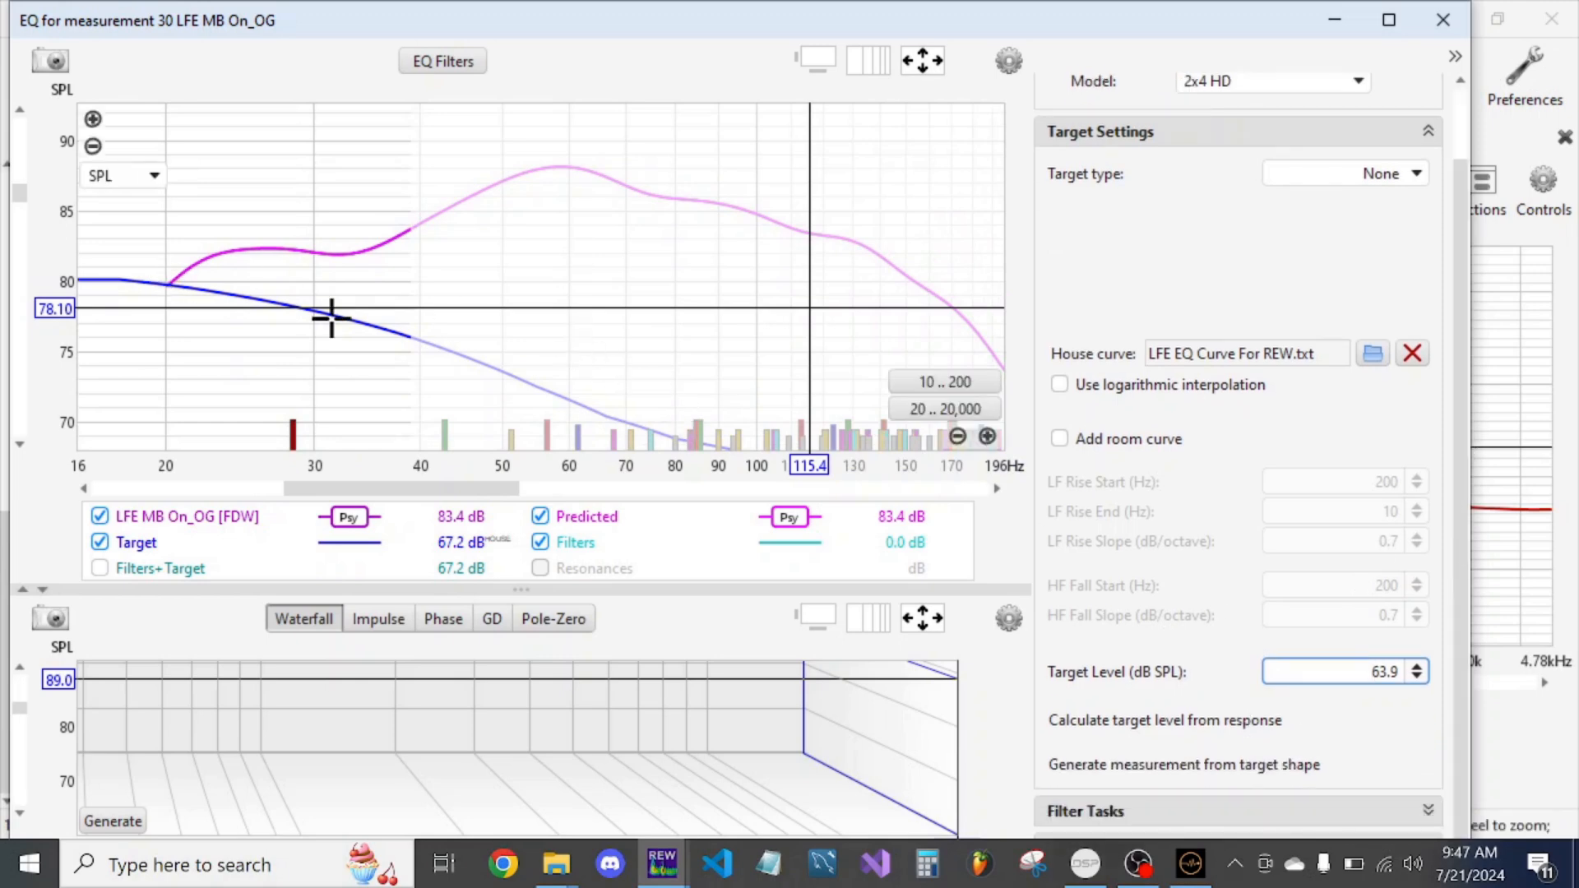
- Match the response to the target over 20 to 350 Hz with individual and overall max boost set to 0 dB
{"action": "left_click", "coordinate": [1249, 133]}
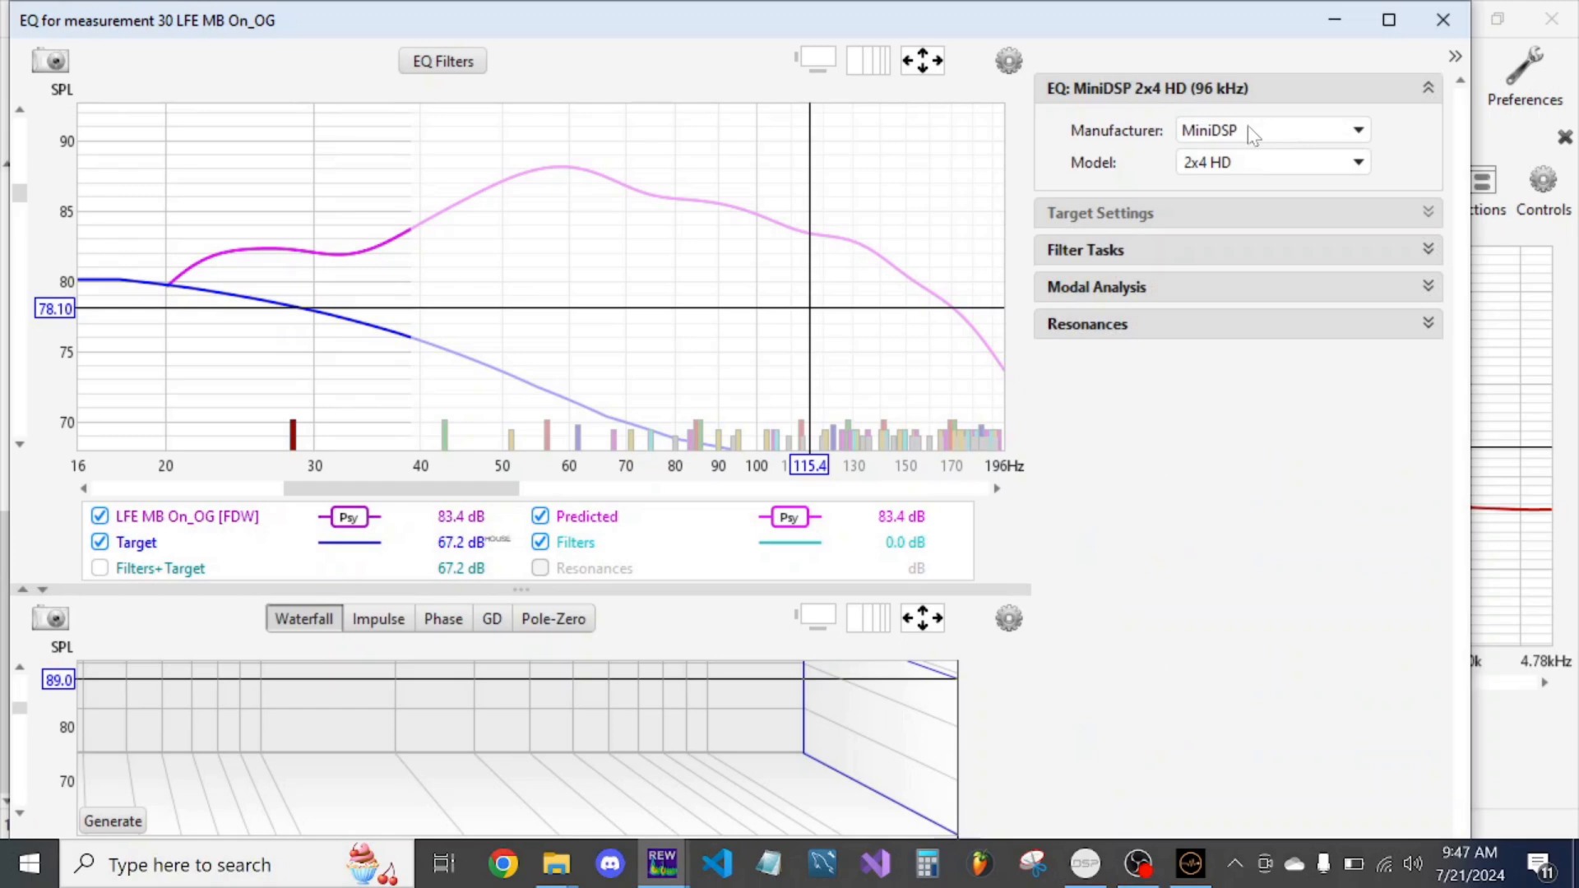
{"action": "left_click", "coordinate": [1213, 246]}
{"action": "double_click", "coordinate": [1246, 292]}
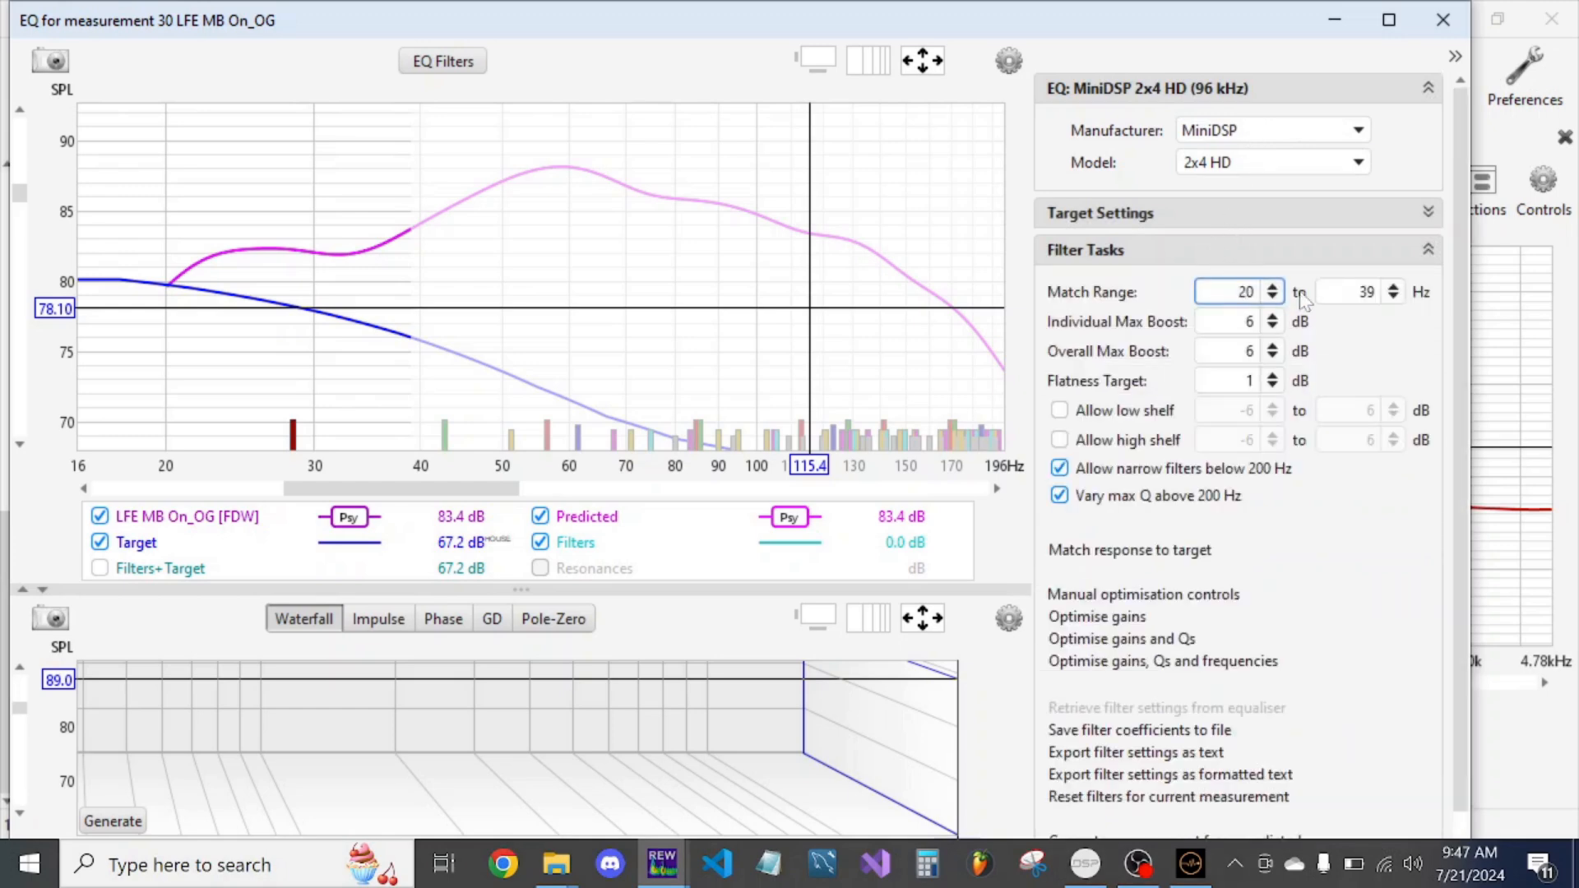
{"action": "double_click", "coordinate": [1365, 291]}
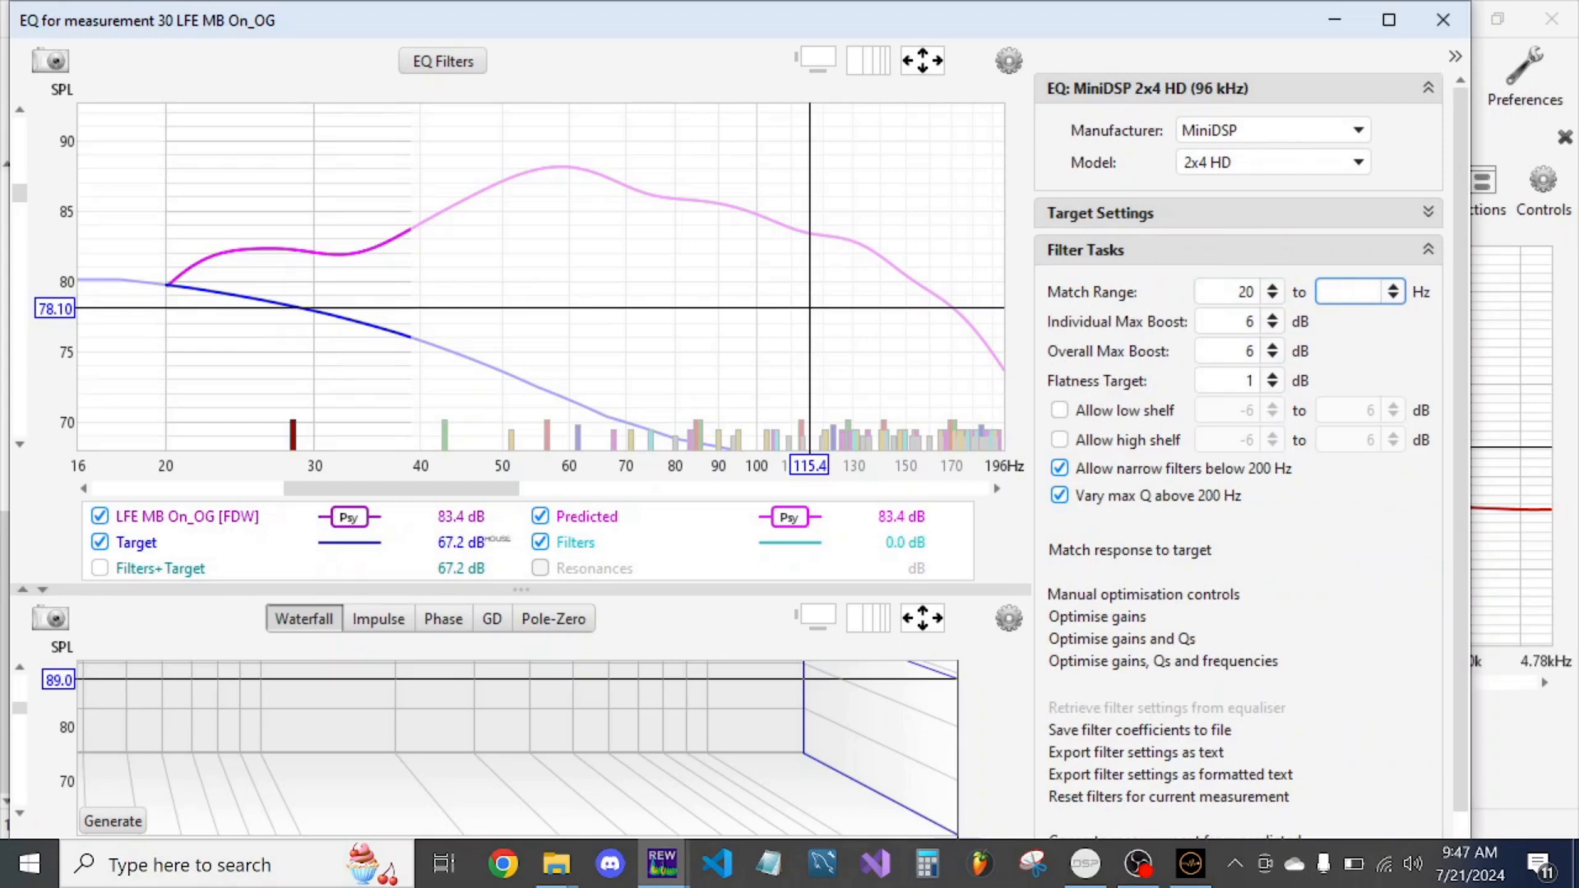
{"action": "type", "text": "350"}
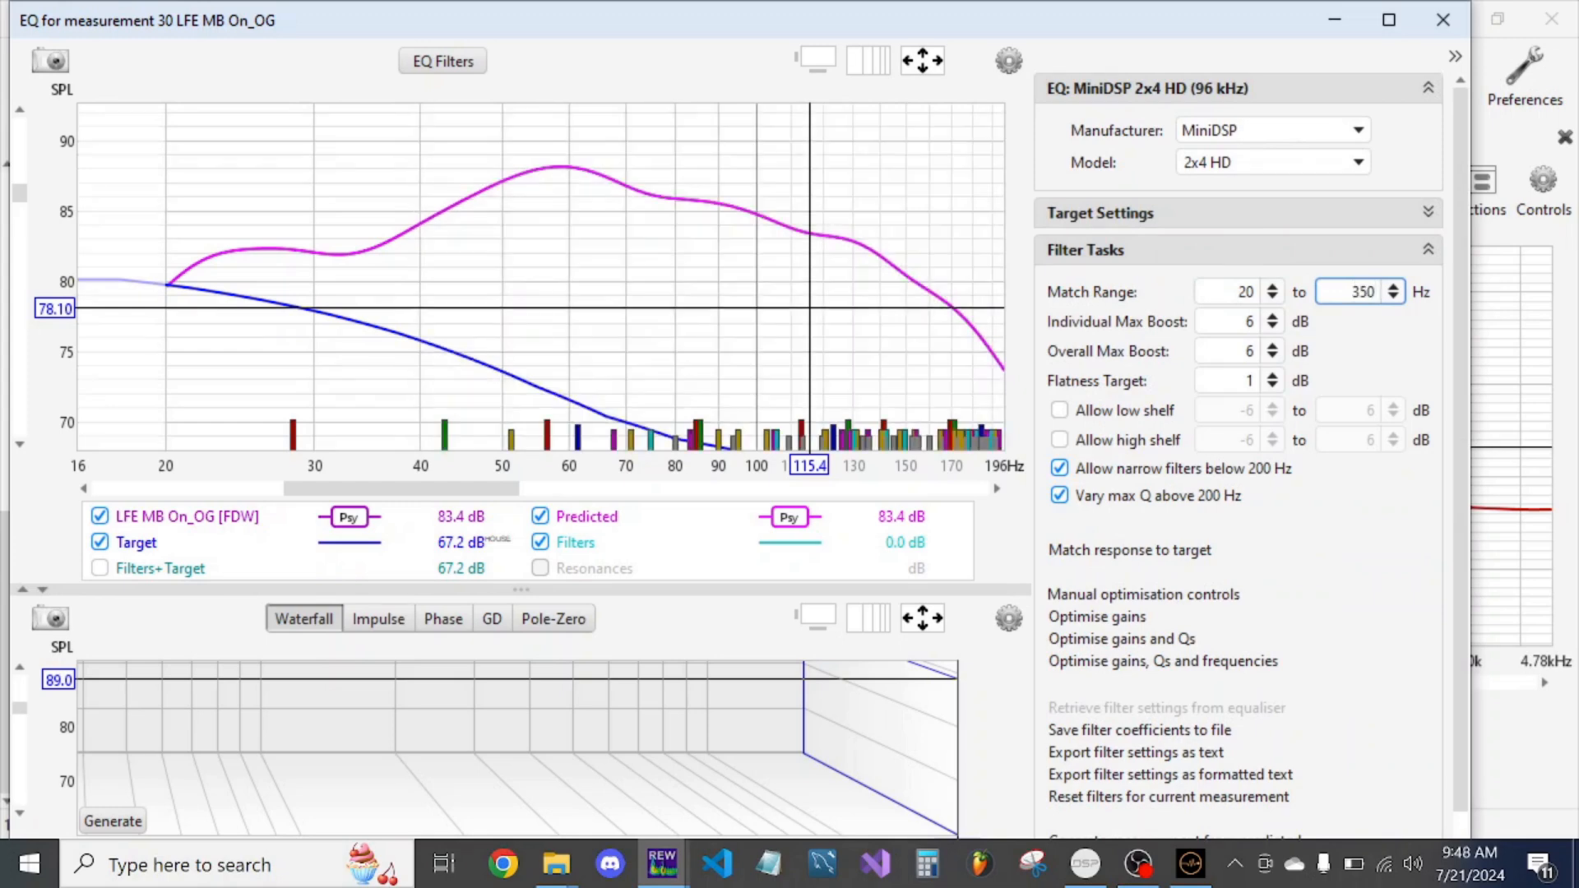
{"action": "double_click", "coordinate": [1250, 322]}
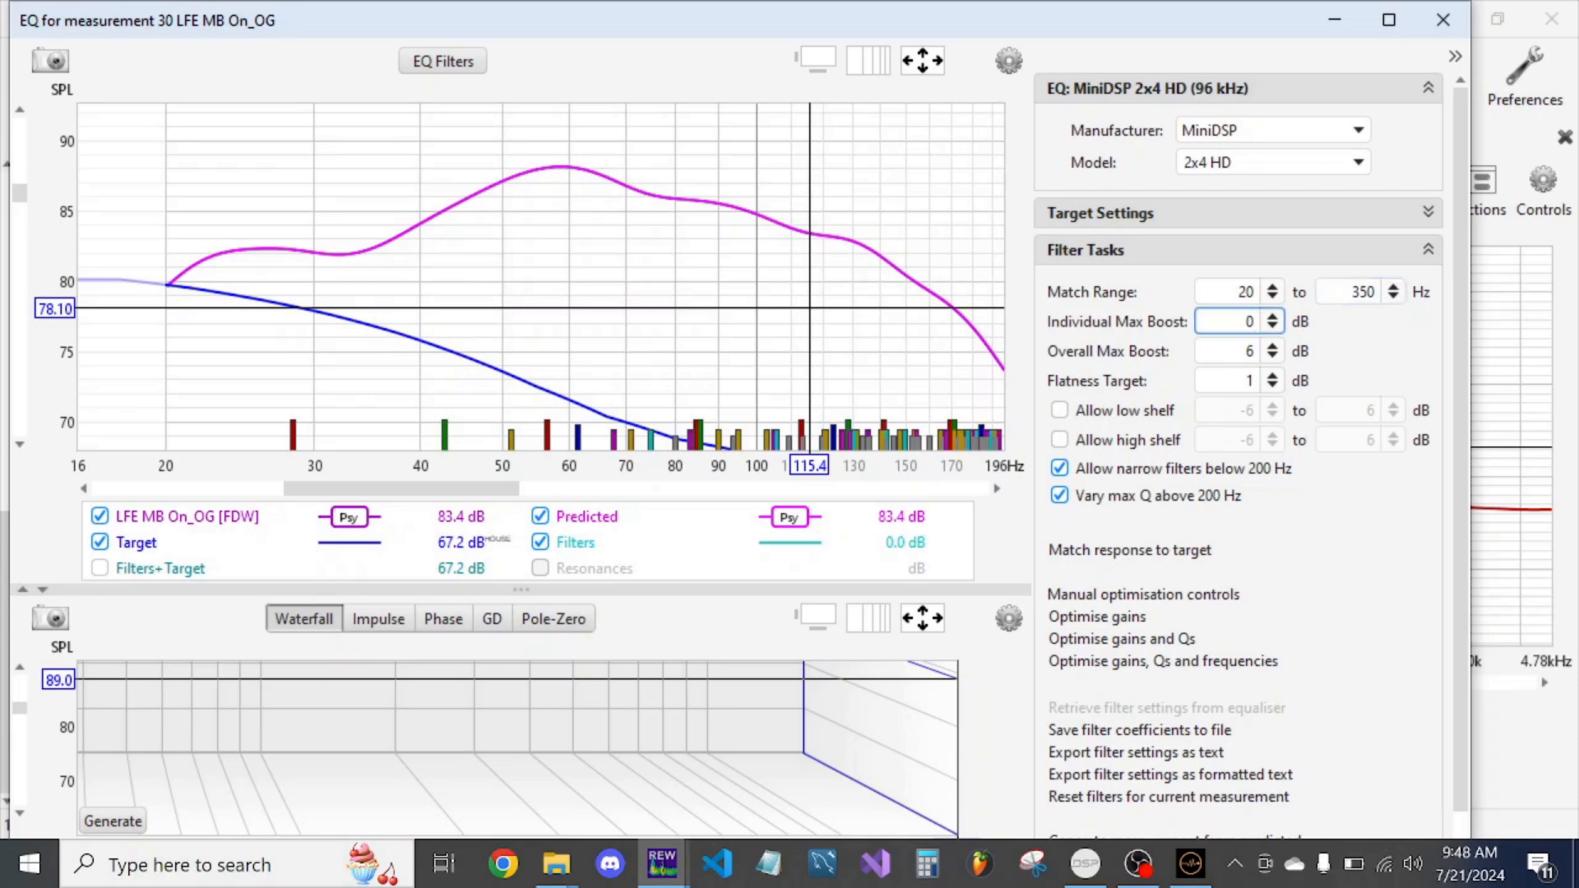
{"action": "key", "text": "Tab"}
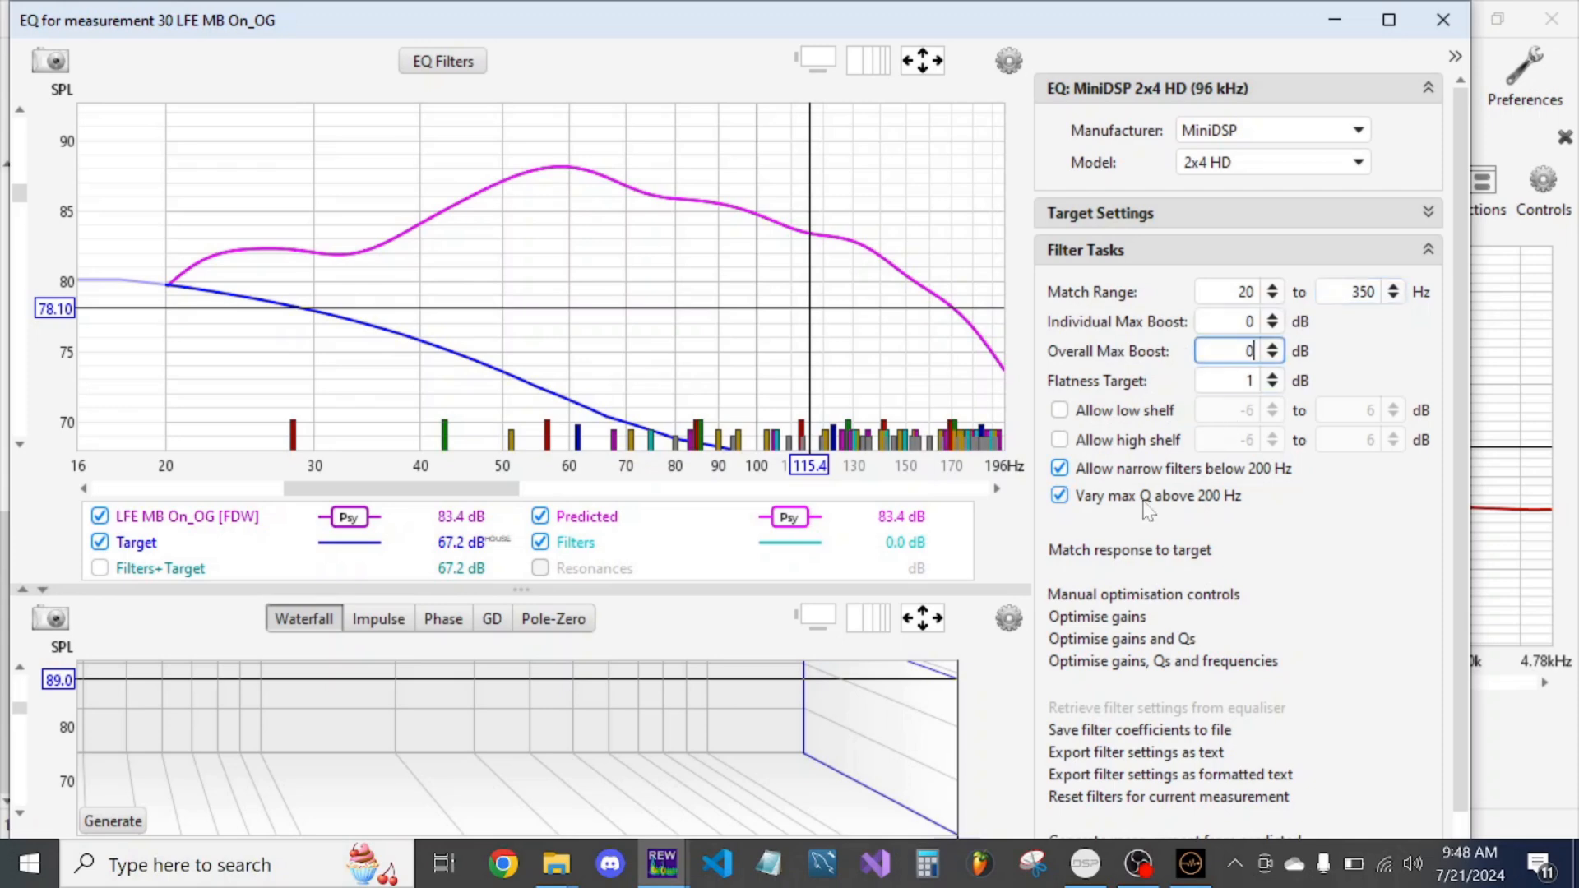
{"action": "left_click", "coordinate": [1111, 549]}
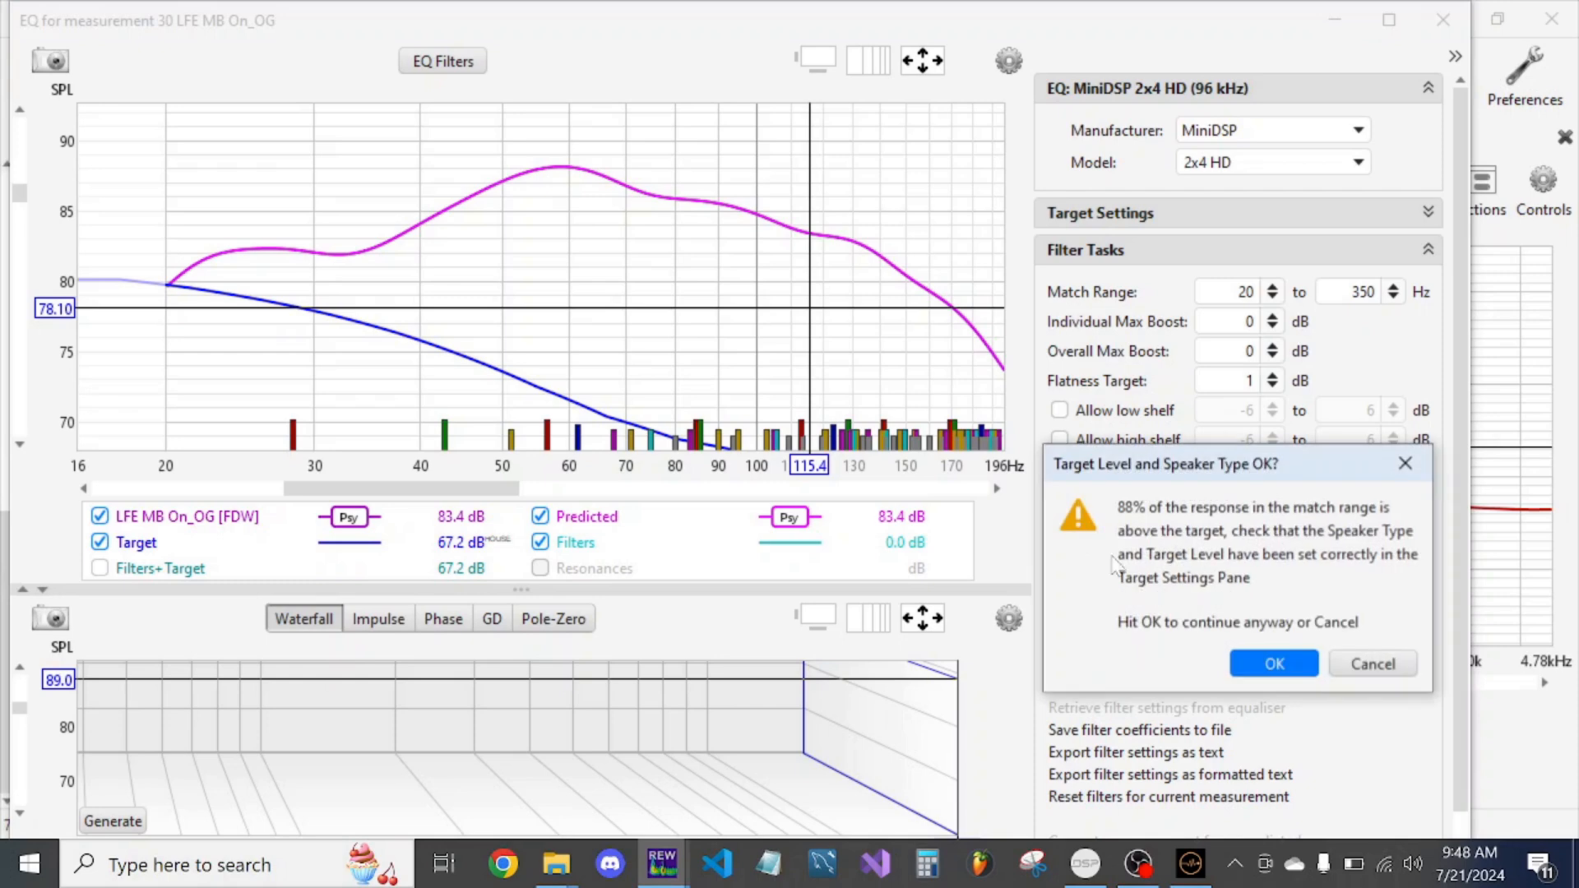
{"action": "left_click", "coordinate": [1273, 665]}
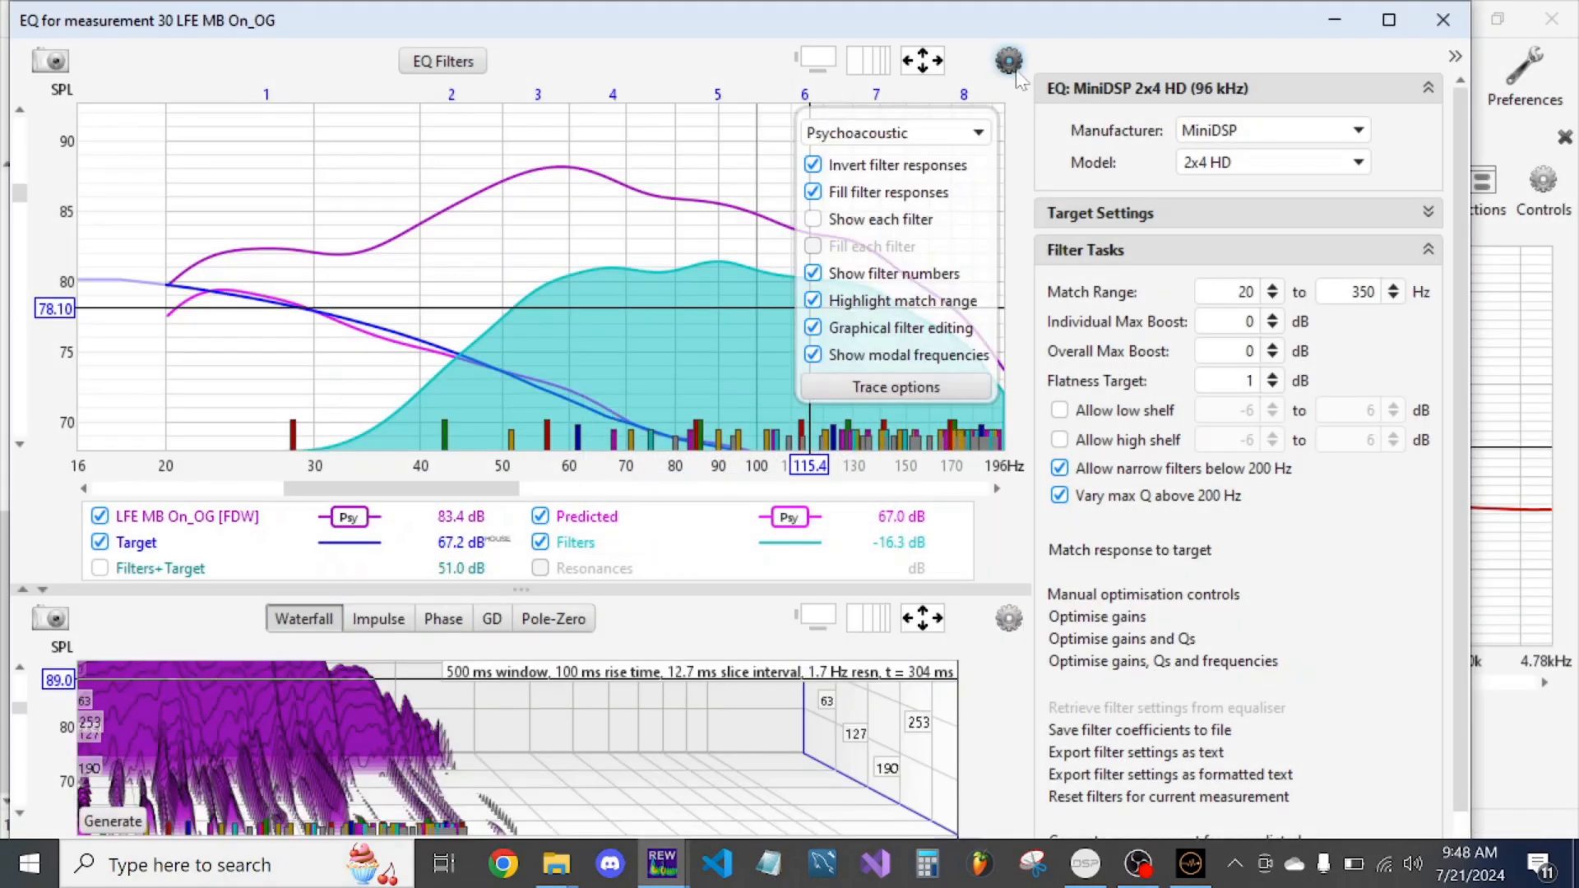
- Change the response smoothing from psychoacoustic to 1/48, rerun the match to target, and fit the graph to the data
{"action": "left_click", "coordinate": [954, 134]}
{"action": "left_click", "coordinate": [890, 308]}
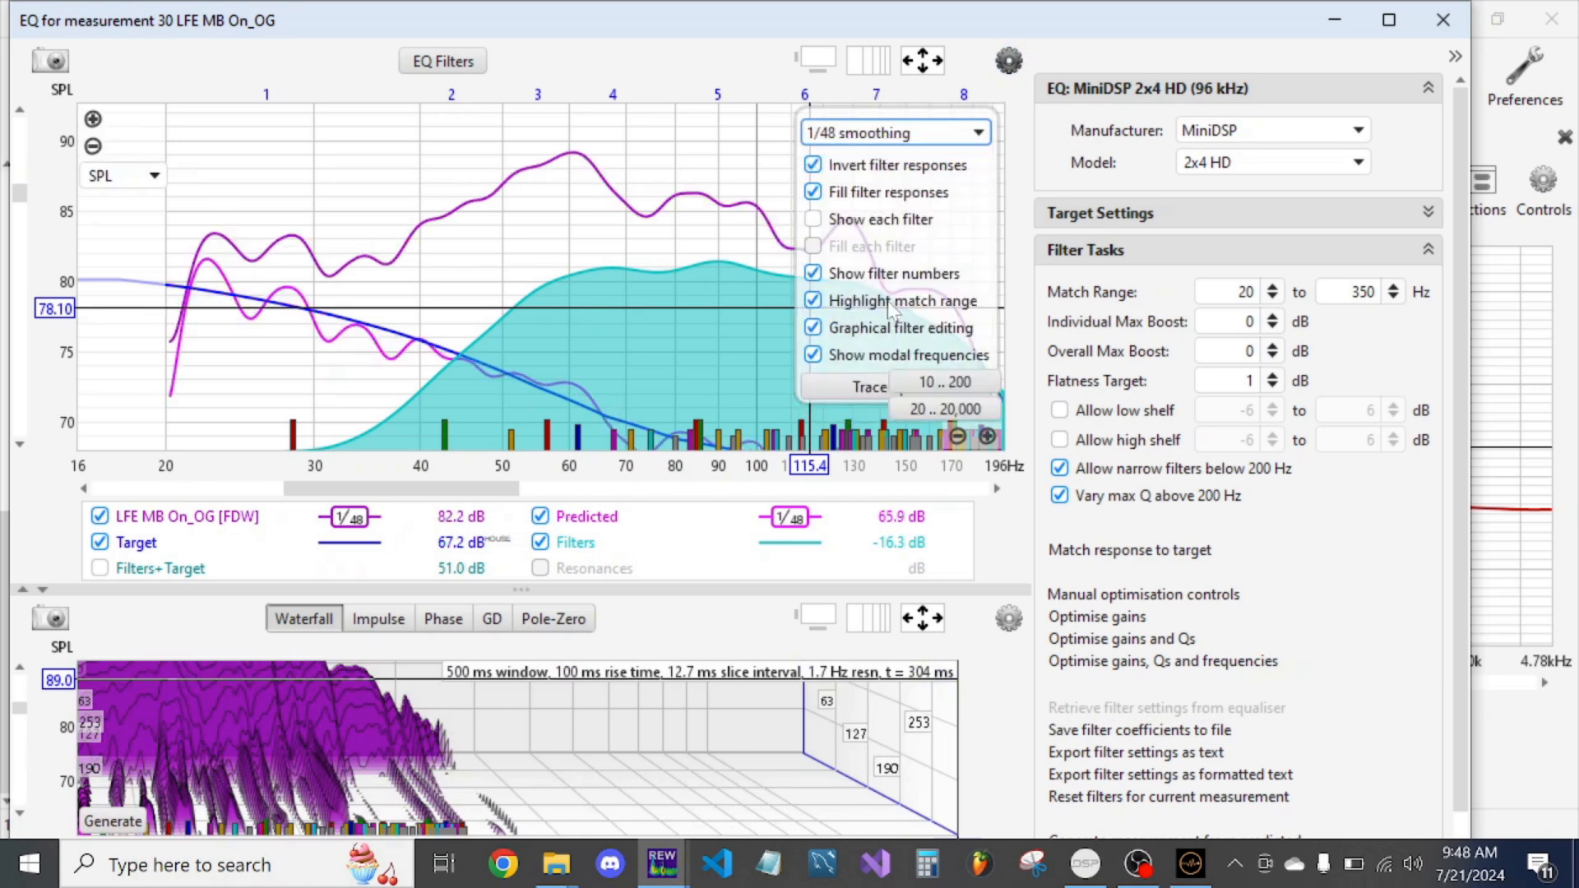
{"action": "left_click", "coordinate": [1164, 551]}
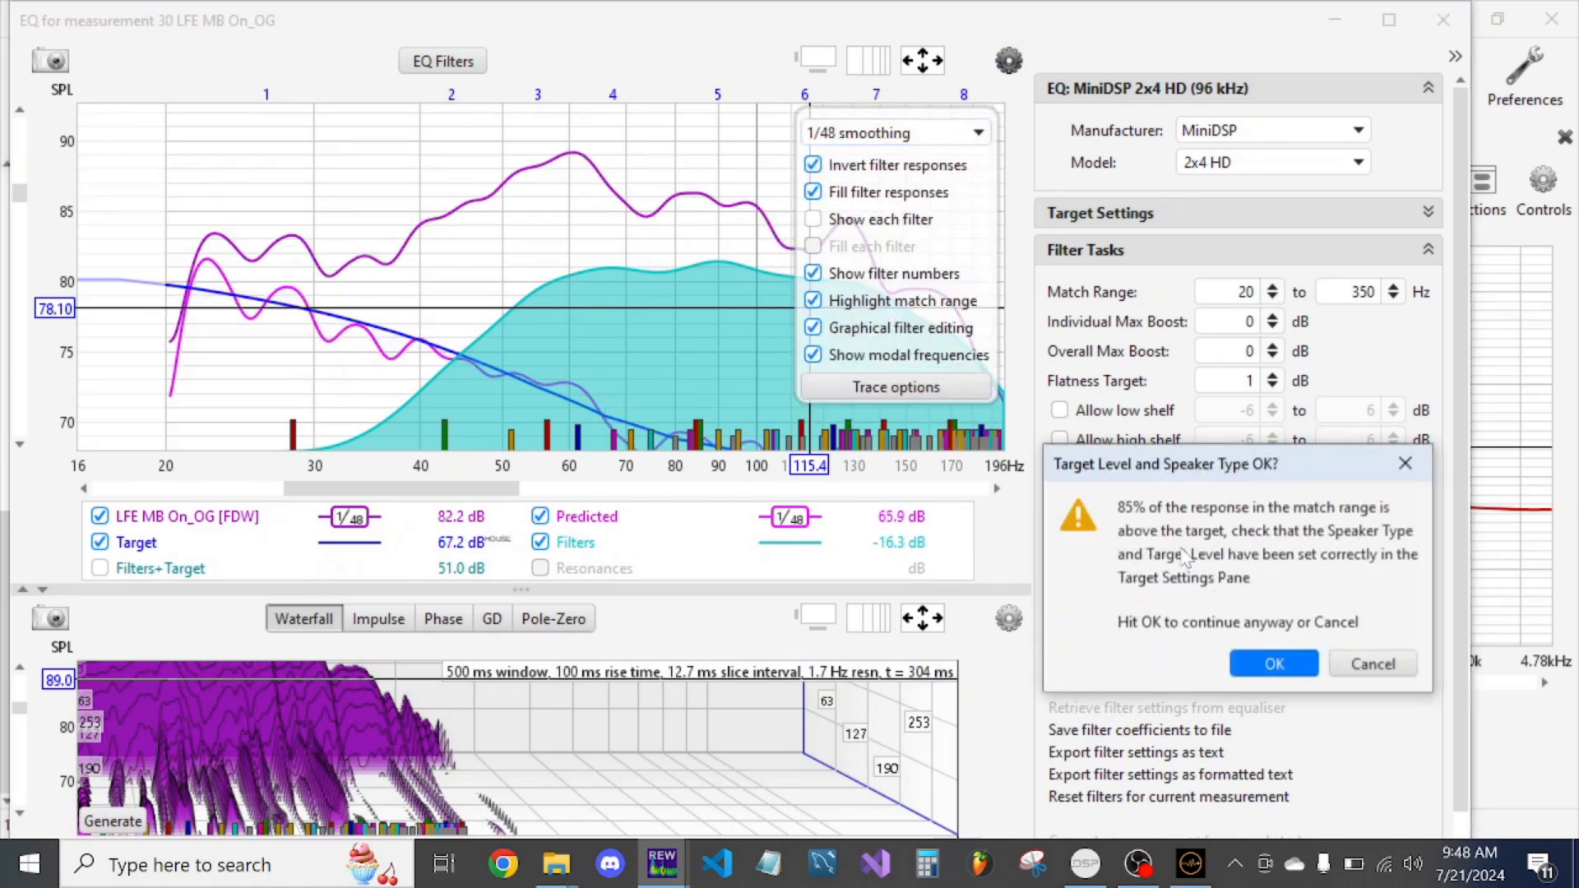
{"action": "left_click", "coordinate": [1271, 665]}
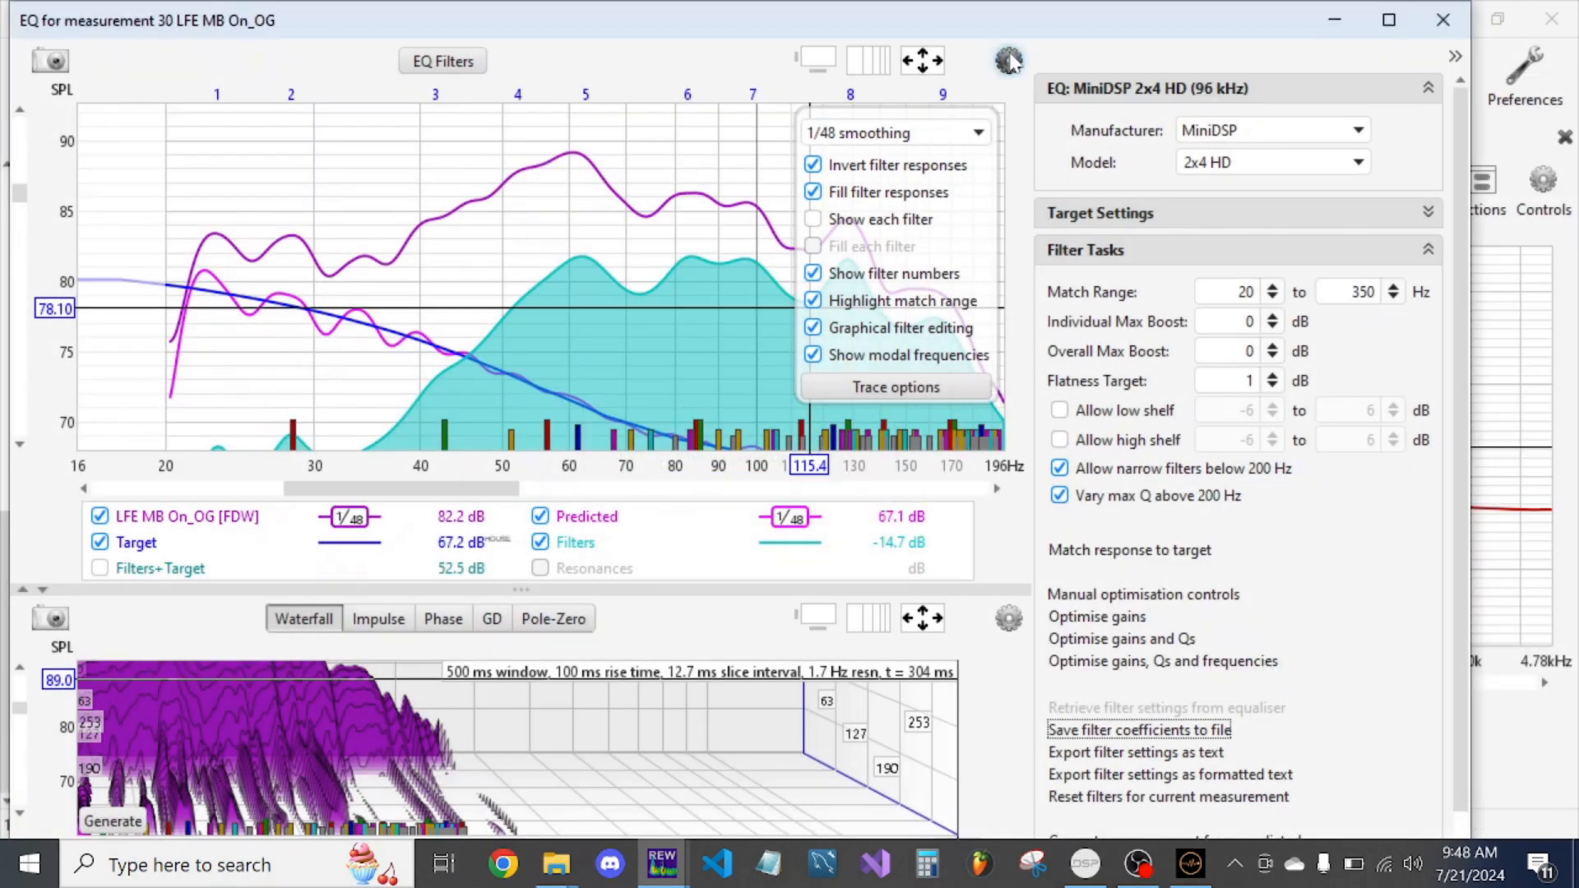
{"action": "left_click", "coordinate": [922, 61]}
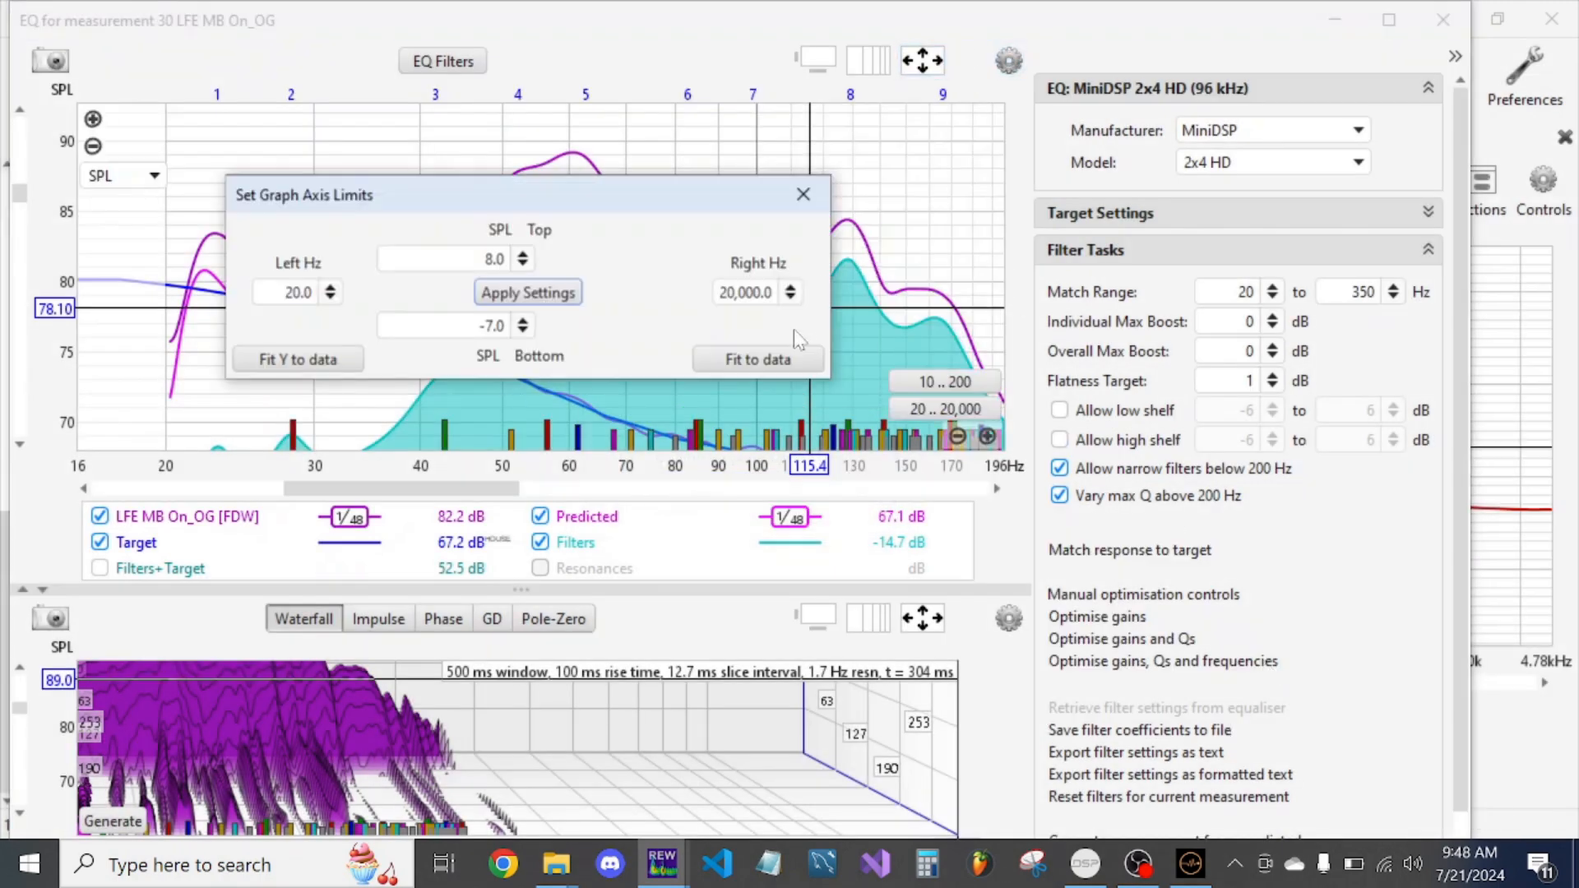
{"action": "left_click", "coordinate": [777, 353]}
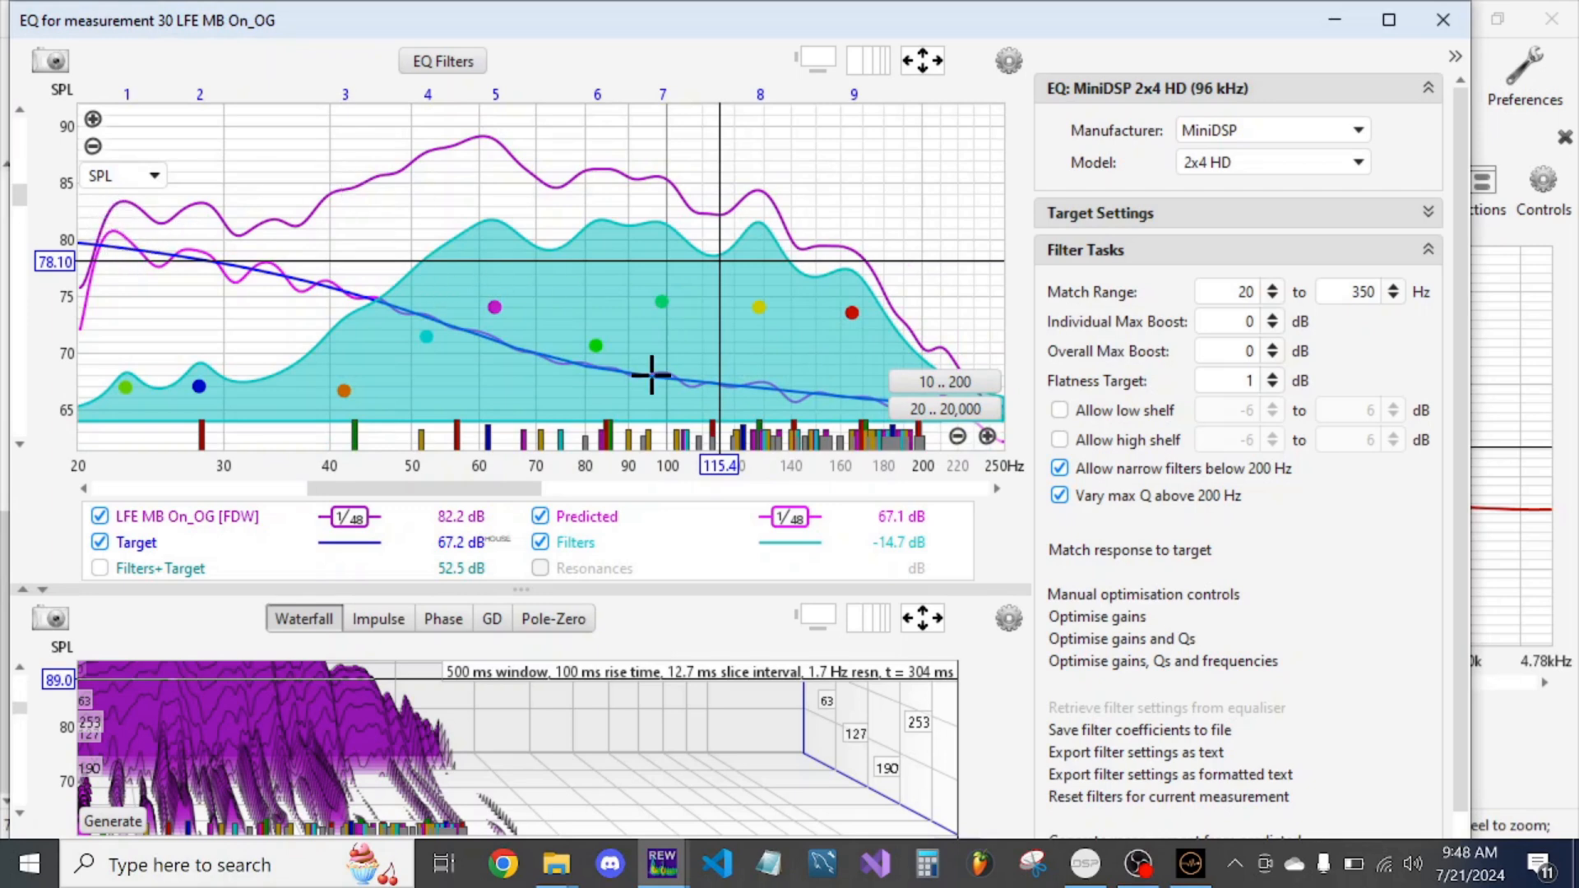
- Lower the target level to 59.9 dB SPL and match the response to the target with that level
{"action": "left_click", "coordinate": [1275, 215]}
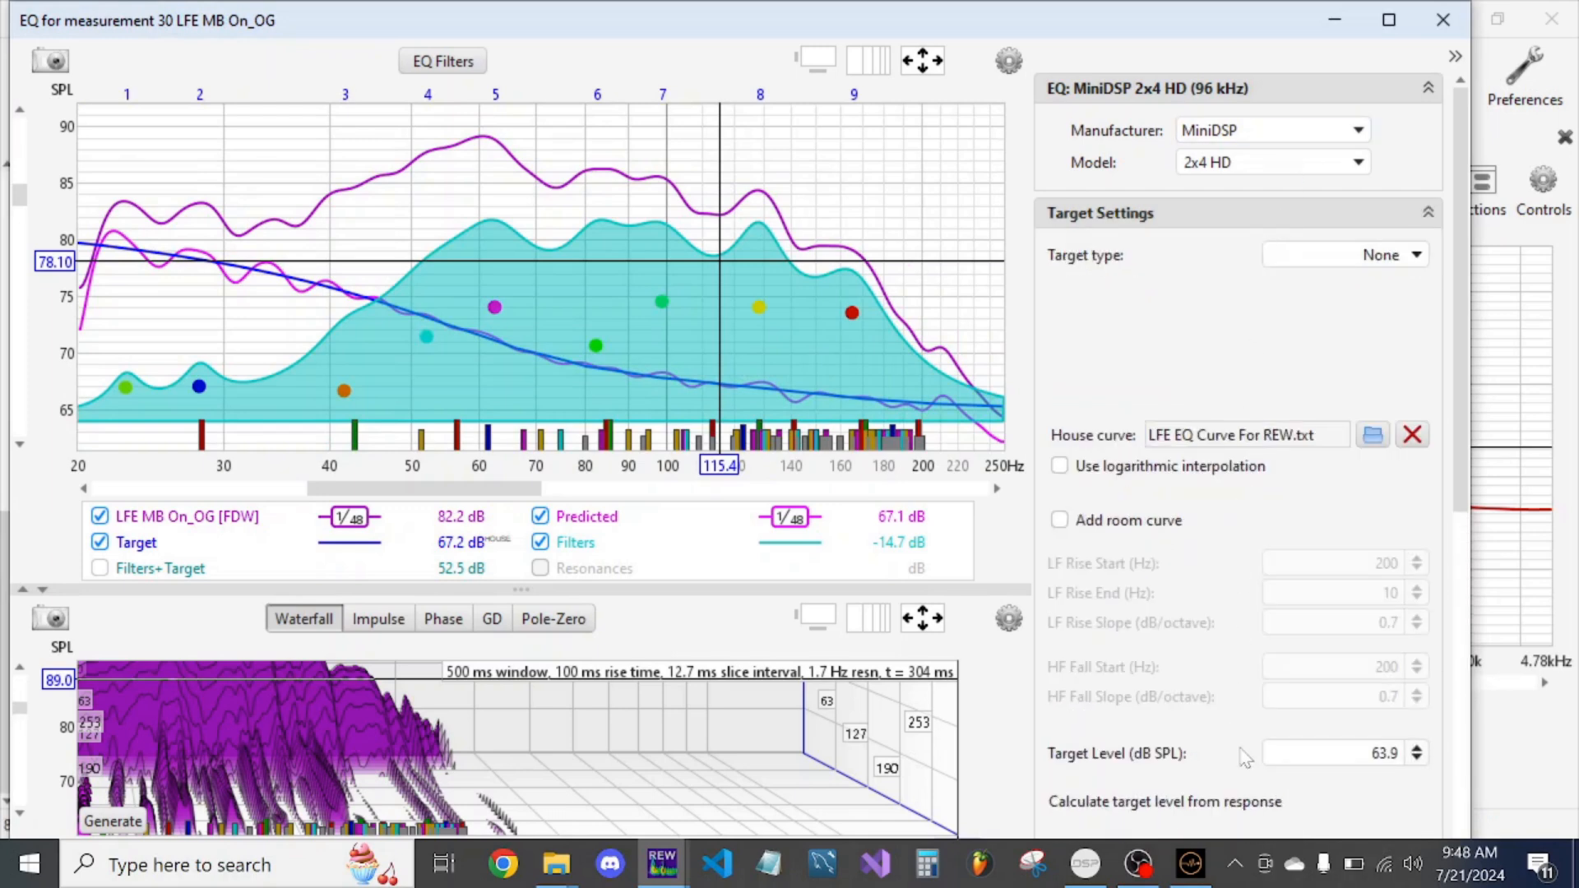
{"action": "left_click", "coordinate": [1417, 759]}
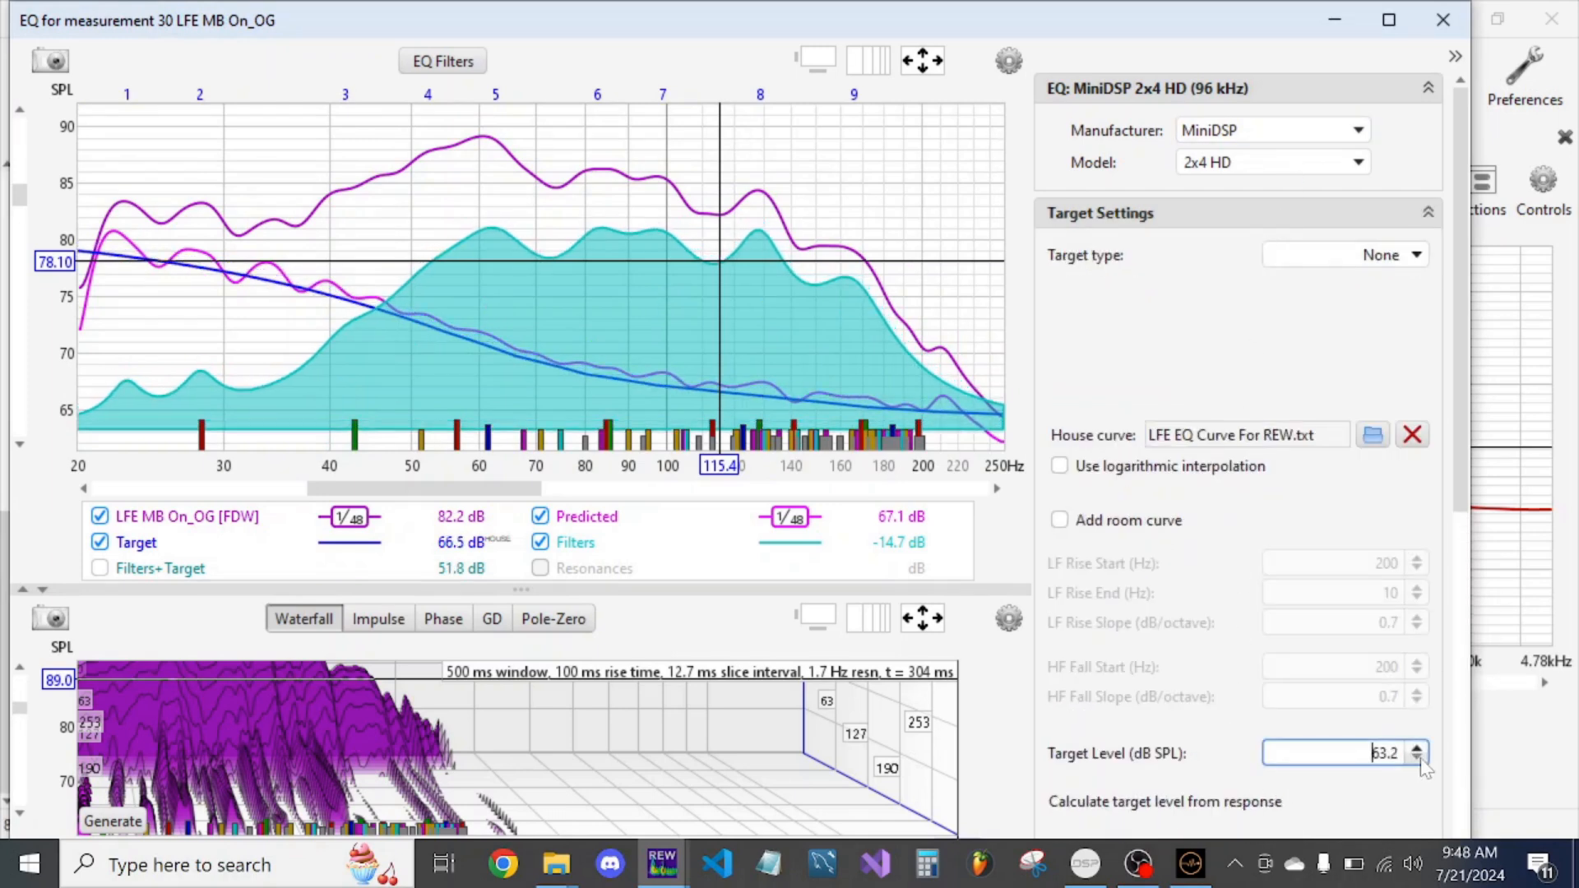
{"action": "left_click_drag", "start_coordinate": [1419, 760], "coordinate": [1420, 760]}
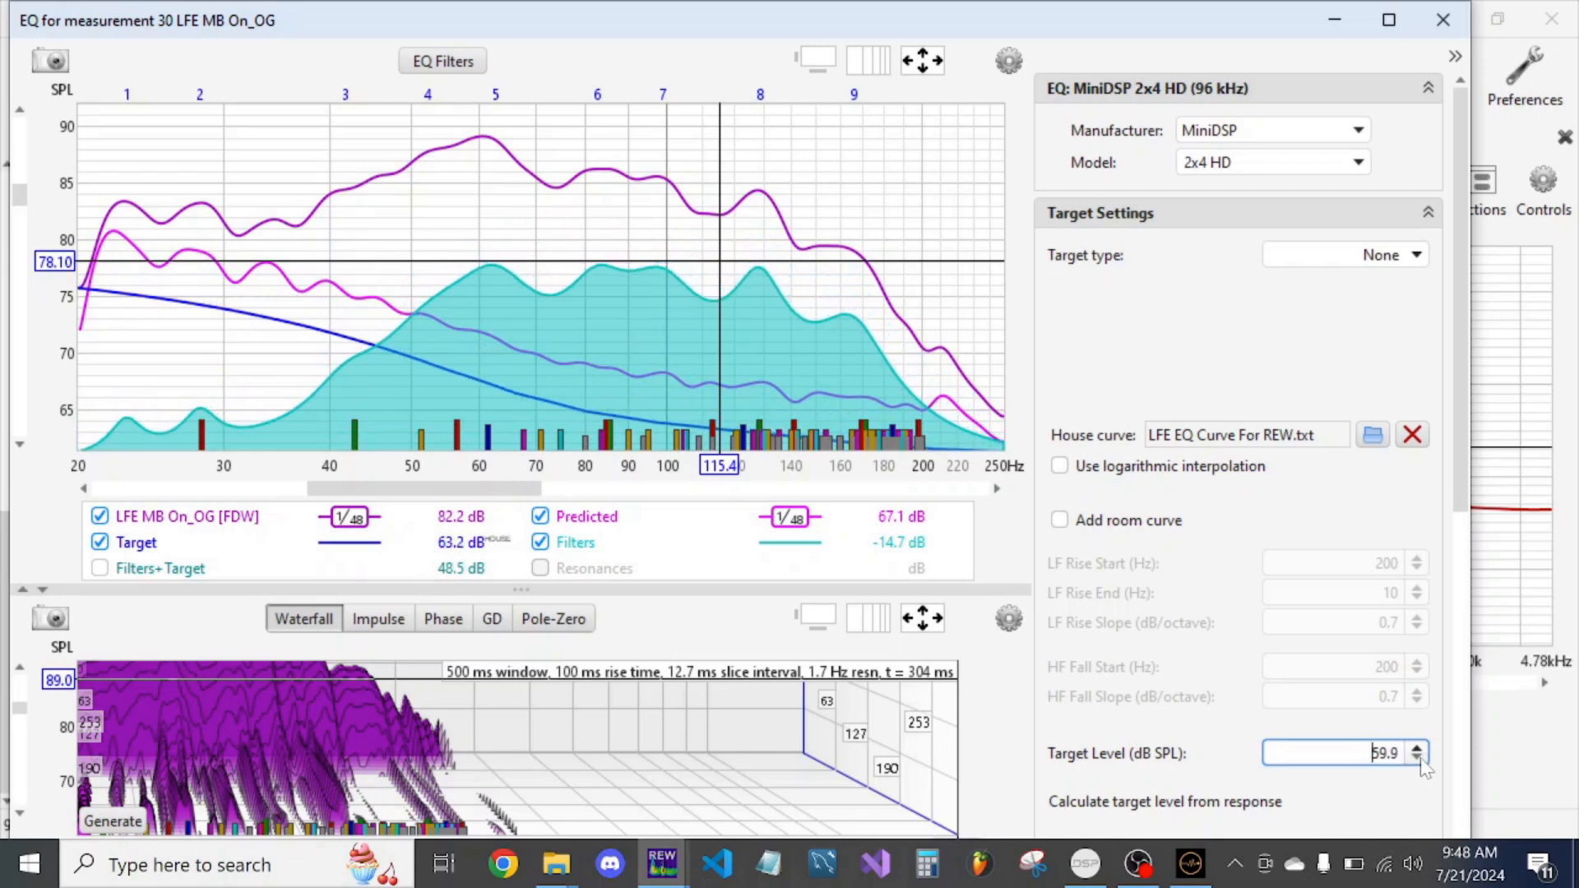
{"action": "left_click", "coordinate": [1304, 216]}
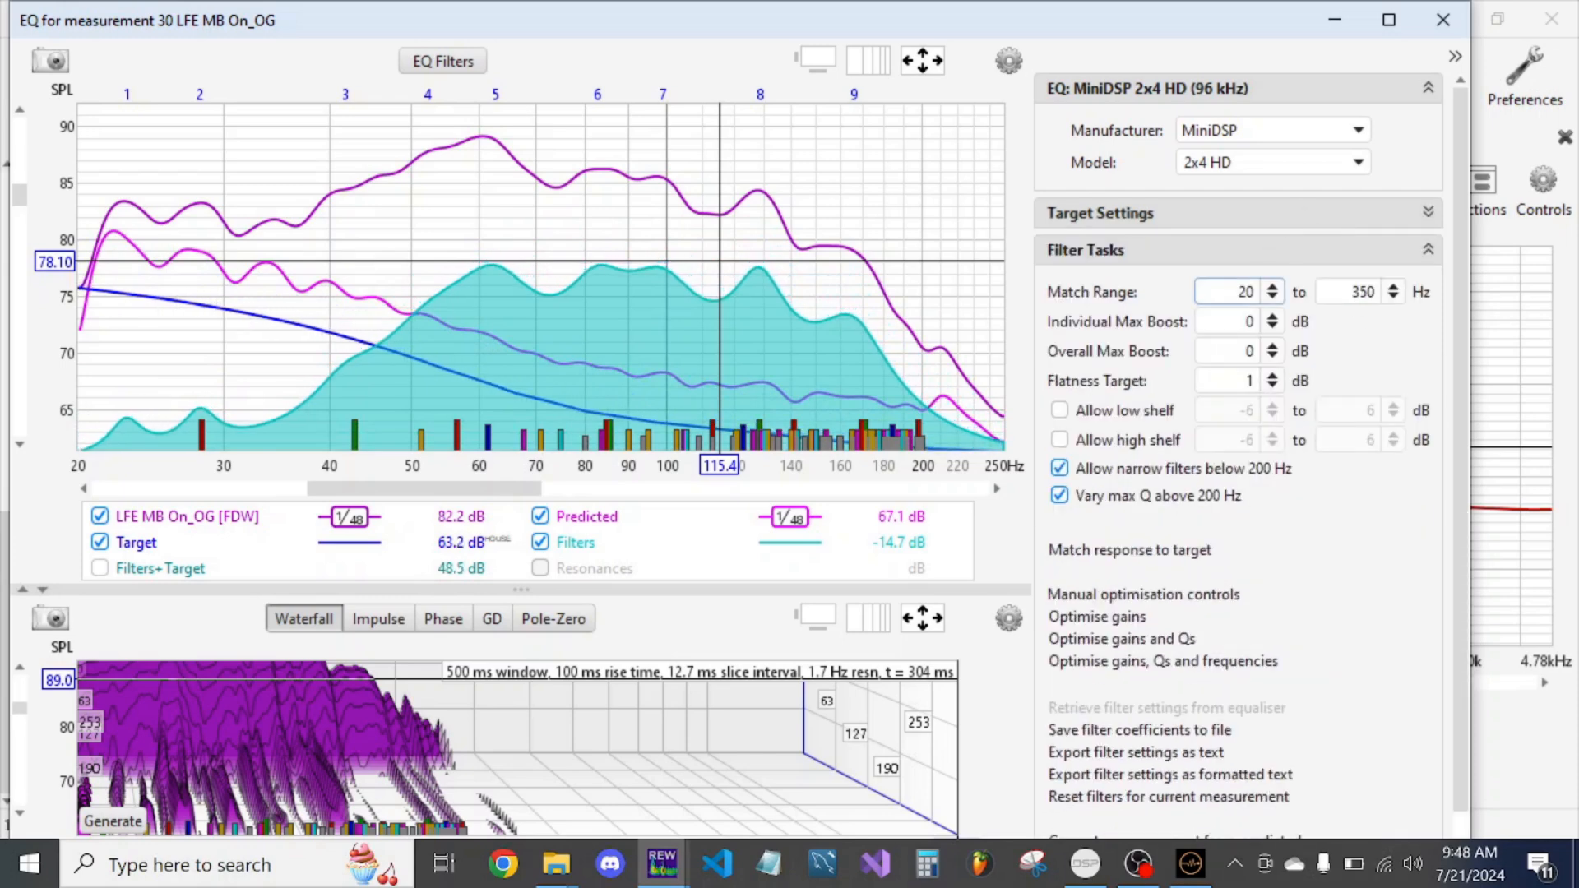
{"action": "left_click", "coordinate": [1187, 551]}
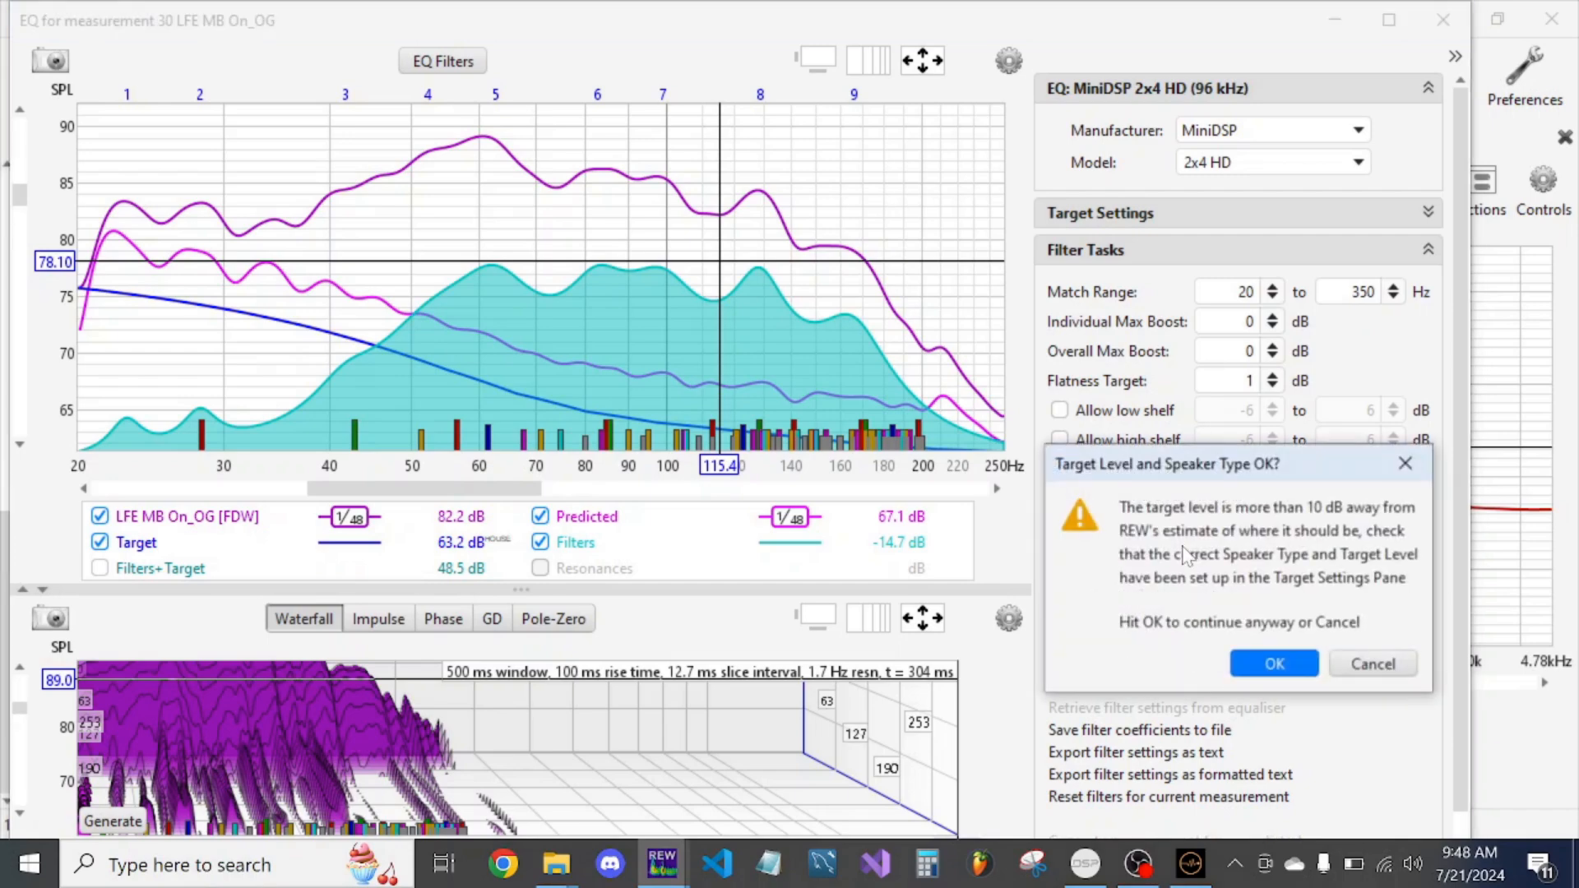
{"action": "left_click", "coordinate": [1273, 664]}
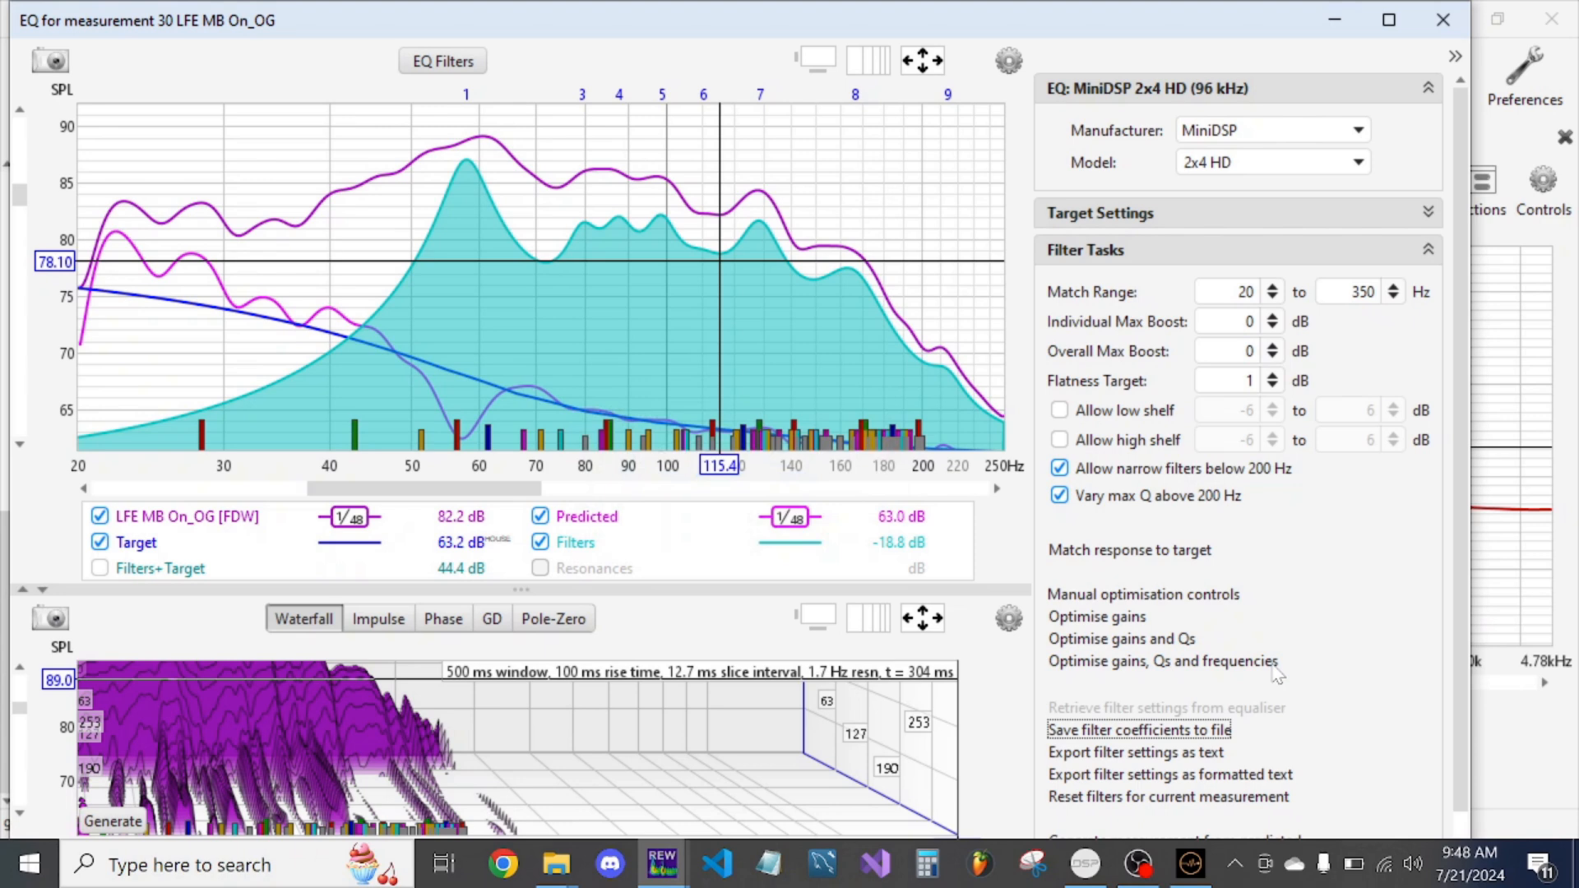
- Raise the target level to 63.9 dB SPL in the target settings
{"action": "left_click", "coordinate": [1274, 251]}
{"action": "left_click", "coordinate": [1290, 217]}
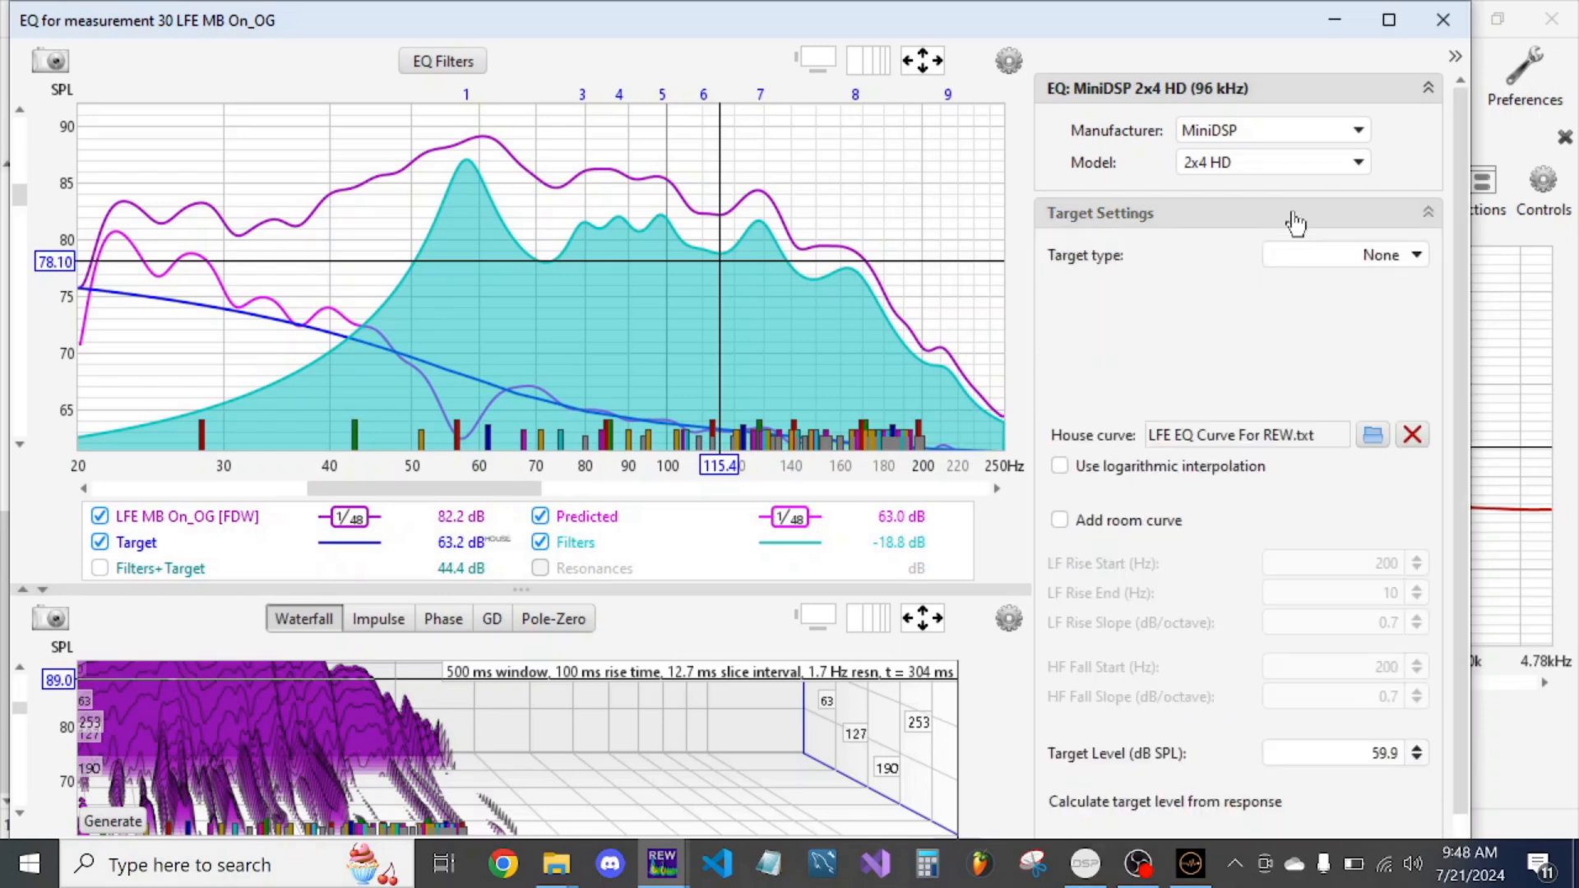
{"action": "left_click", "coordinate": [1416, 748]}
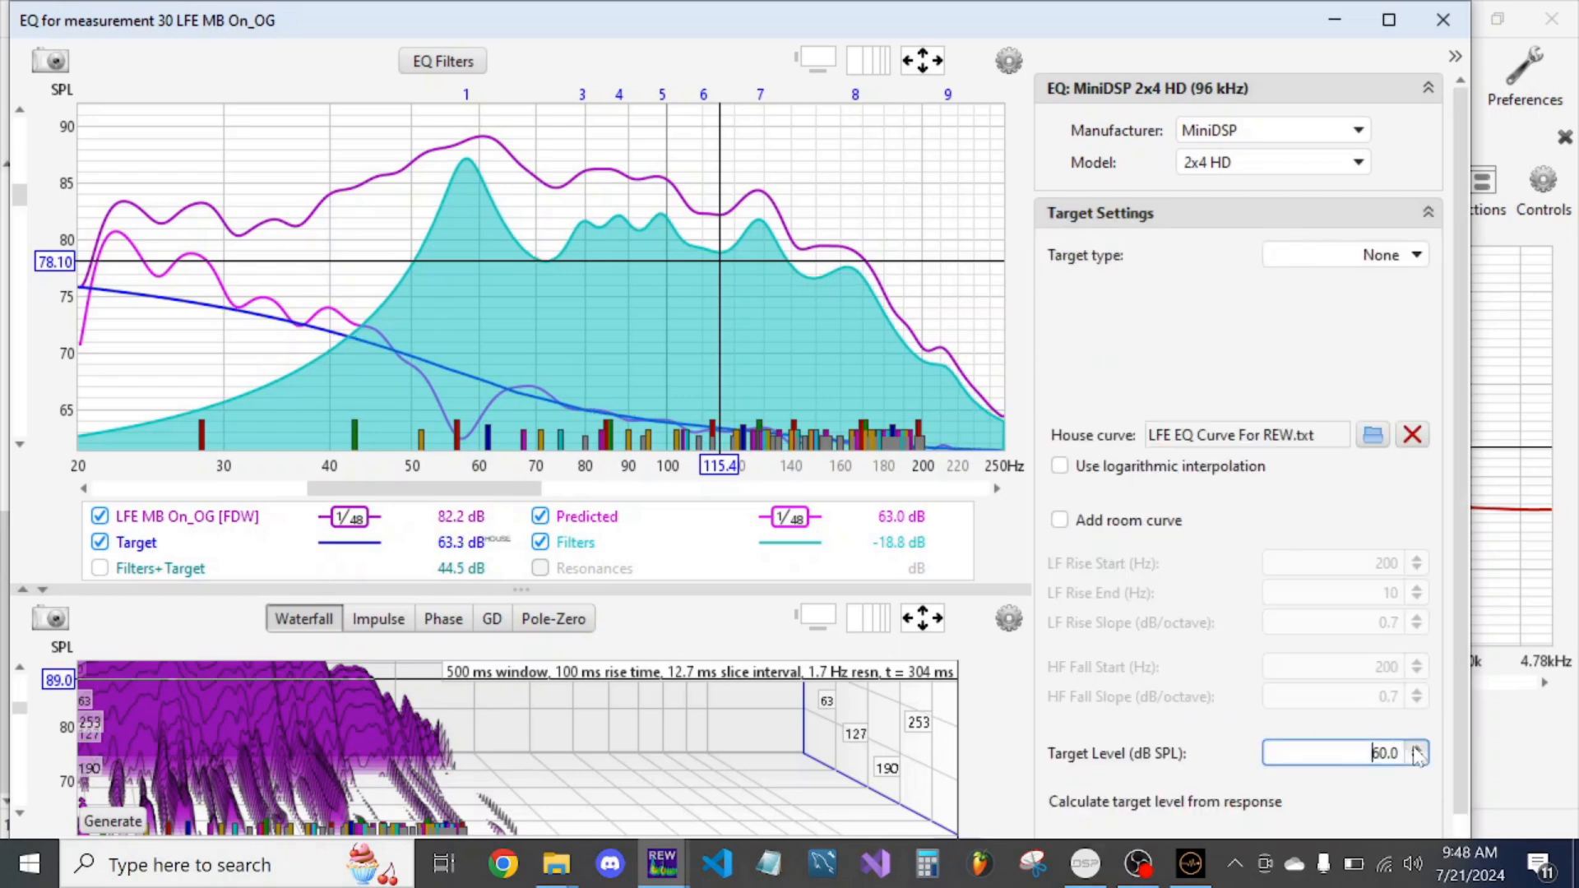
{"action": "left_click", "coordinate": [1416, 748]}
{"action": "left_click", "coordinate": [1414, 747]}
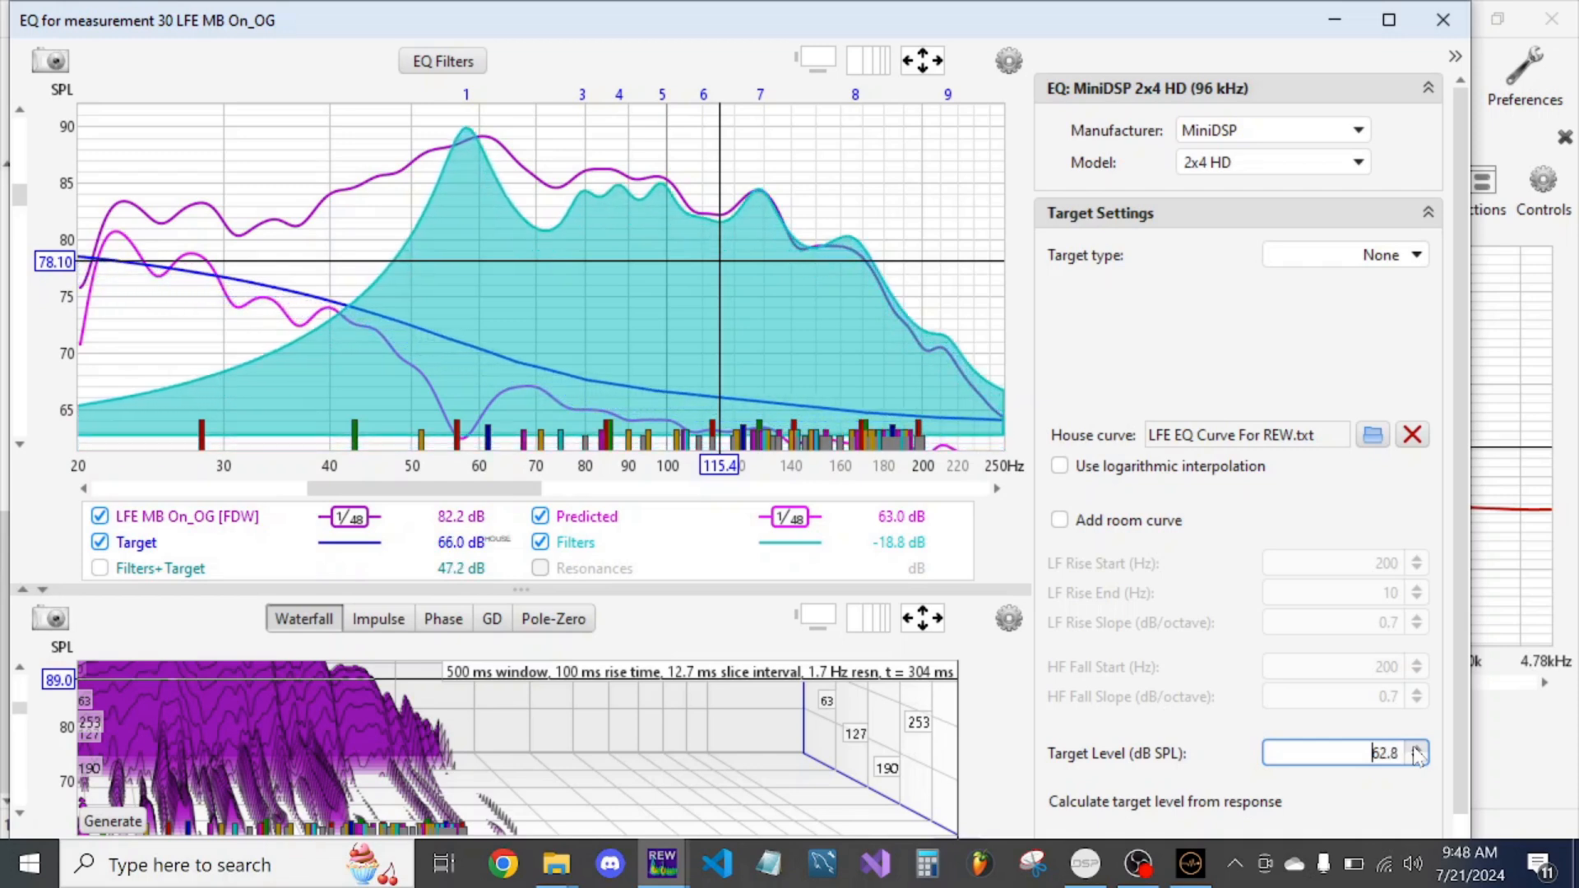
{"action": "left_click", "coordinate": [1416, 749]}
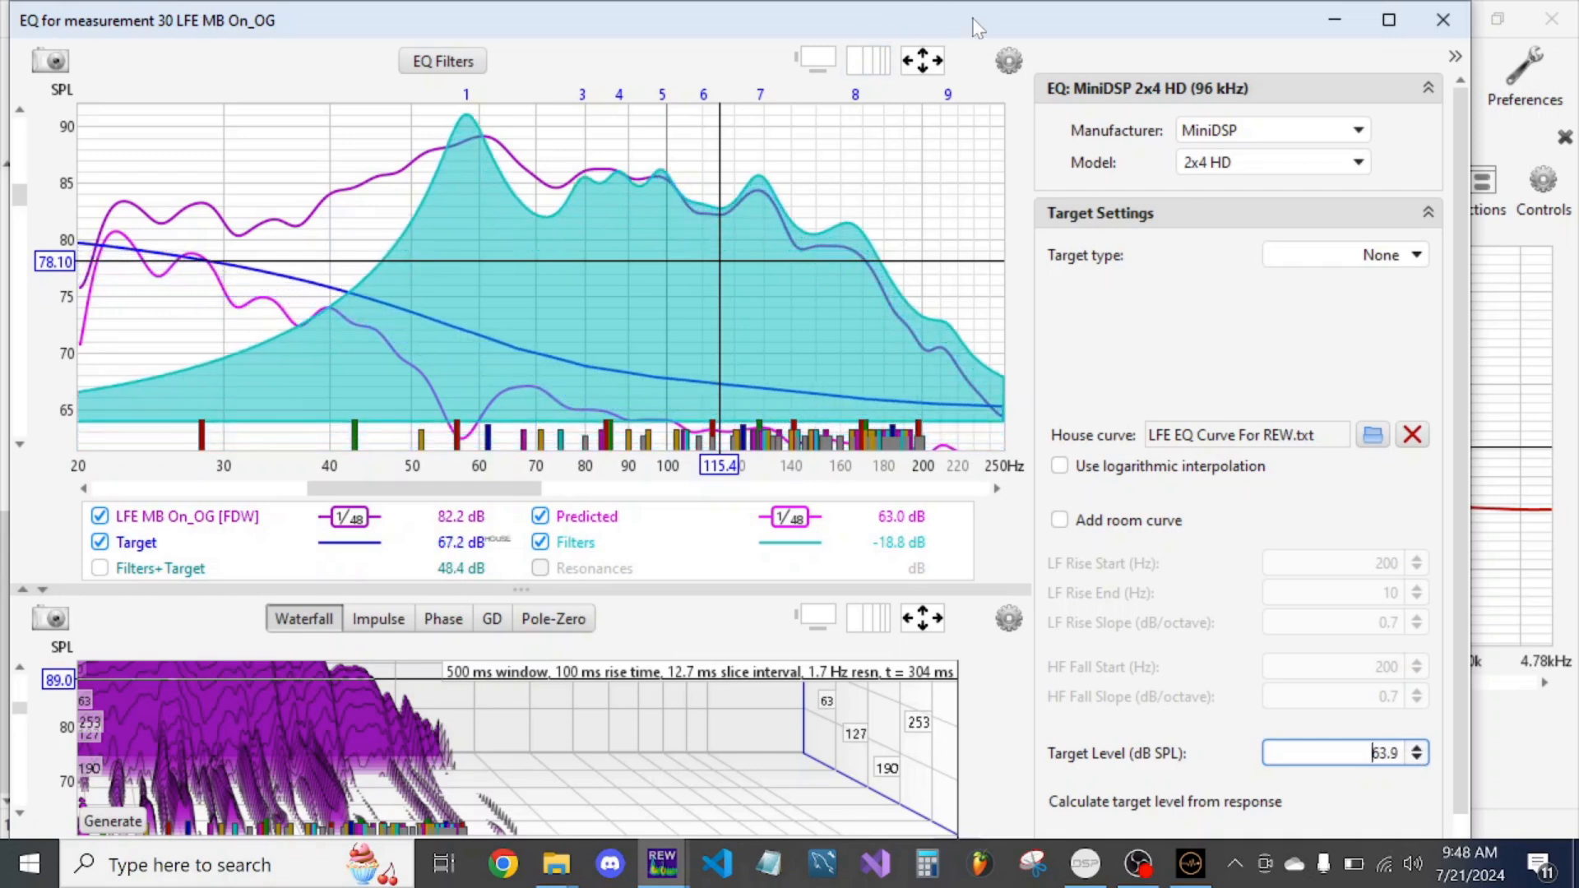
- Change the graph smoothing to psychoacoustic and match the response to the target, continuing despite the target level check
{"action": "left_click", "coordinate": [1008, 61]}
{"action": "left_click", "coordinate": [930, 132]}
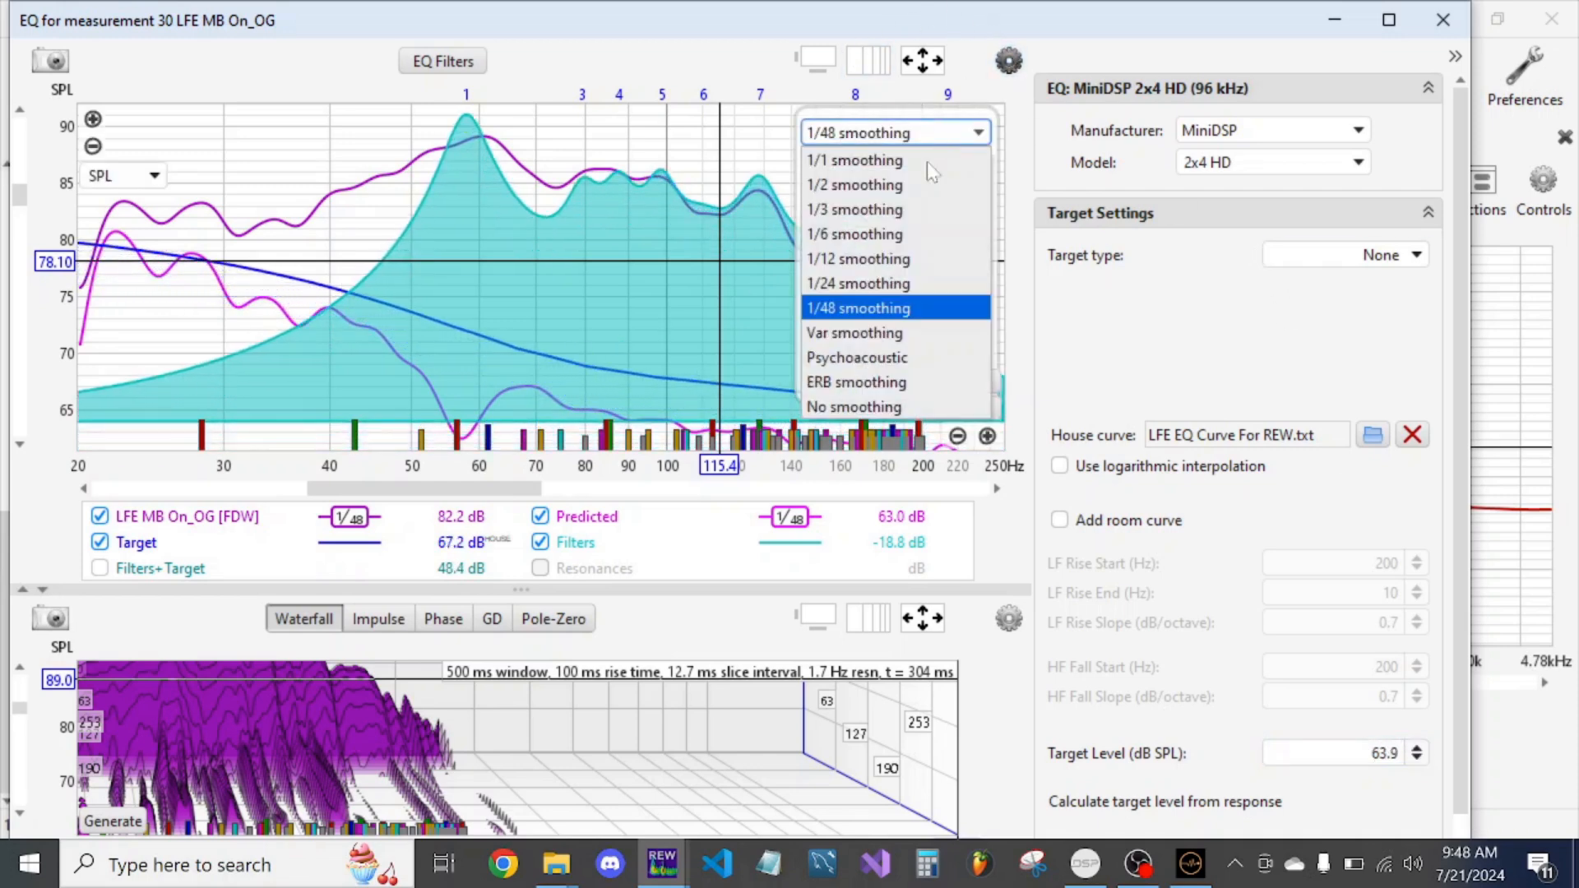
{"action": "left_click", "coordinate": [900, 357]}
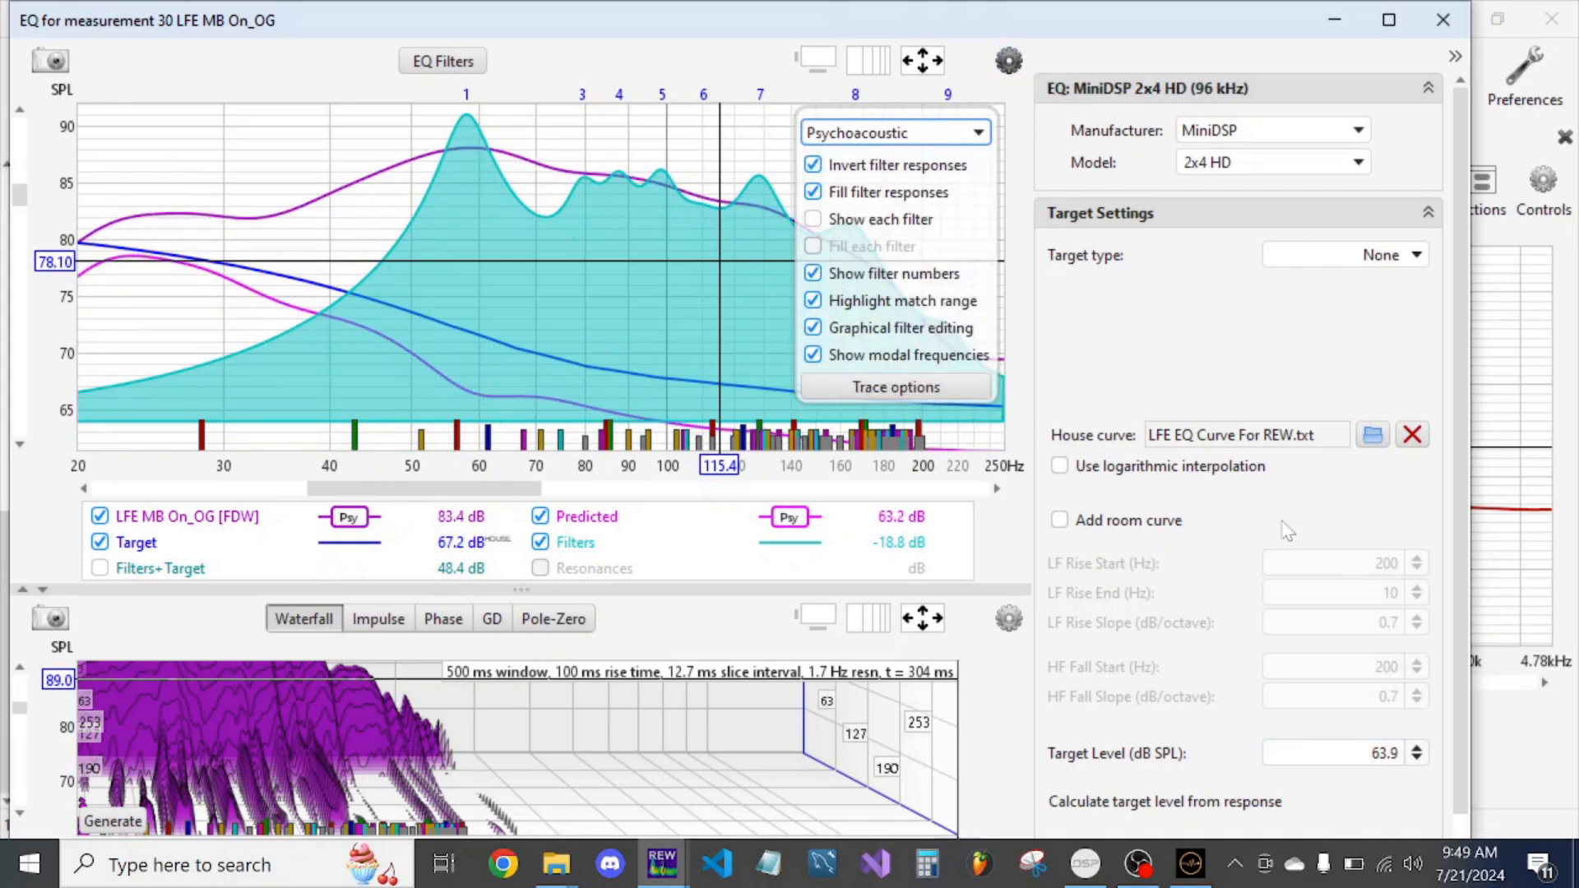
{"action": "left_click", "coordinate": [1202, 216]}
{"action": "left_click", "coordinate": [1188, 250]}
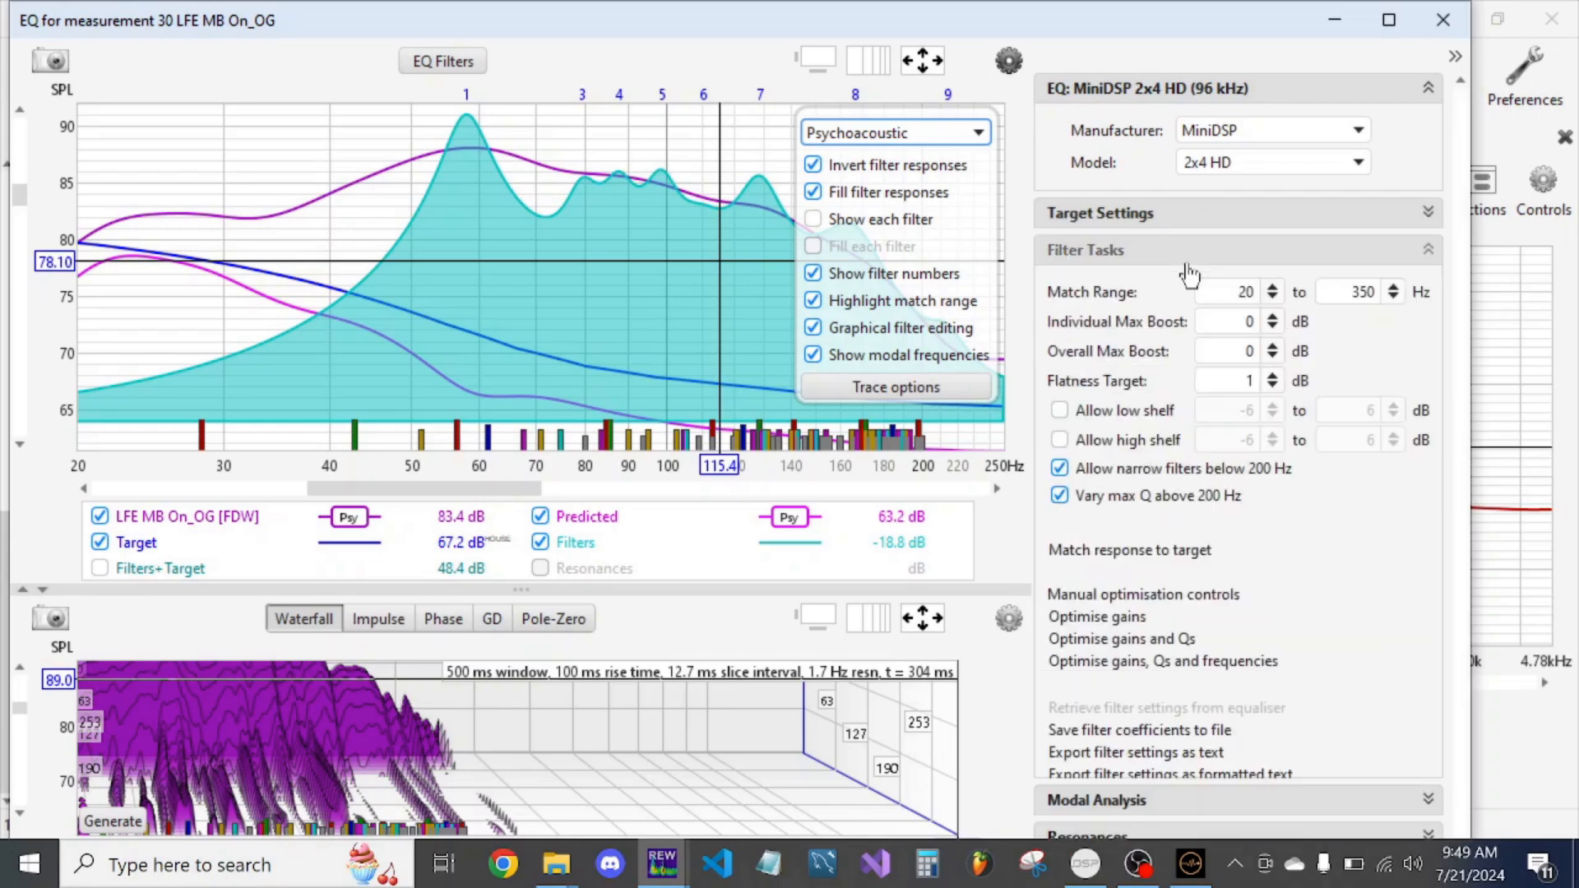
{"action": "left_click", "coordinate": [1185, 550]}
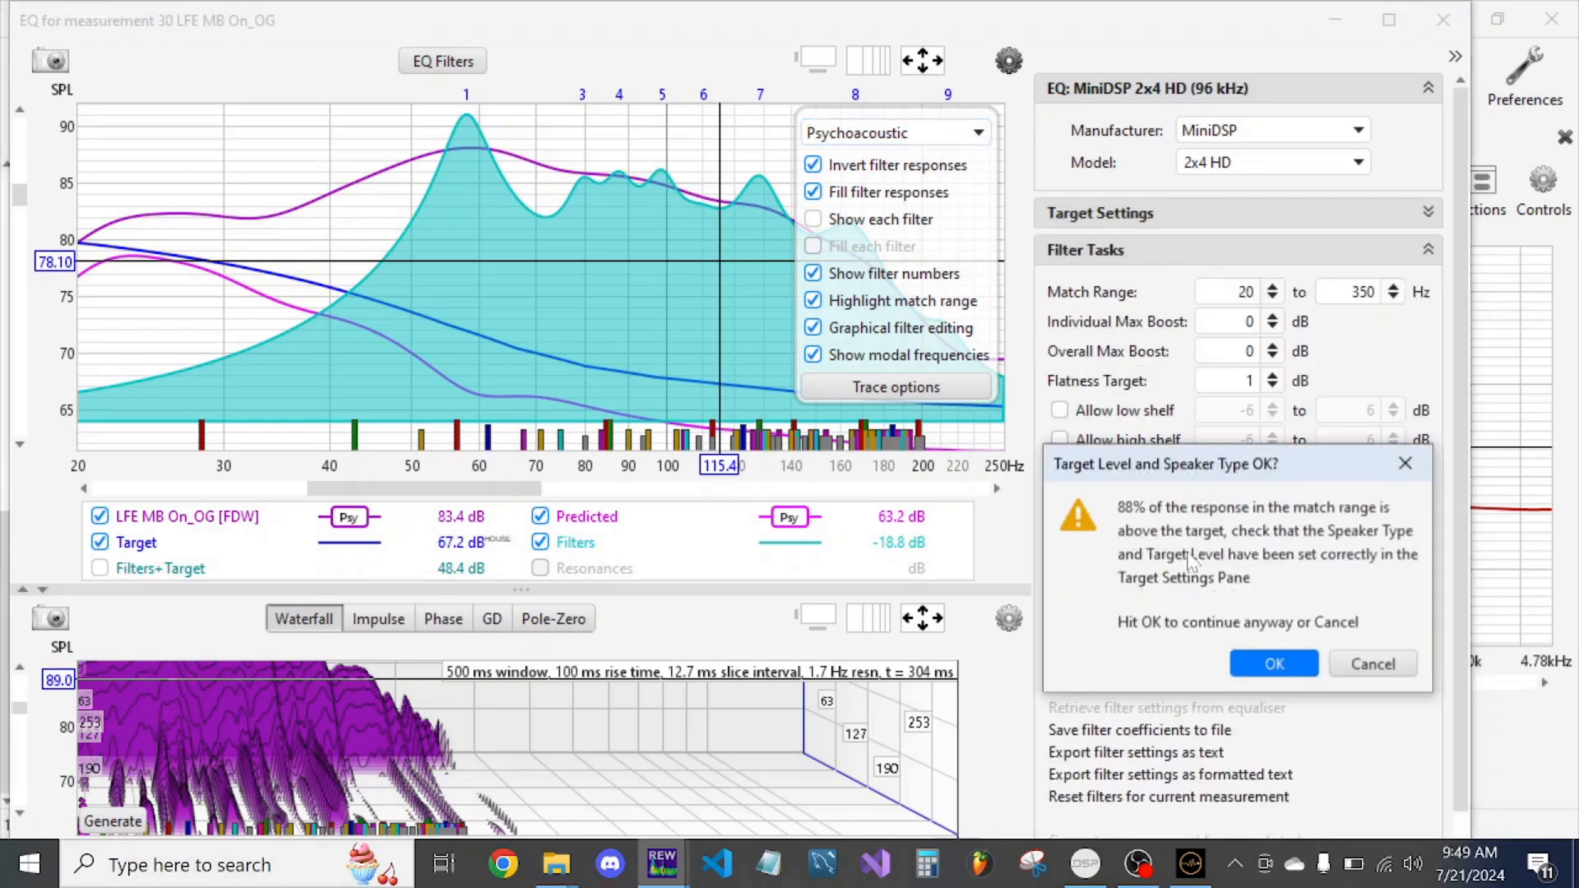
{"action": "left_click", "coordinate": [1262, 664]}
- Set the graph smoothing to 1/48 and rerun the match of the response to the target
{"action": "left_click", "coordinate": [892, 132]}
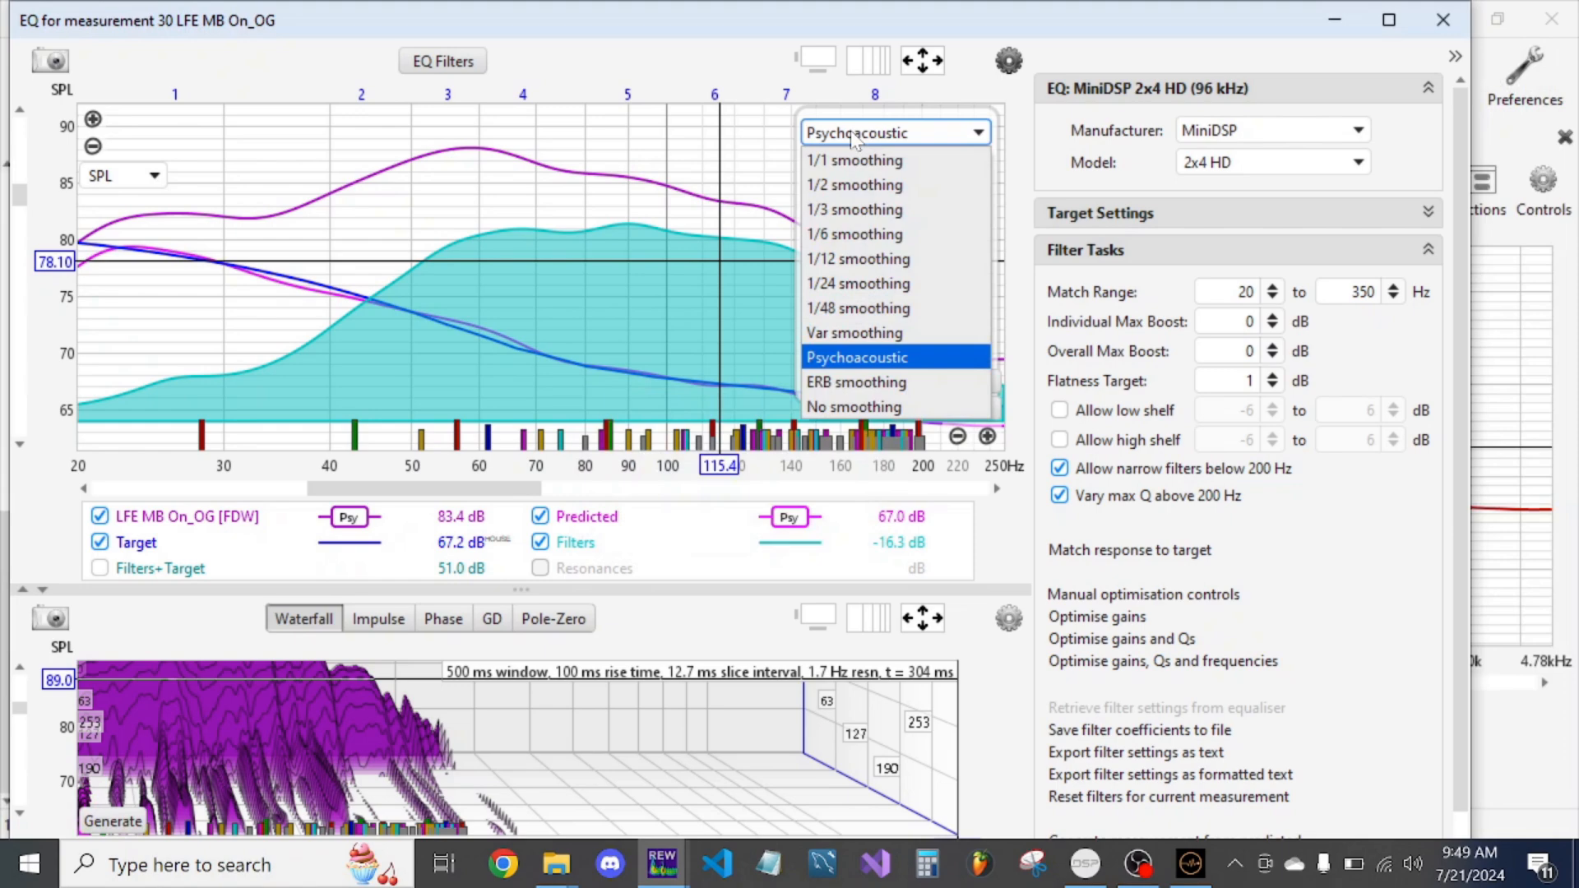
{"action": "left_click", "coordinate": [855, 308]}
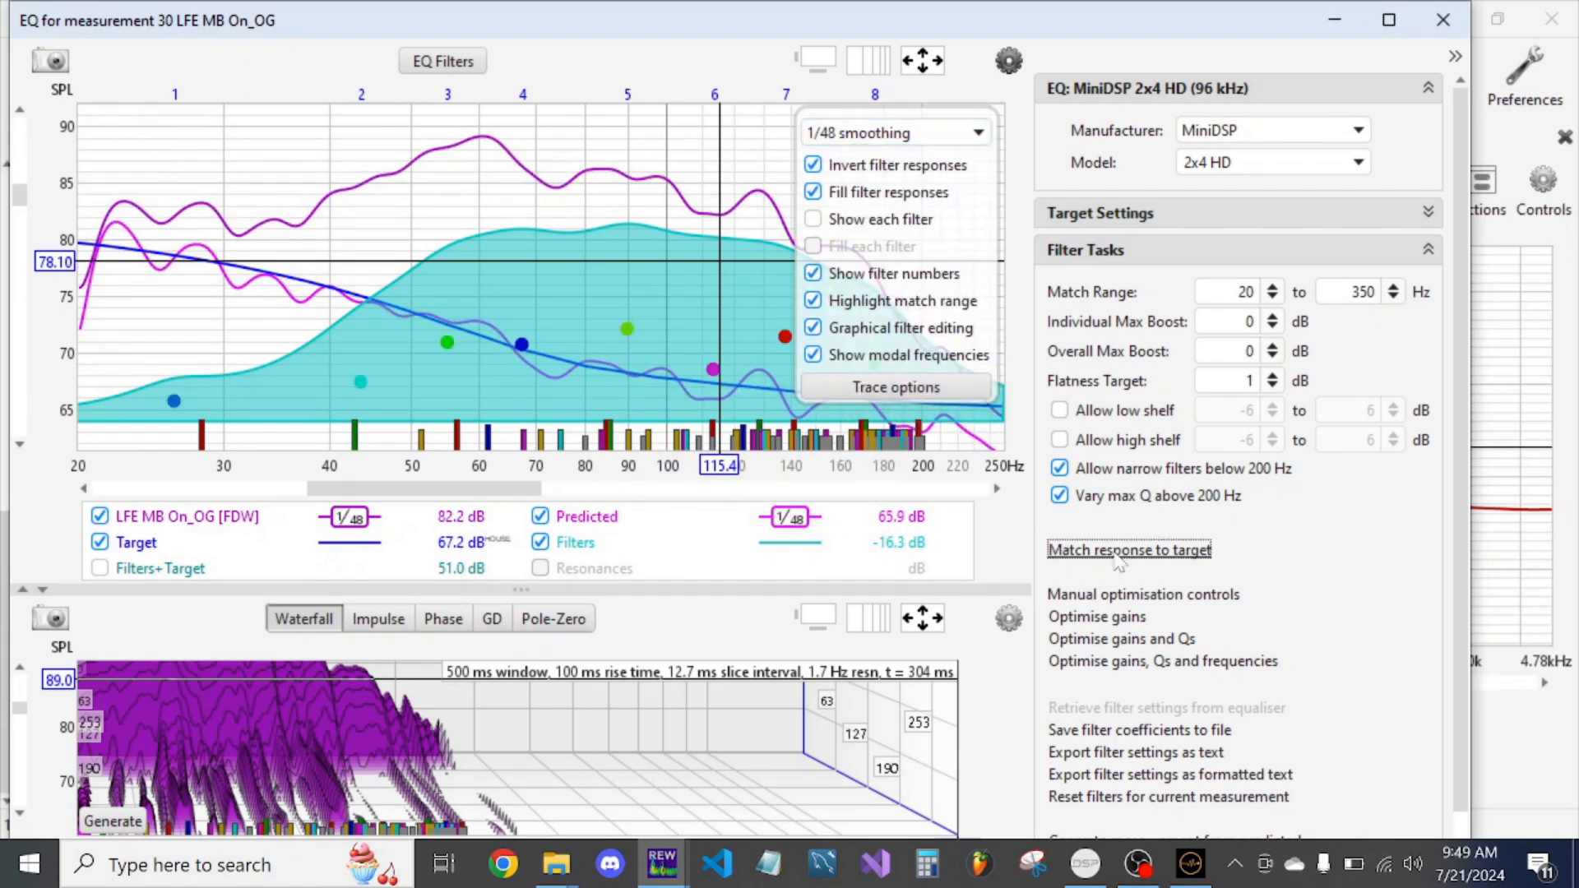
{"action": "left_click", "coordinate": [1151, 550]}
{"action": "left_click", "coordinate": [1262, 663]}
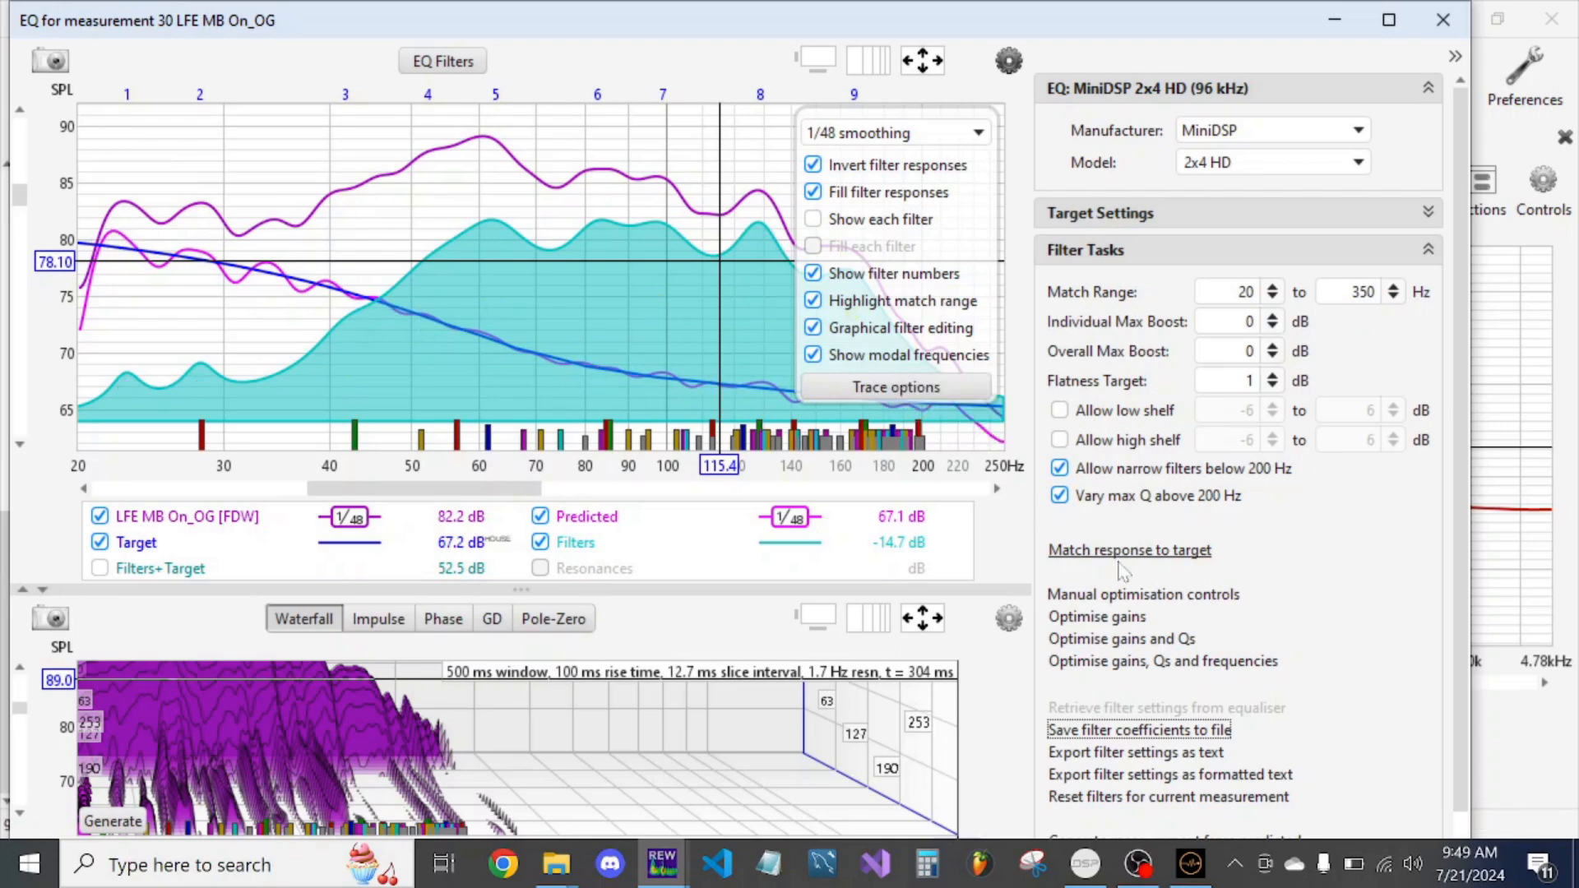
- Save the filter coefficients as a text file named SW15 For Video in New Folder
{"action": "left_click", "coordinate": [1209, 731]}
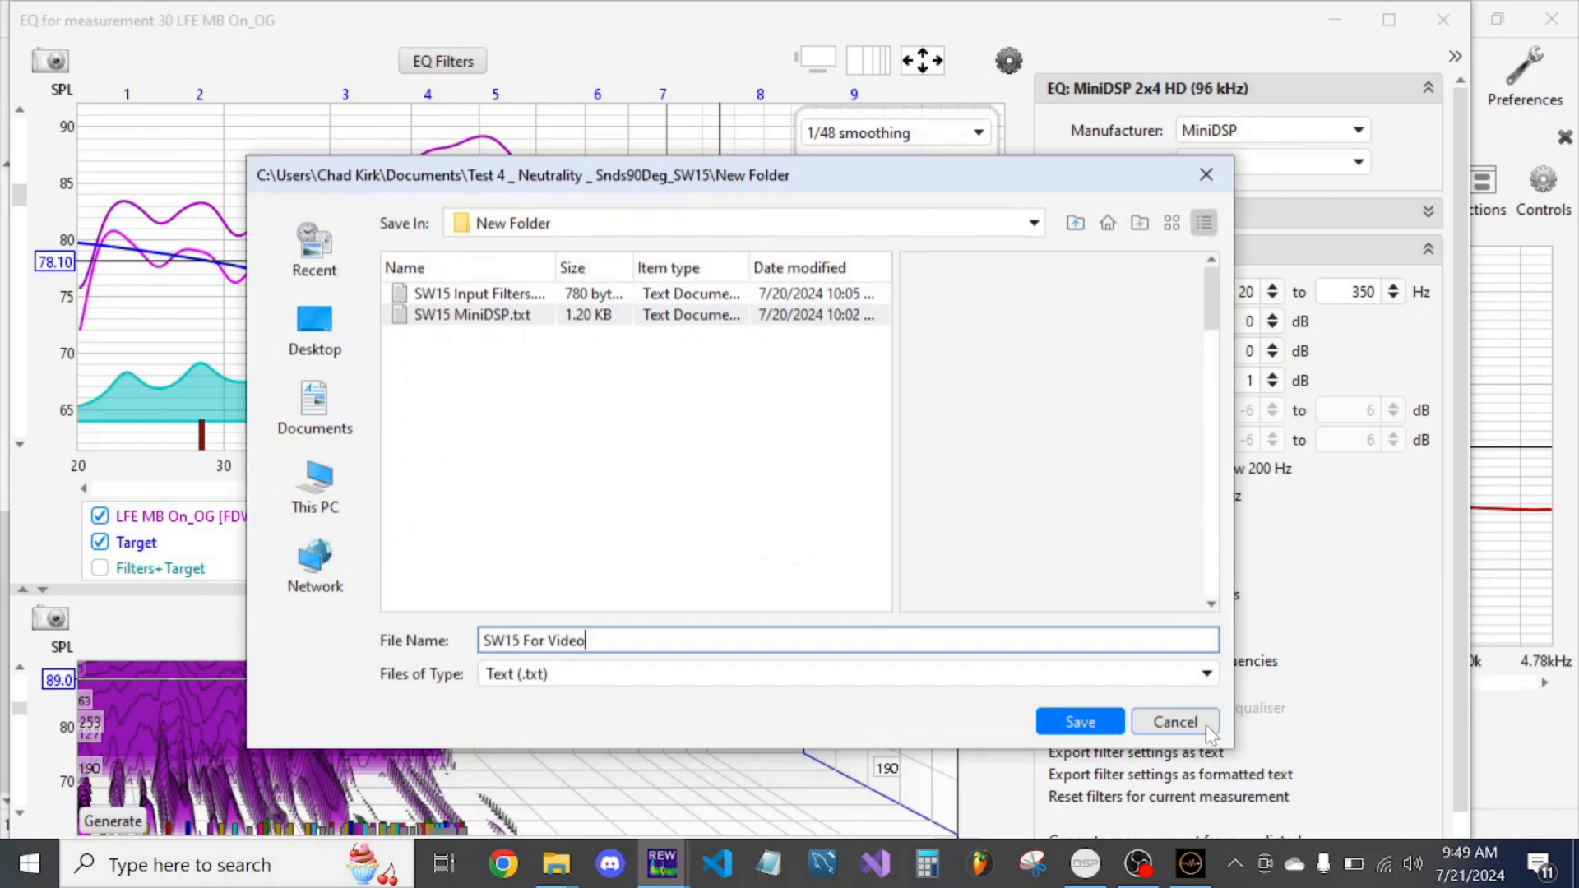
{"action": "key", "text": "Return"}
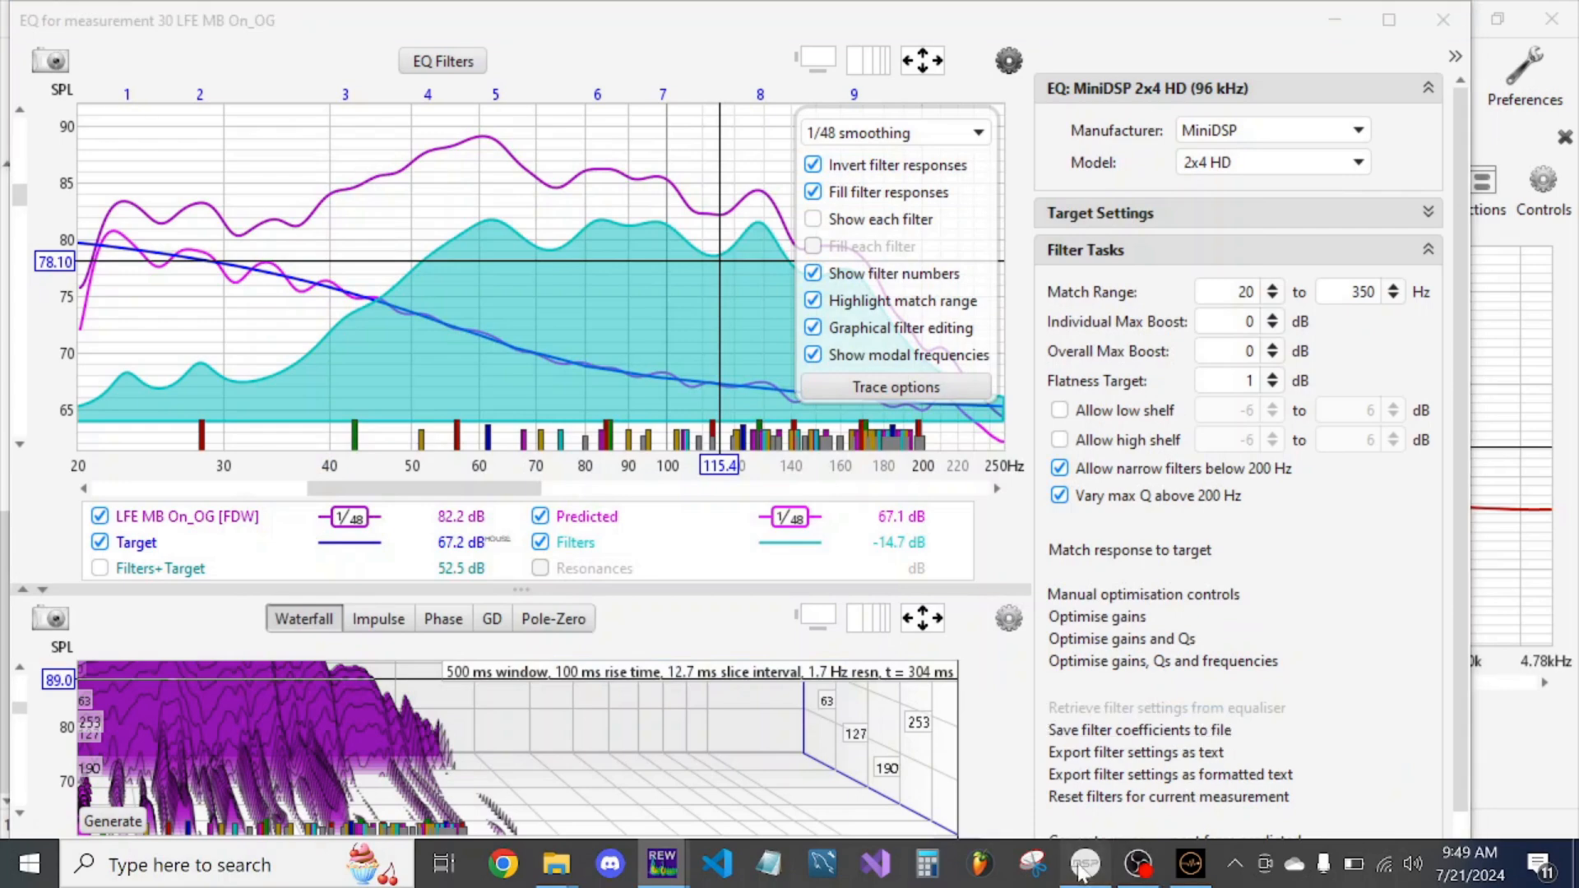
- Switch to the MiniDSP app and examine the parametric EQ curve of the SW15 MLP output
{"action": "left_click", "coordinate": [1083, 870]}
{"action": "left_click", "coordinate": [482, 85]}
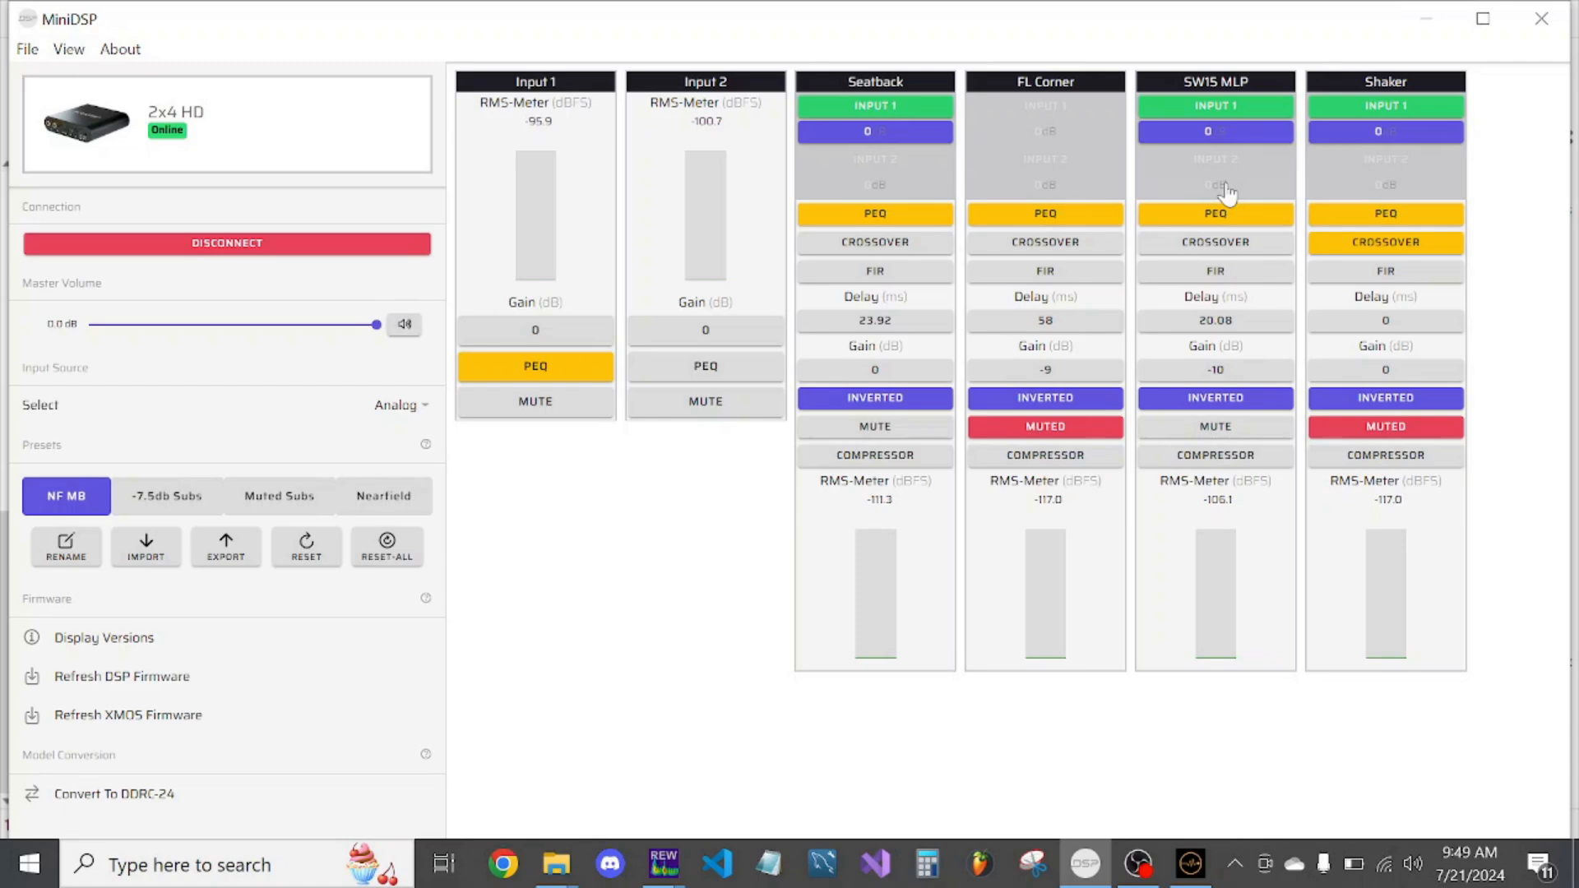
{"action": "left_click", "coordinate": [1232, 216]}
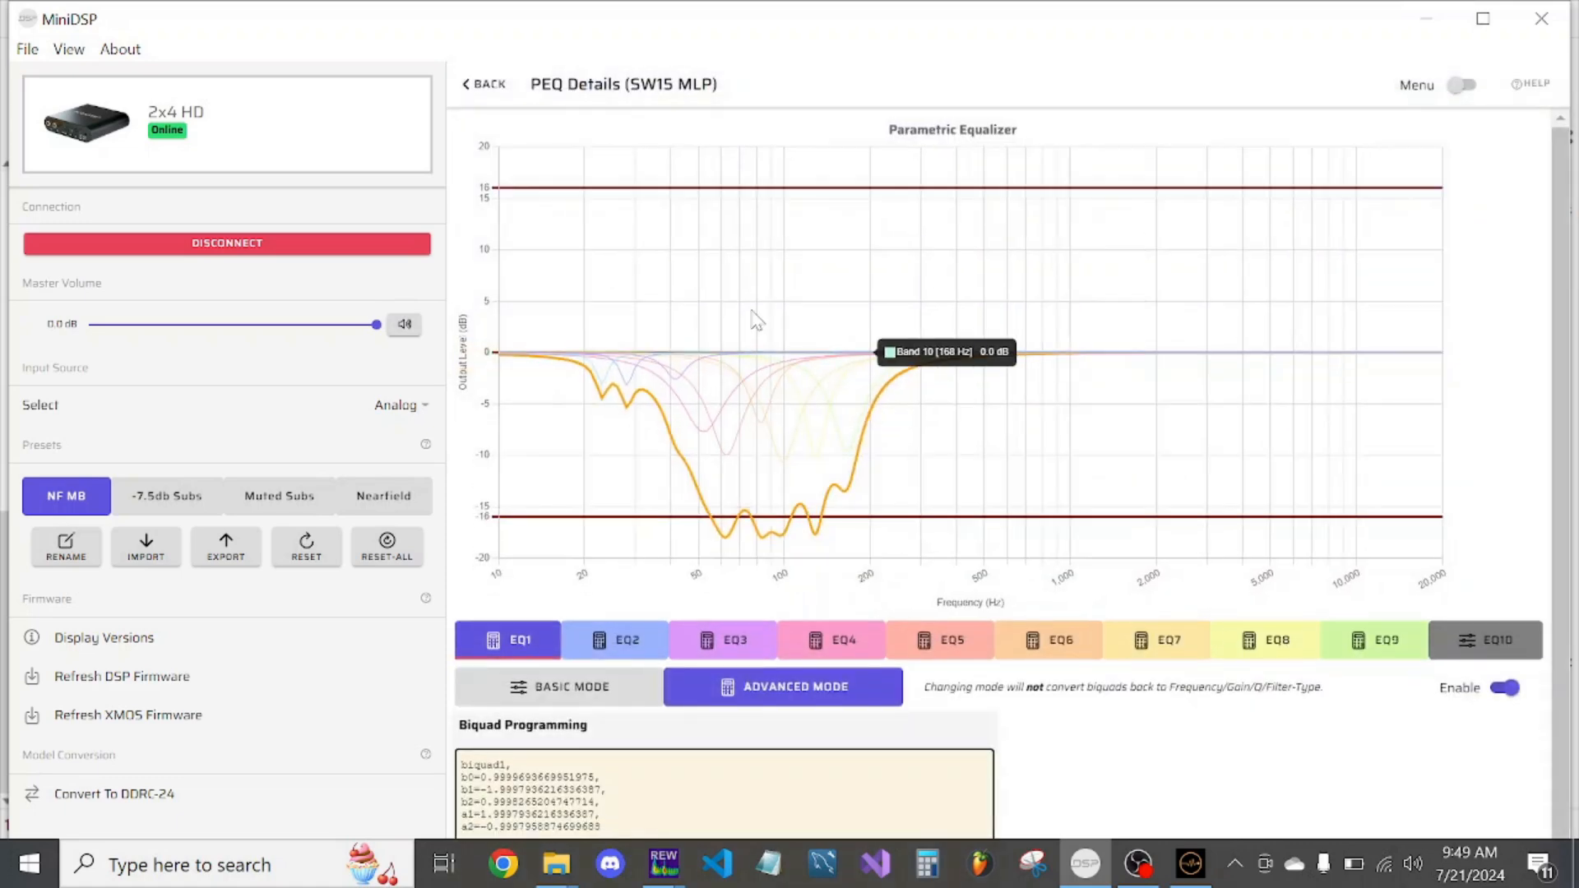
{"action": "left_click", "coordinate": [498, 86]}
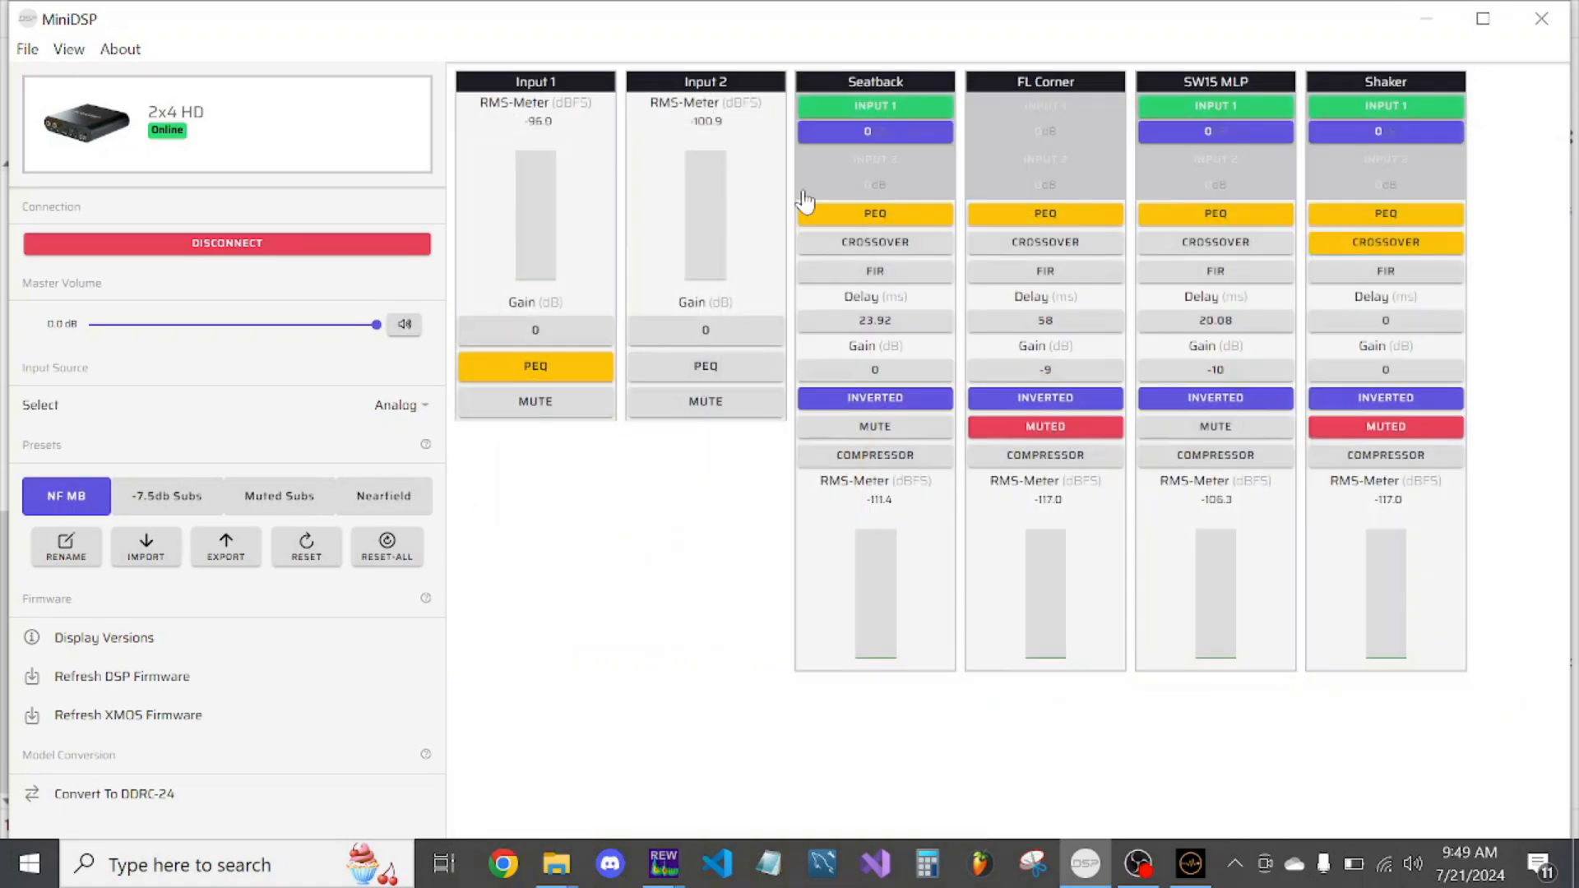
- Load the biquads file SW15 For Video.txt from New Folder into the FL Corner output's parametric EQ
{"action": "left_click", "coordinate": [1042, 217]}
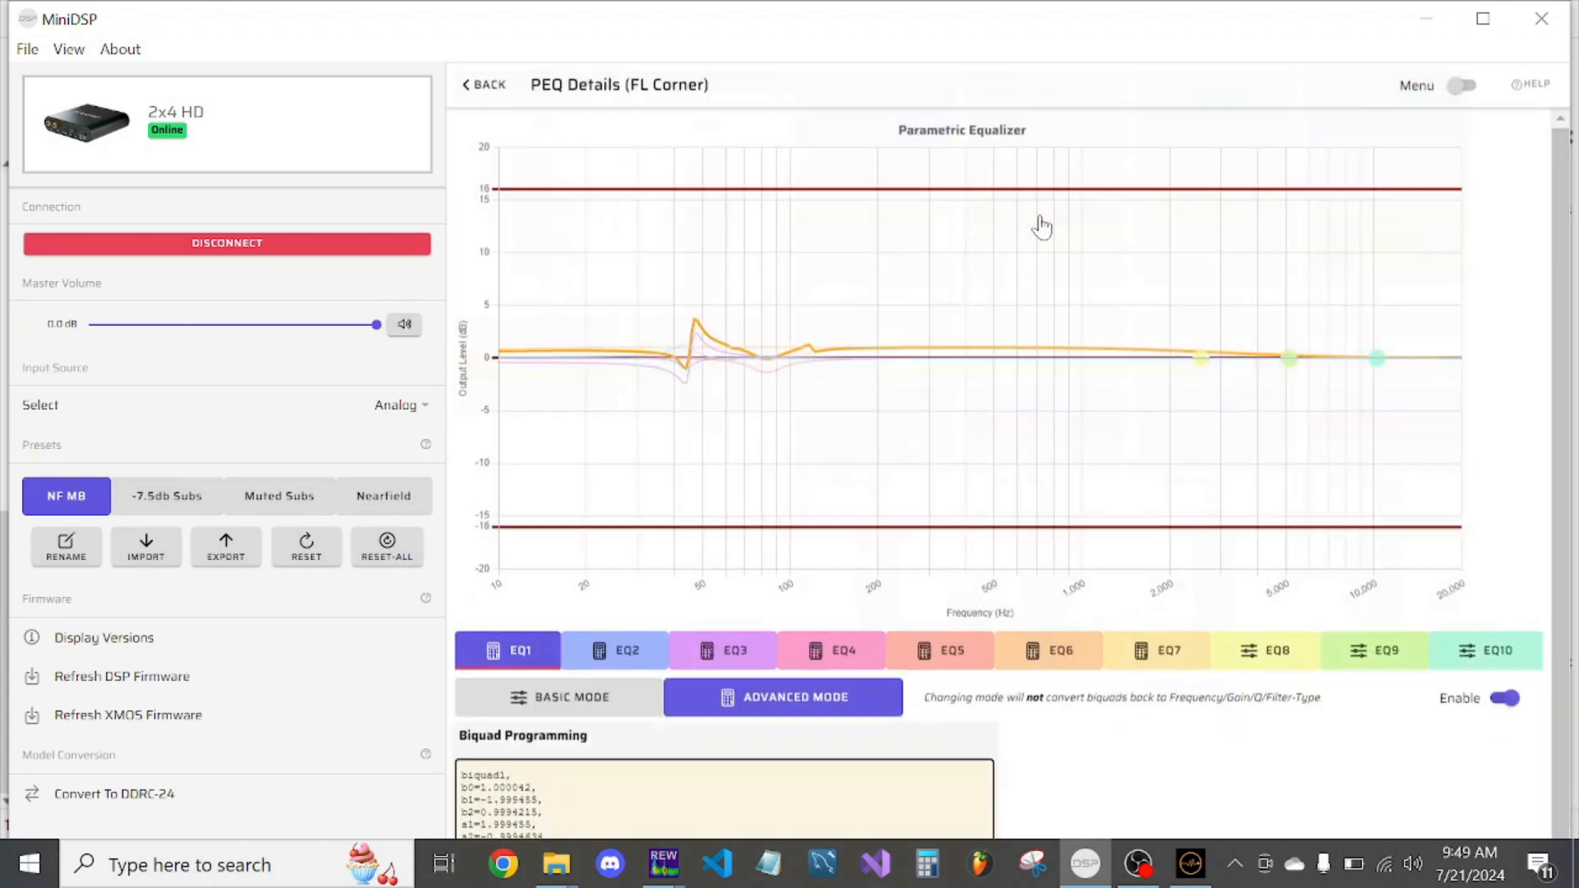
{"action": "left_click", "coordinate": [1463, 85]}
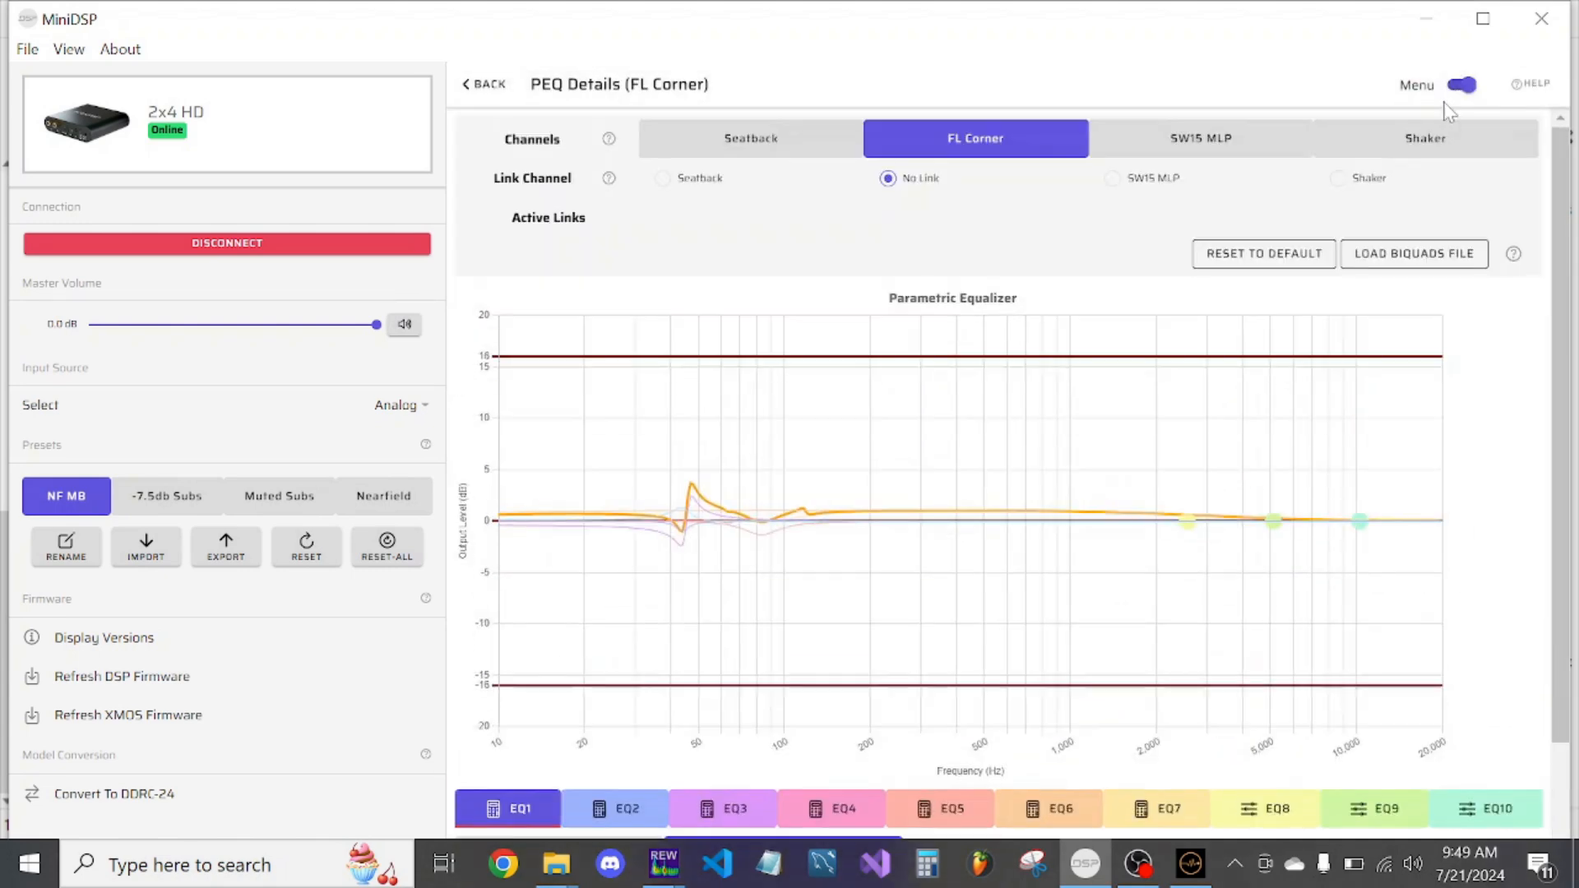
{"action": "left_click", "coordinate": [1414, 253]}
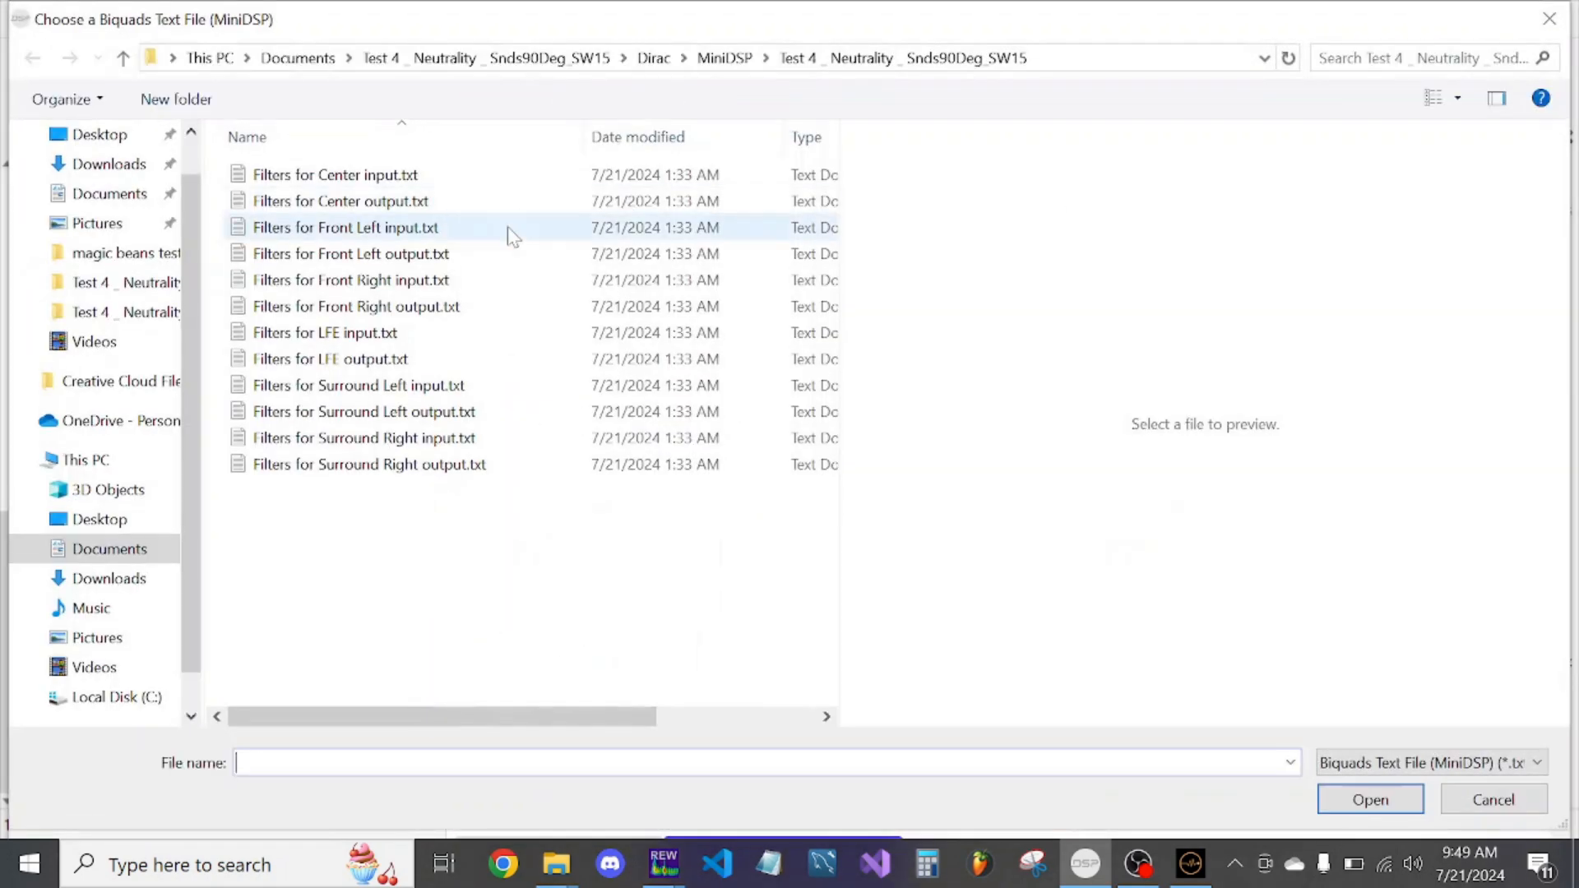
{"action": "left_click", "coordinate": [396, 59]}
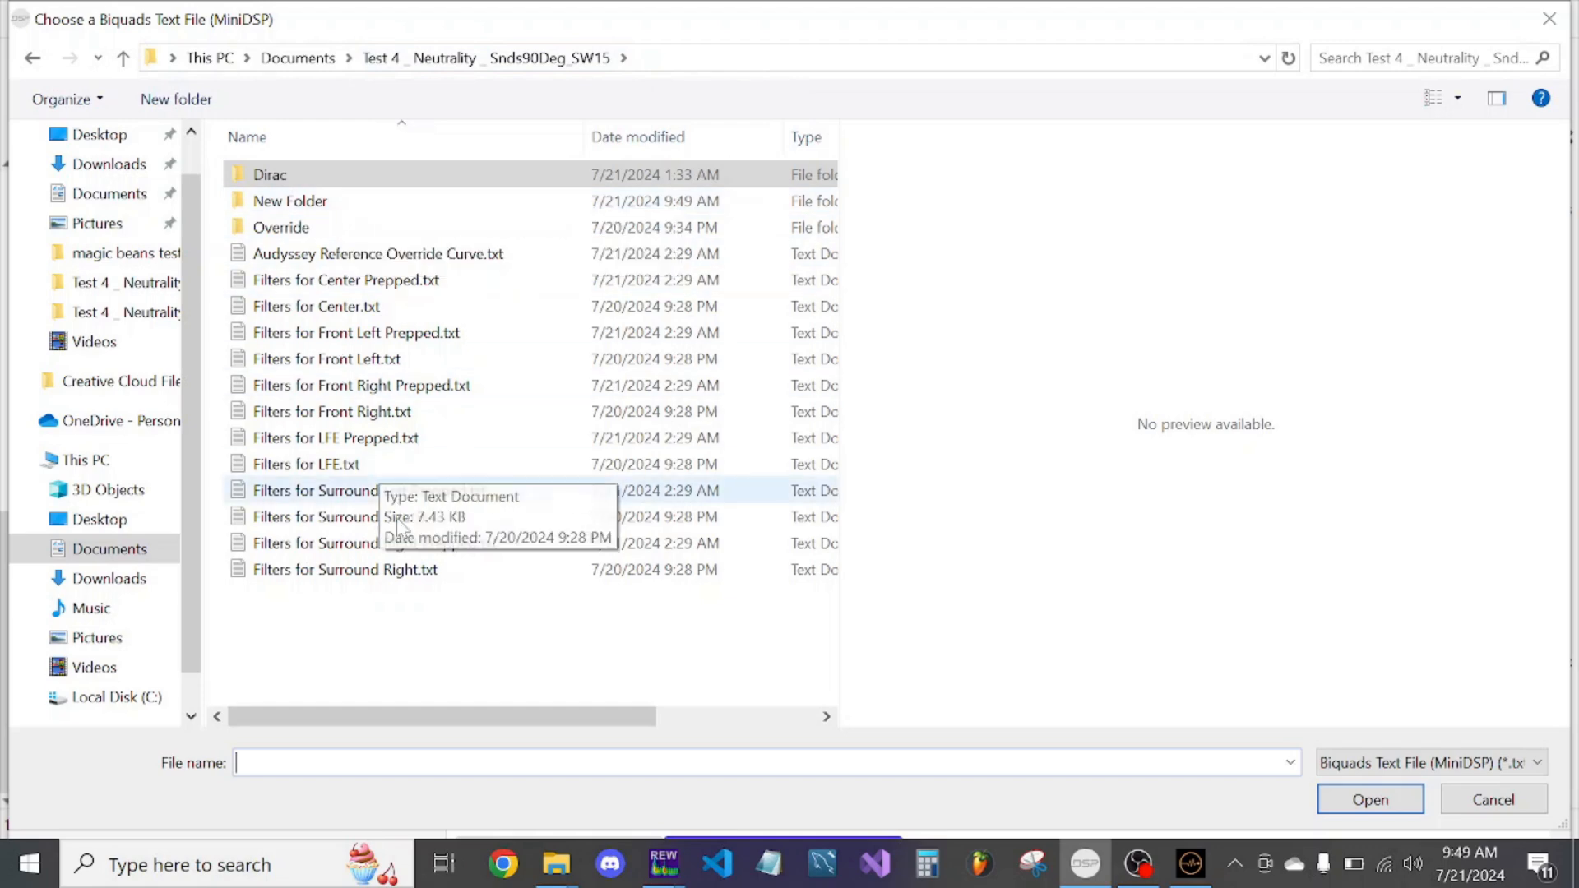
{"action": "double_click", "coordinate": [363, 209]}
{"action": "left_click", "coordinate": [382, 185]}
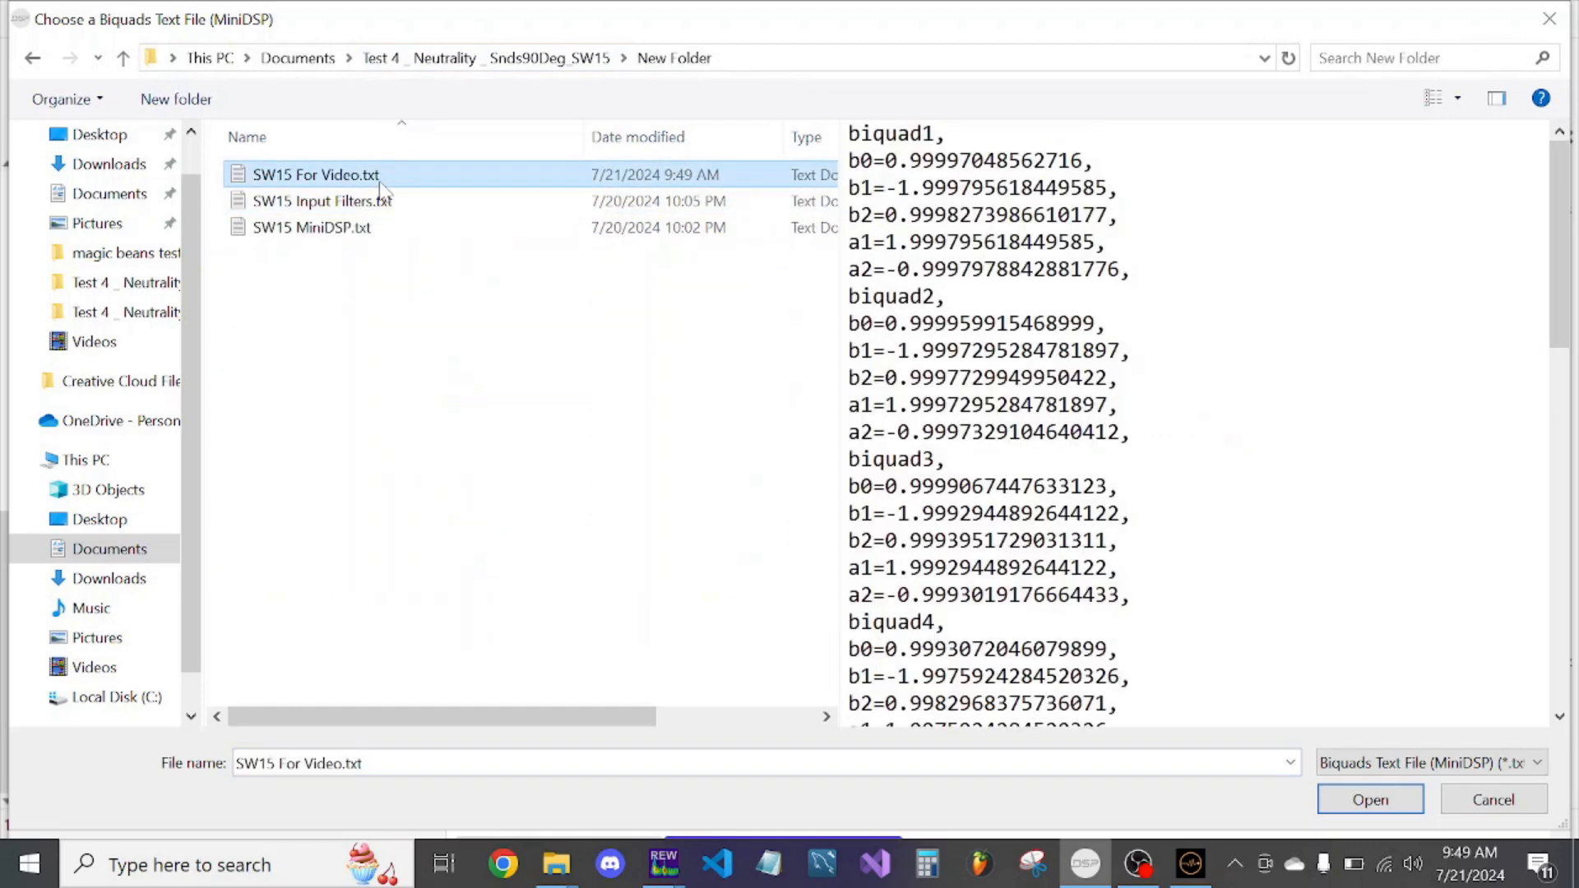
{"action": "double_click", "coordinate": [379, 181]}
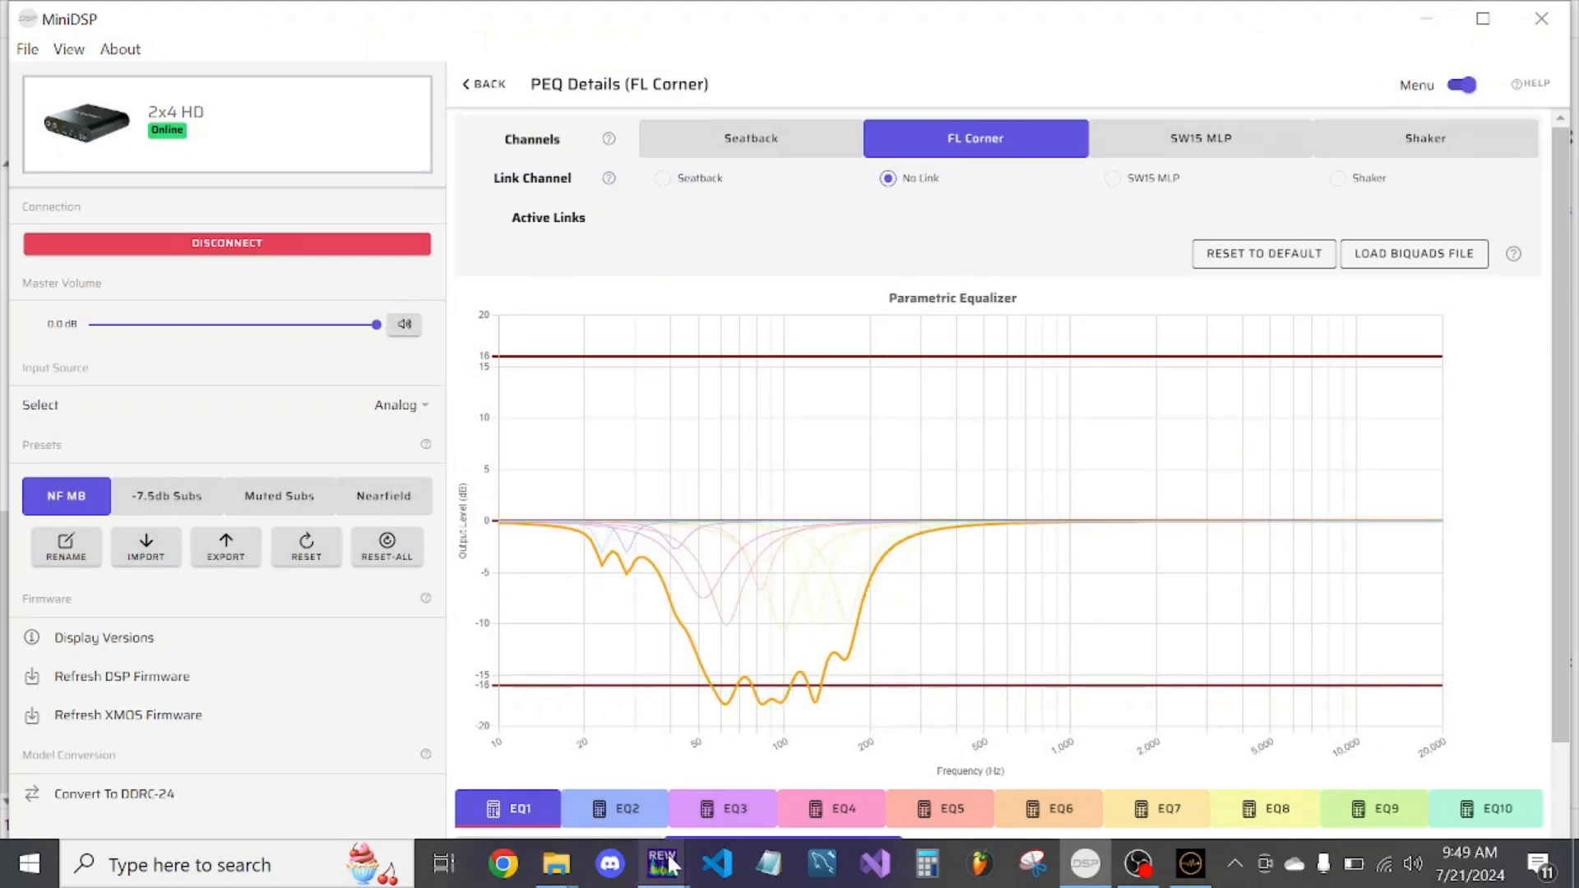
- Switch to REW and compare the LFE MB On_Sub PEQ trace with Filters for Center, hiding the LFE MB On_OG trace
{"action": "mouse_move", "coordinate": [670, 864]}
{"action": "left_click", "coordinate": [635, 753]}
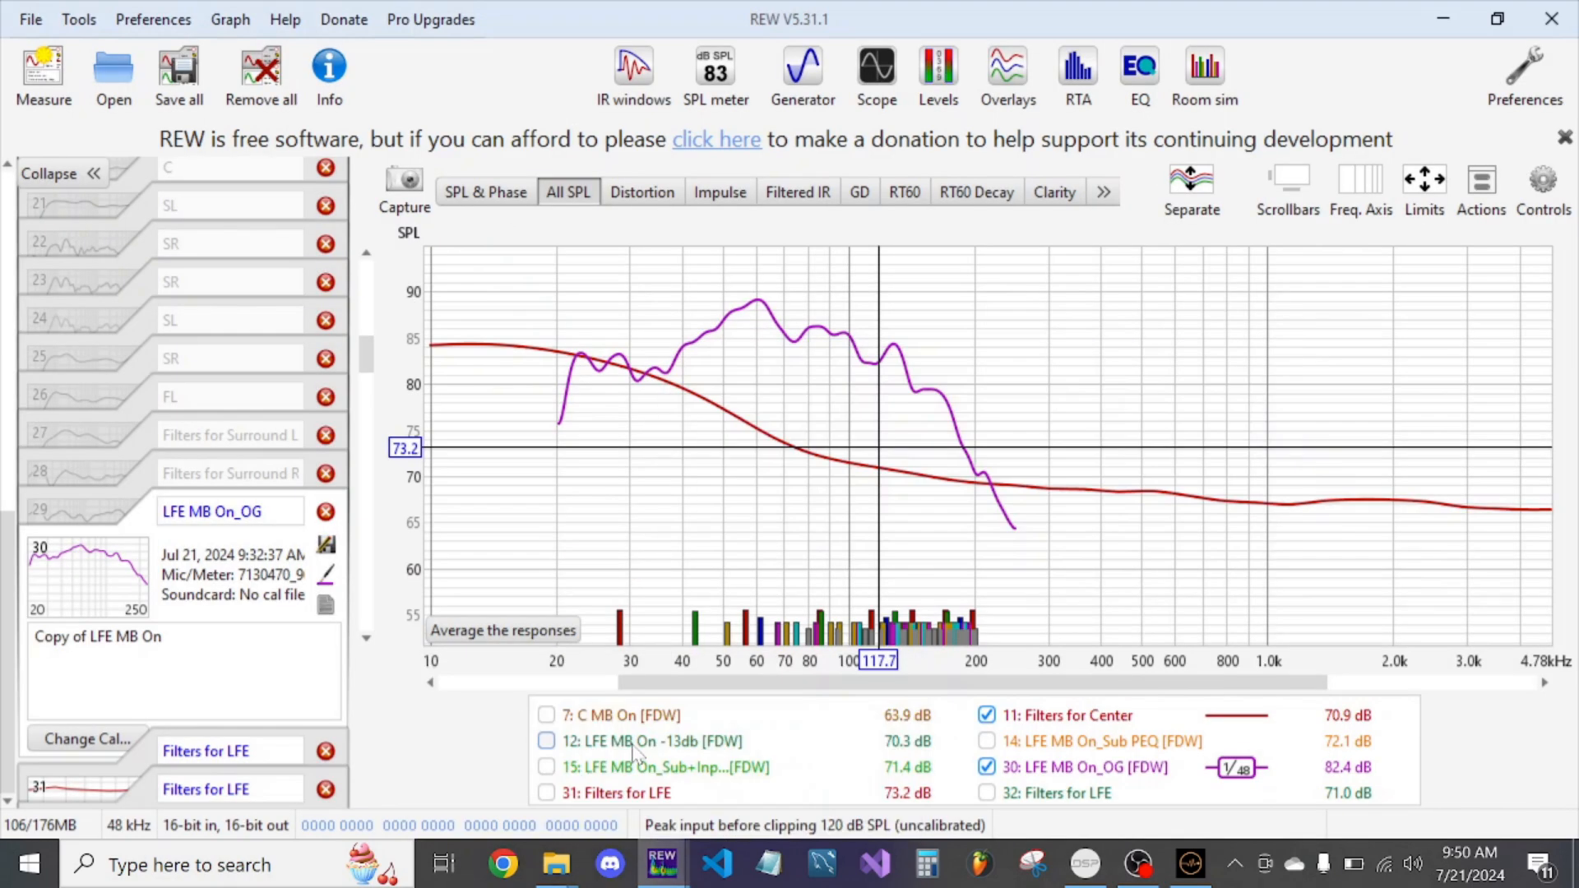
{"action": "left_click", "coordinate": [1048, 741]}
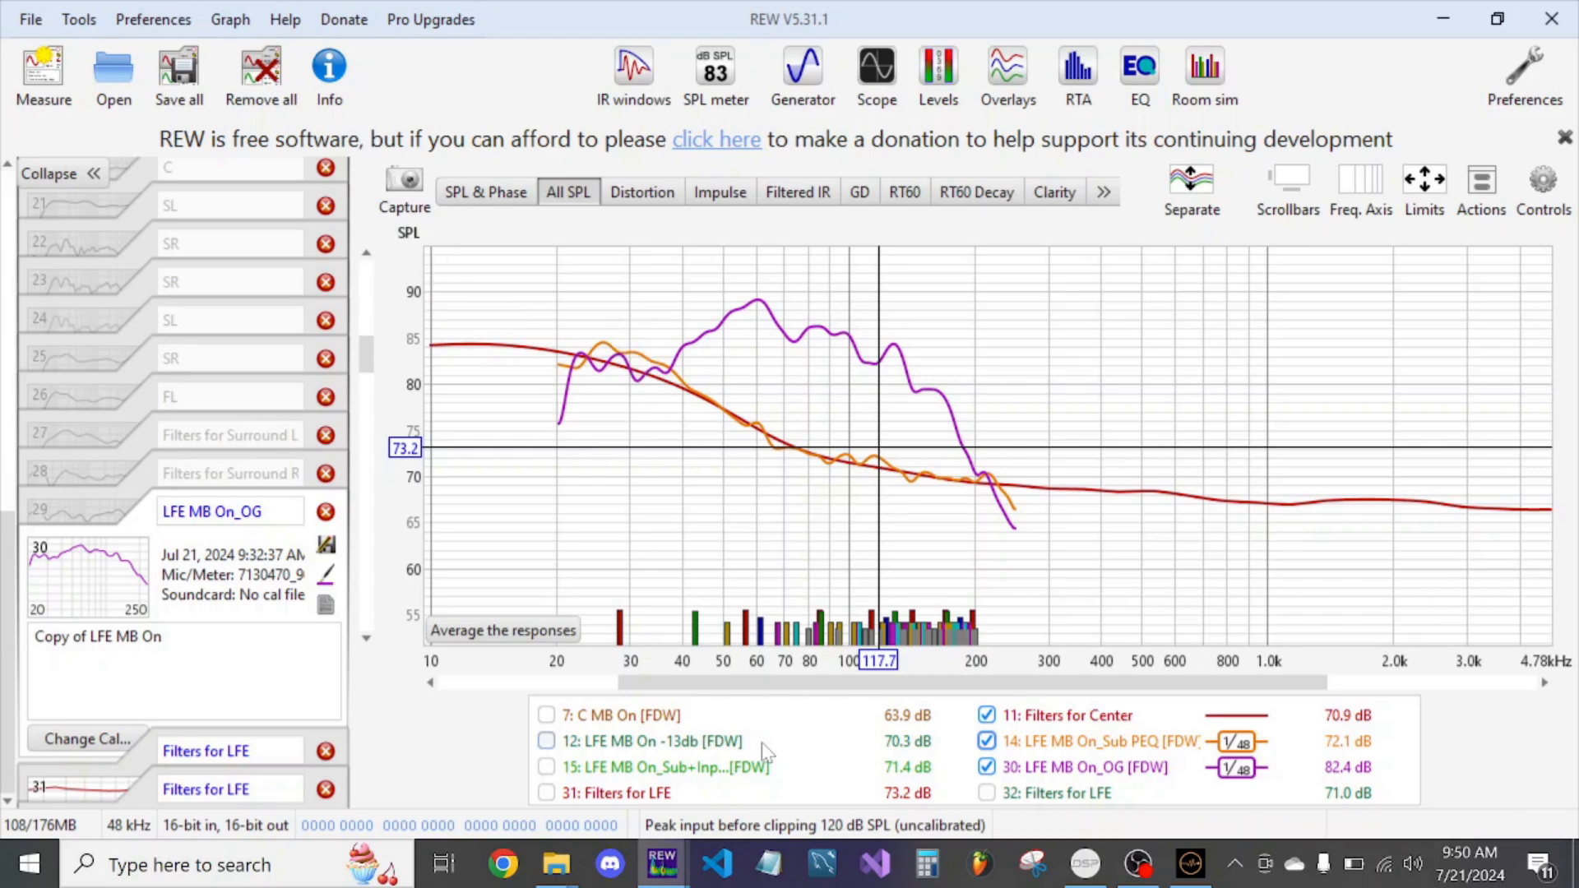
{"action": "left_click", "coordinate": [986, 766]}
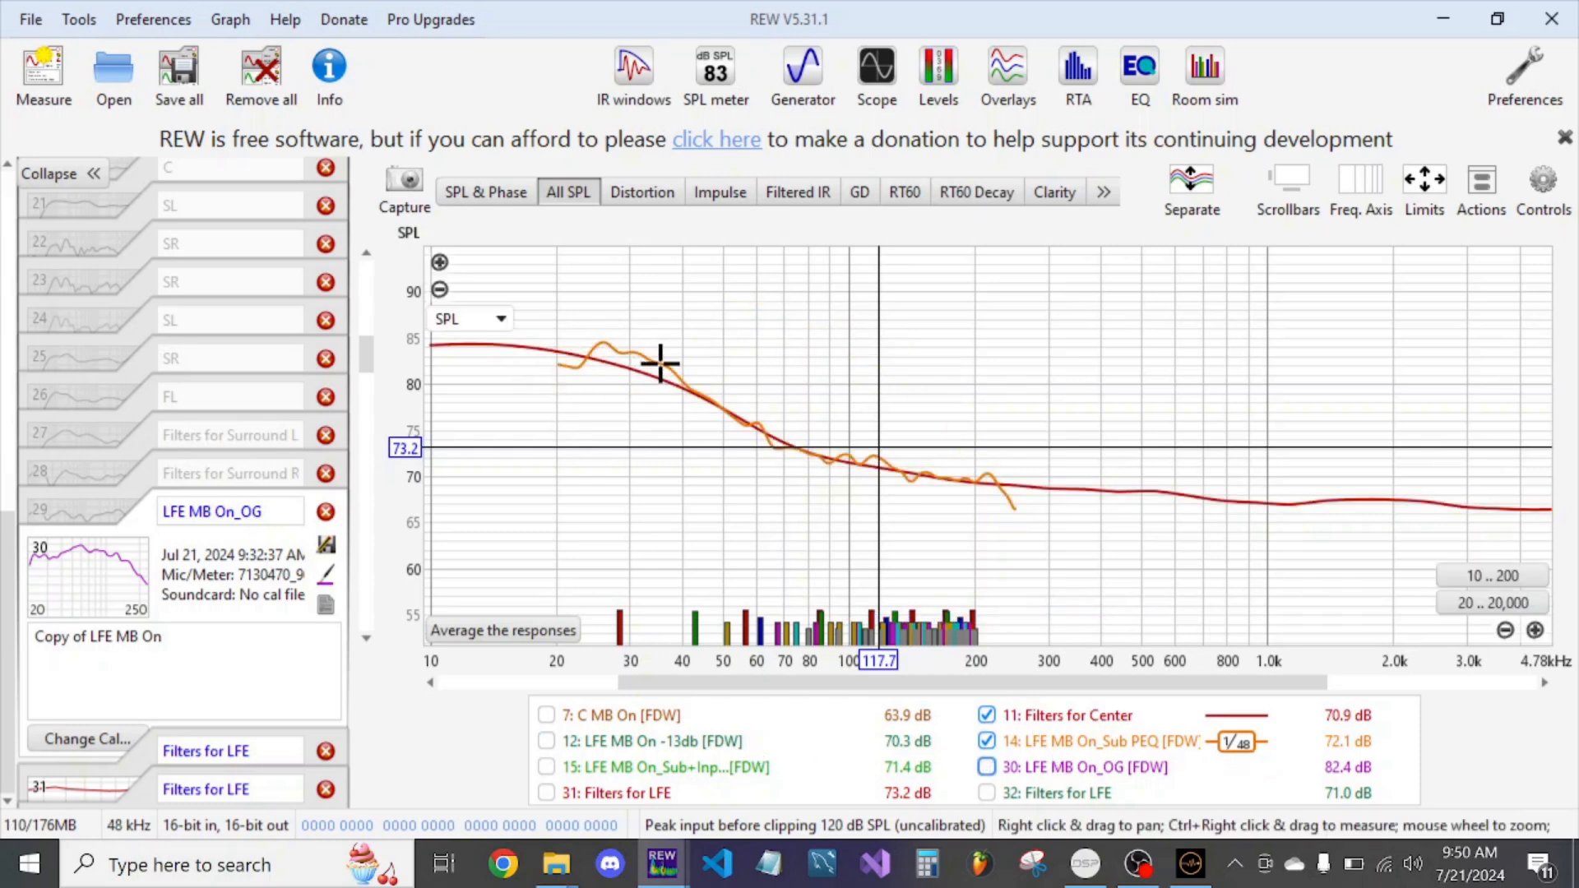
{"action": "mouse_move", "coordinate": [616, 362]}
{"action": "left_mouse_down"}
{"action": "mouse_move", "coordinate": [627, 372]}
{"action": "mouse_move", "coordinate": [633, 355]}
{"action": "left_mouse_up"}
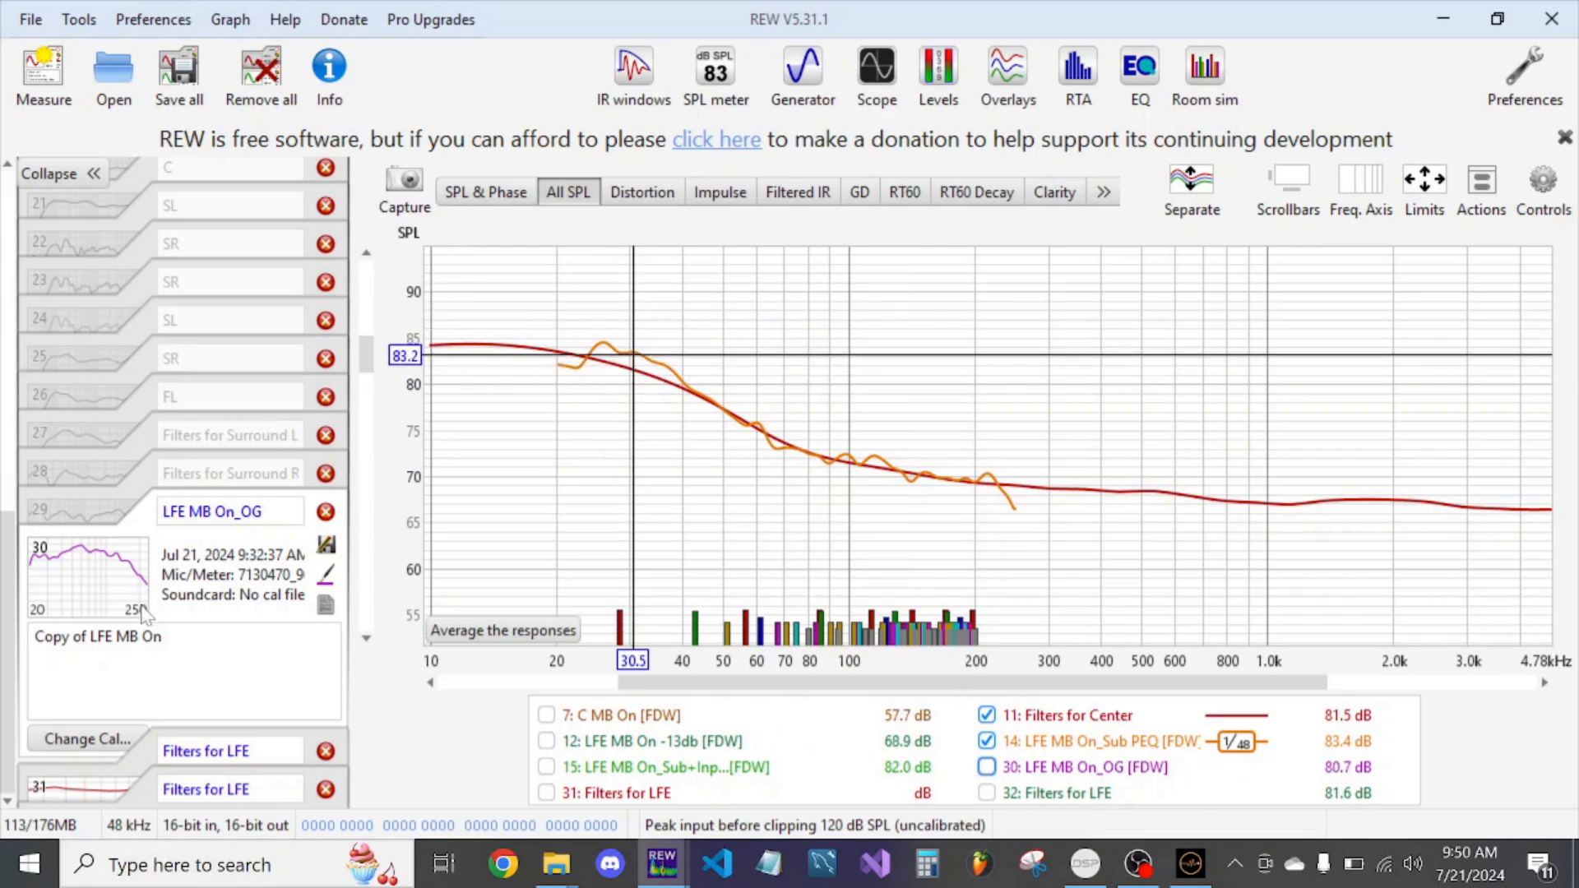
- Open the EQ window for the LFE MB On_Sub PEQ measurement, check its target settings, and match its response to the target
{"action": "scroll", "coordinate": [141, 612], "scroll_direction": "up", "scroll_amount": 5}
{"action": "left_click", "coordinate": [138, 481]}
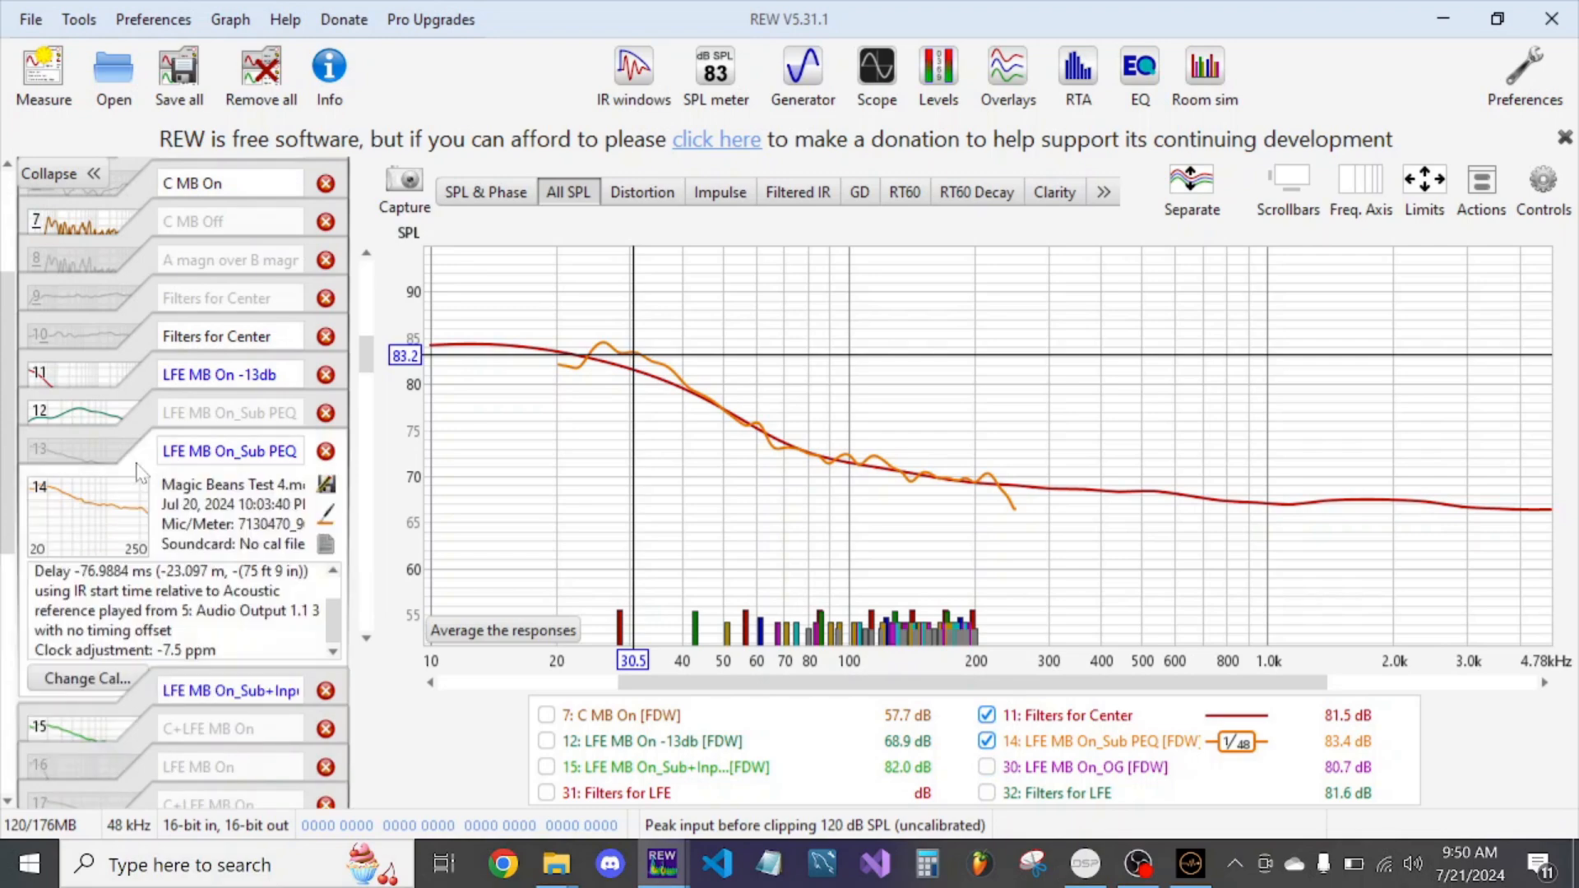
{"action": "left_click", "coordinate": [1141, 73]}
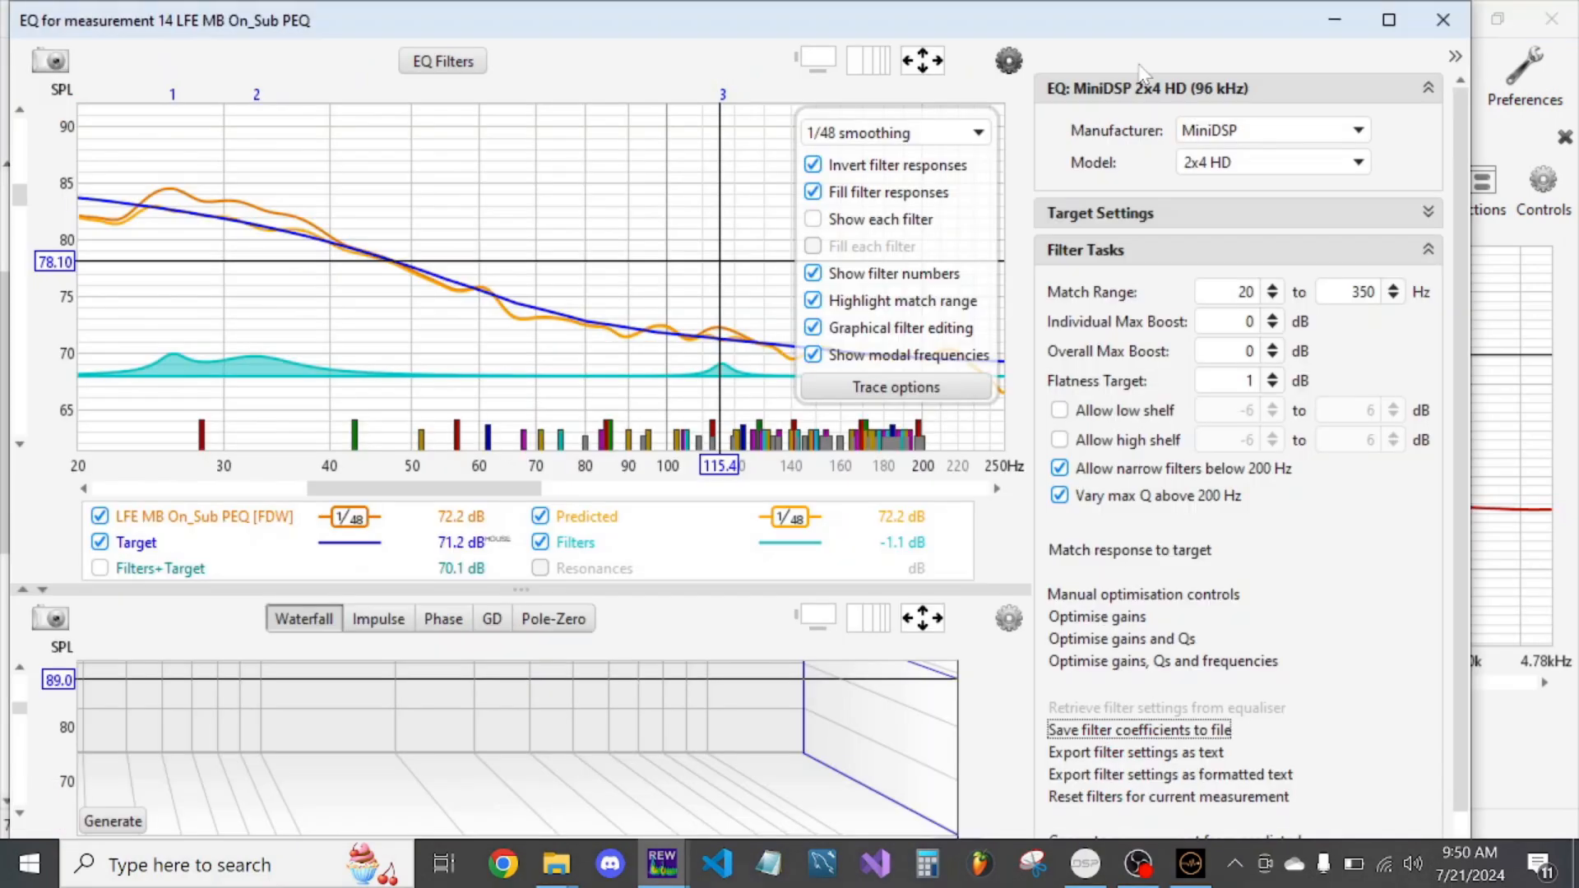
{"action": "left_click", "coordinate": [1172, 217]}
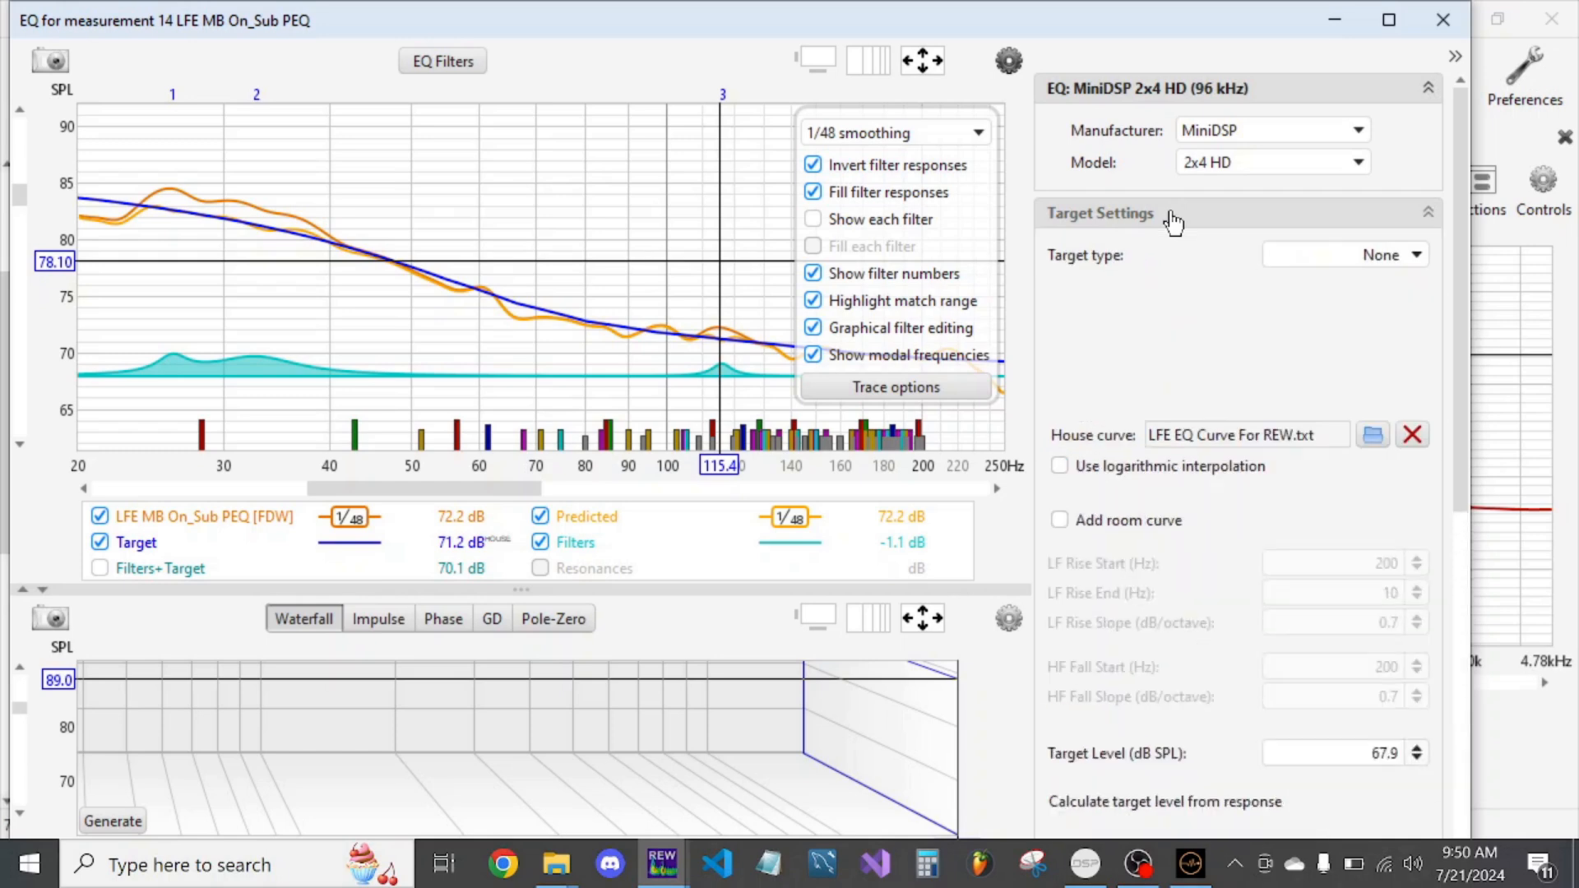
{"action": "left_click", "coordinate": [1171, 215]}
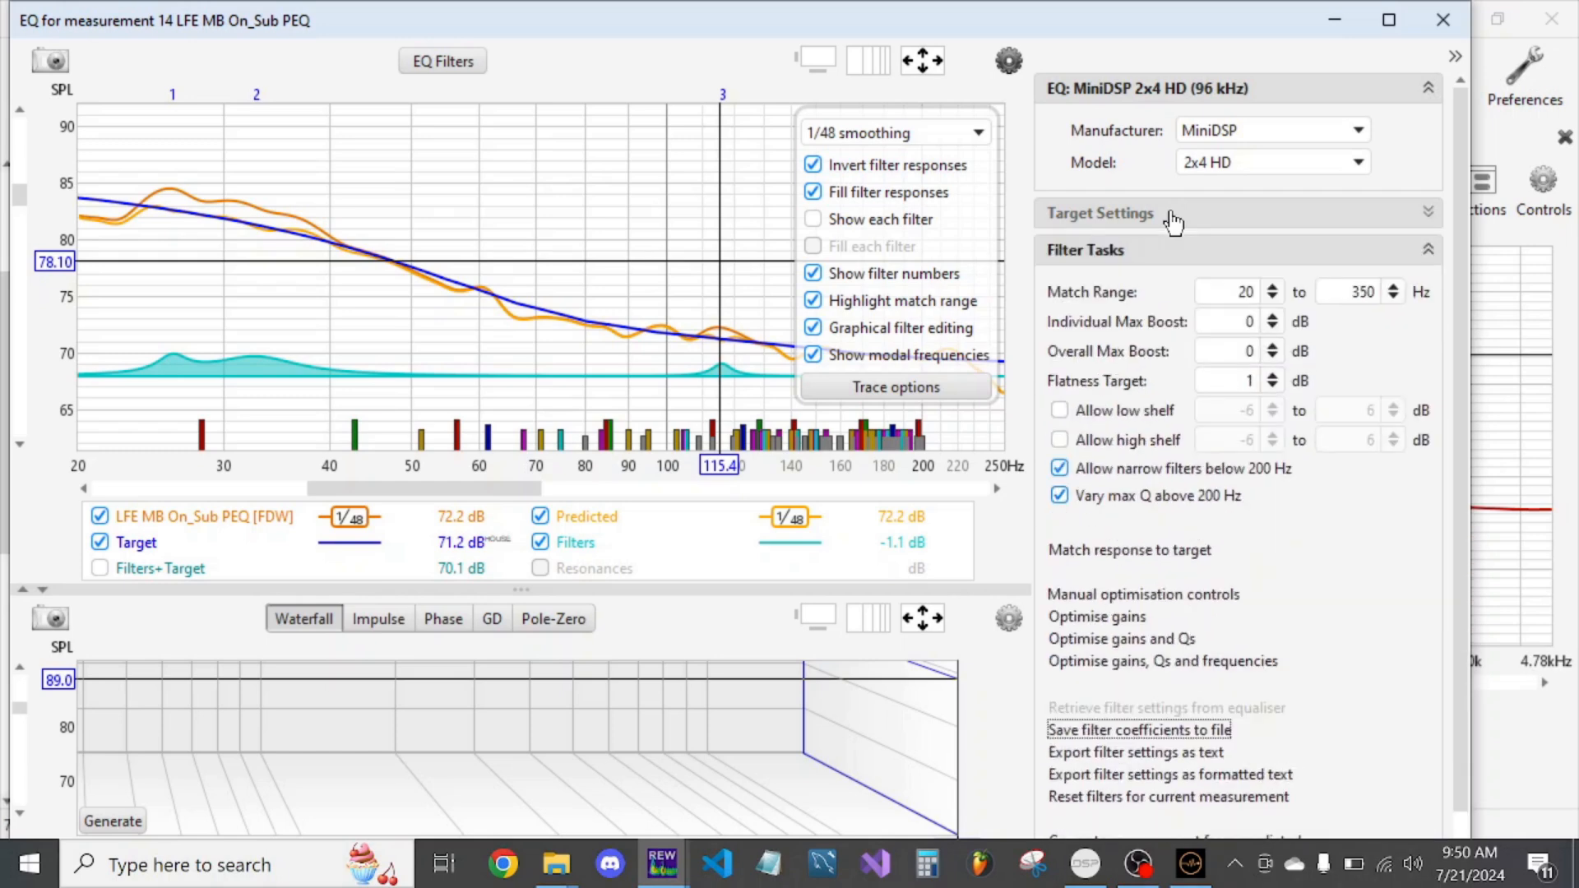
{"action": "left_click", "coordinate": [1171, 551]}
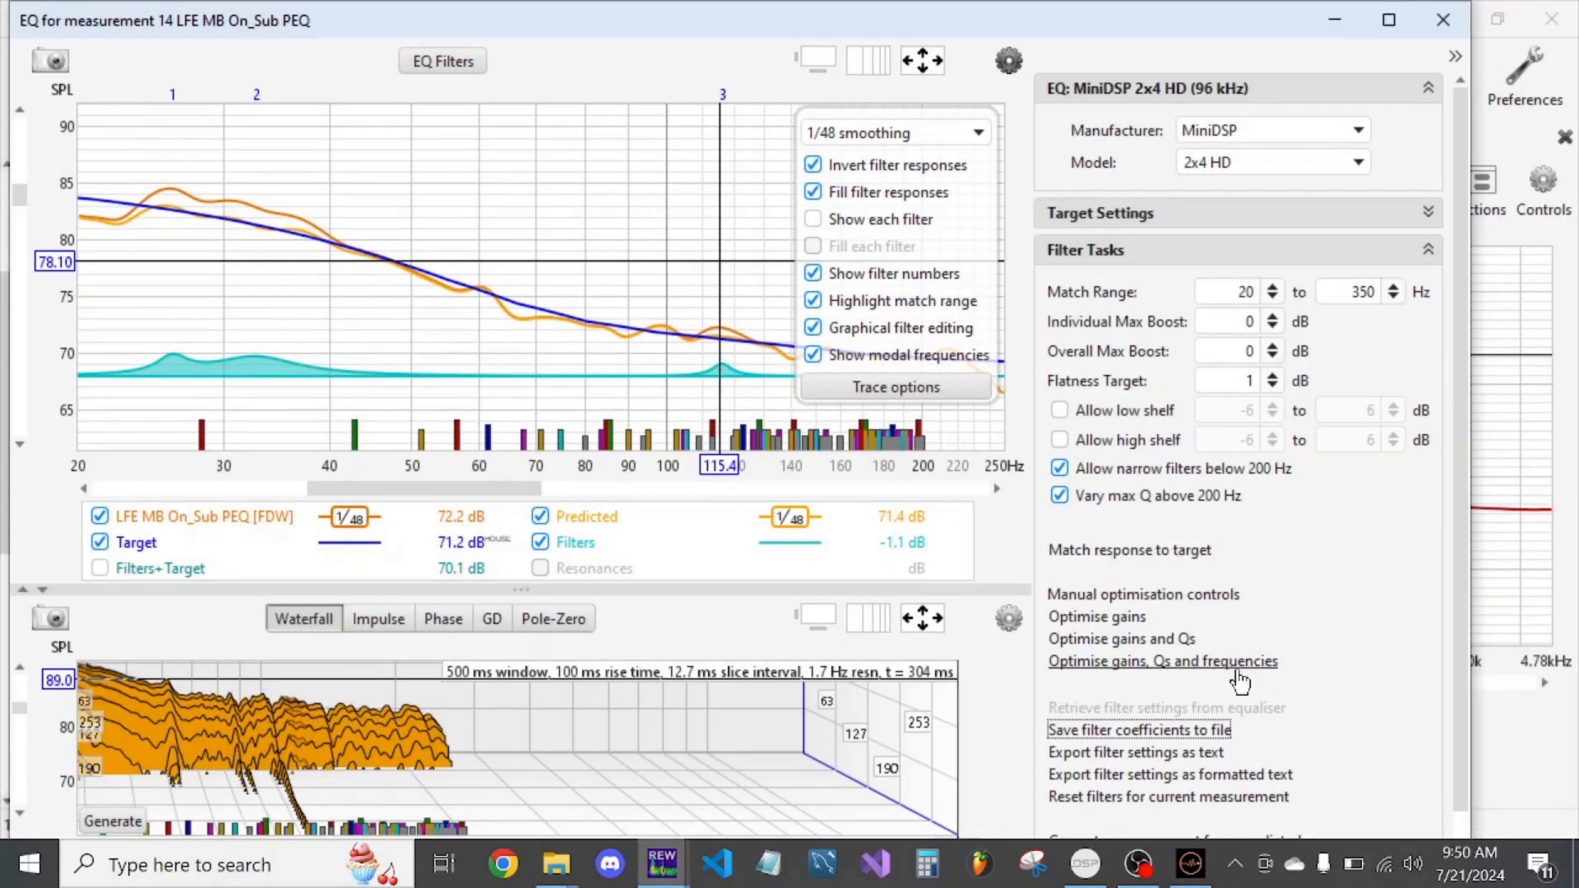
- Switch to the MiniDSP app, open Input 1's parametric EQ and check the biquads files available in New Folder without loading one
{"action": "left_click", "coordinate": [1079, 863]}
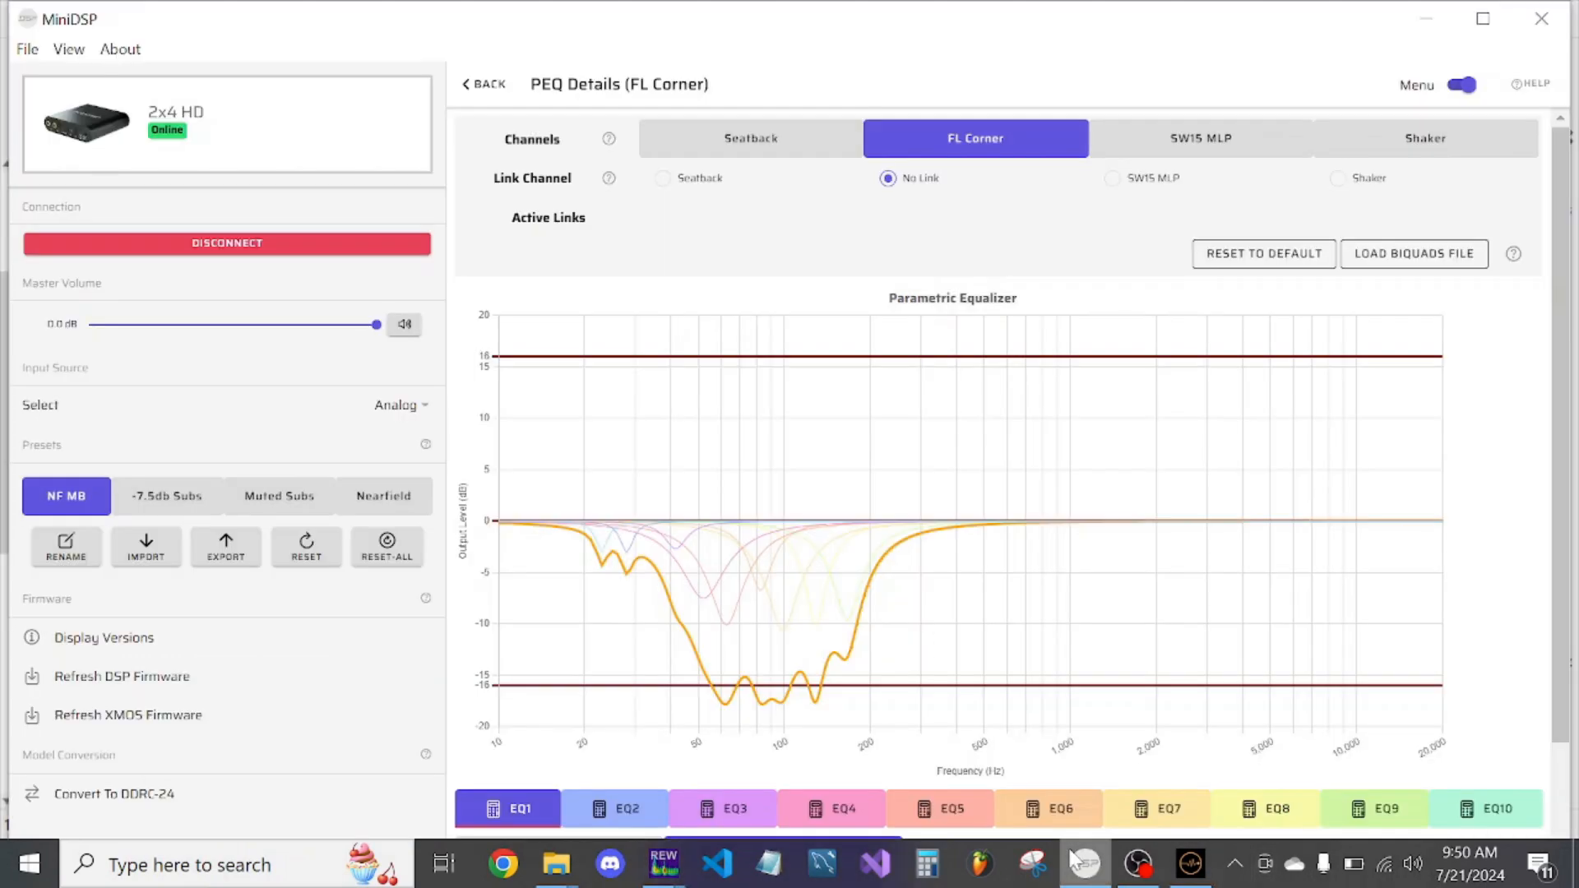
{"action": "left_click", "coordinate": [485, 83]}
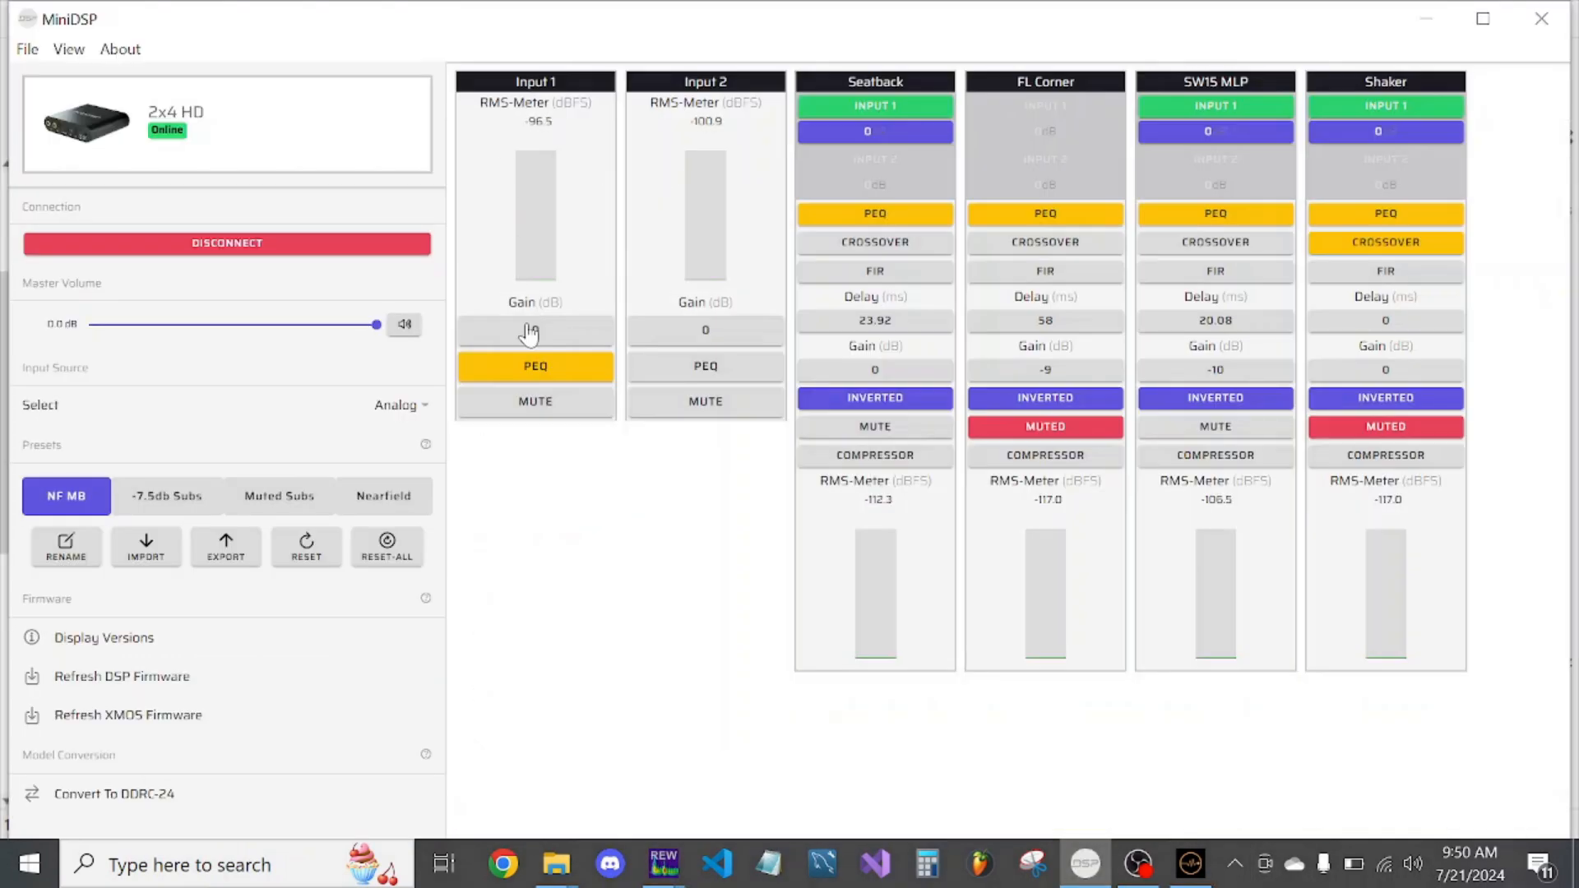
{"action": "left_click", "coordinate": [544, 370]}
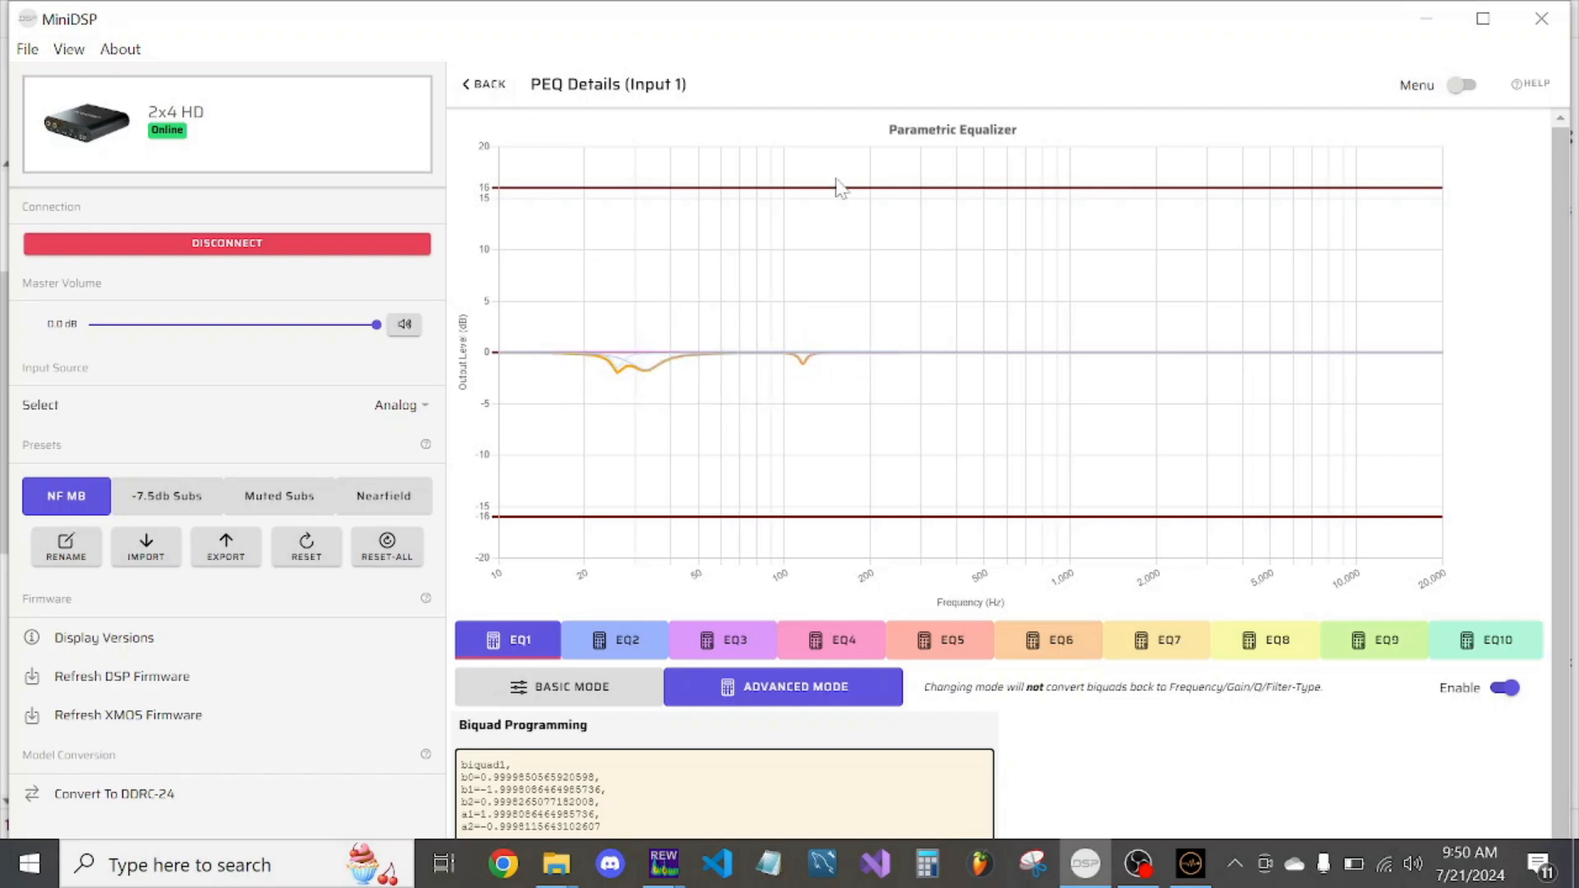
{"action": "left_click", "coordinate": [1461, 84]}
{"action": "left_click", "coordinate": [1369, 247]}
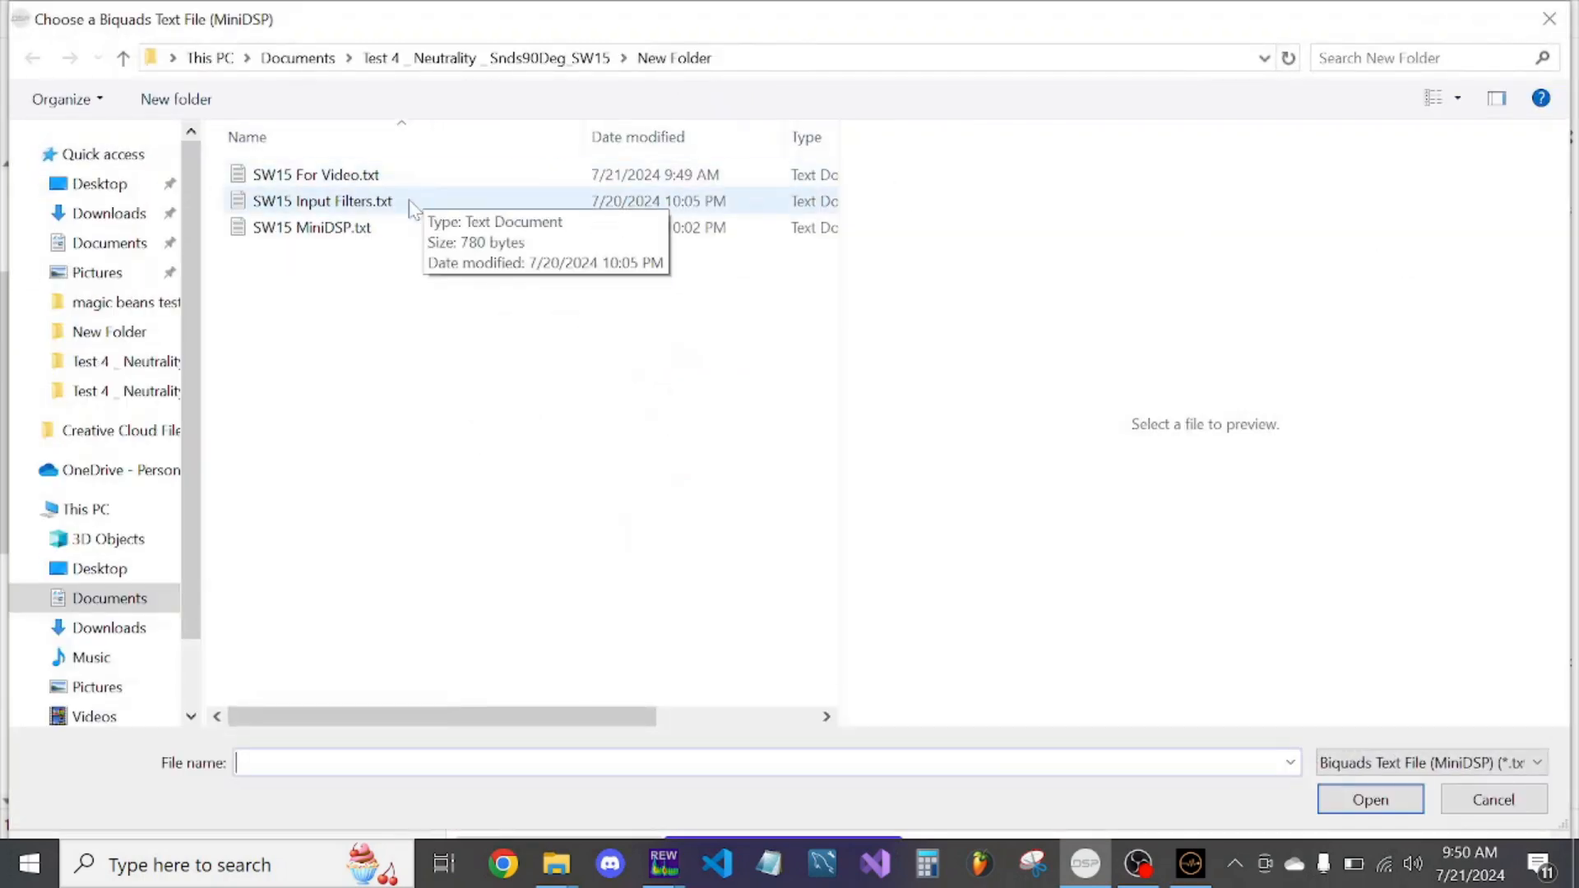
{"action": "left_click", "coordinate": [1549, 18]}
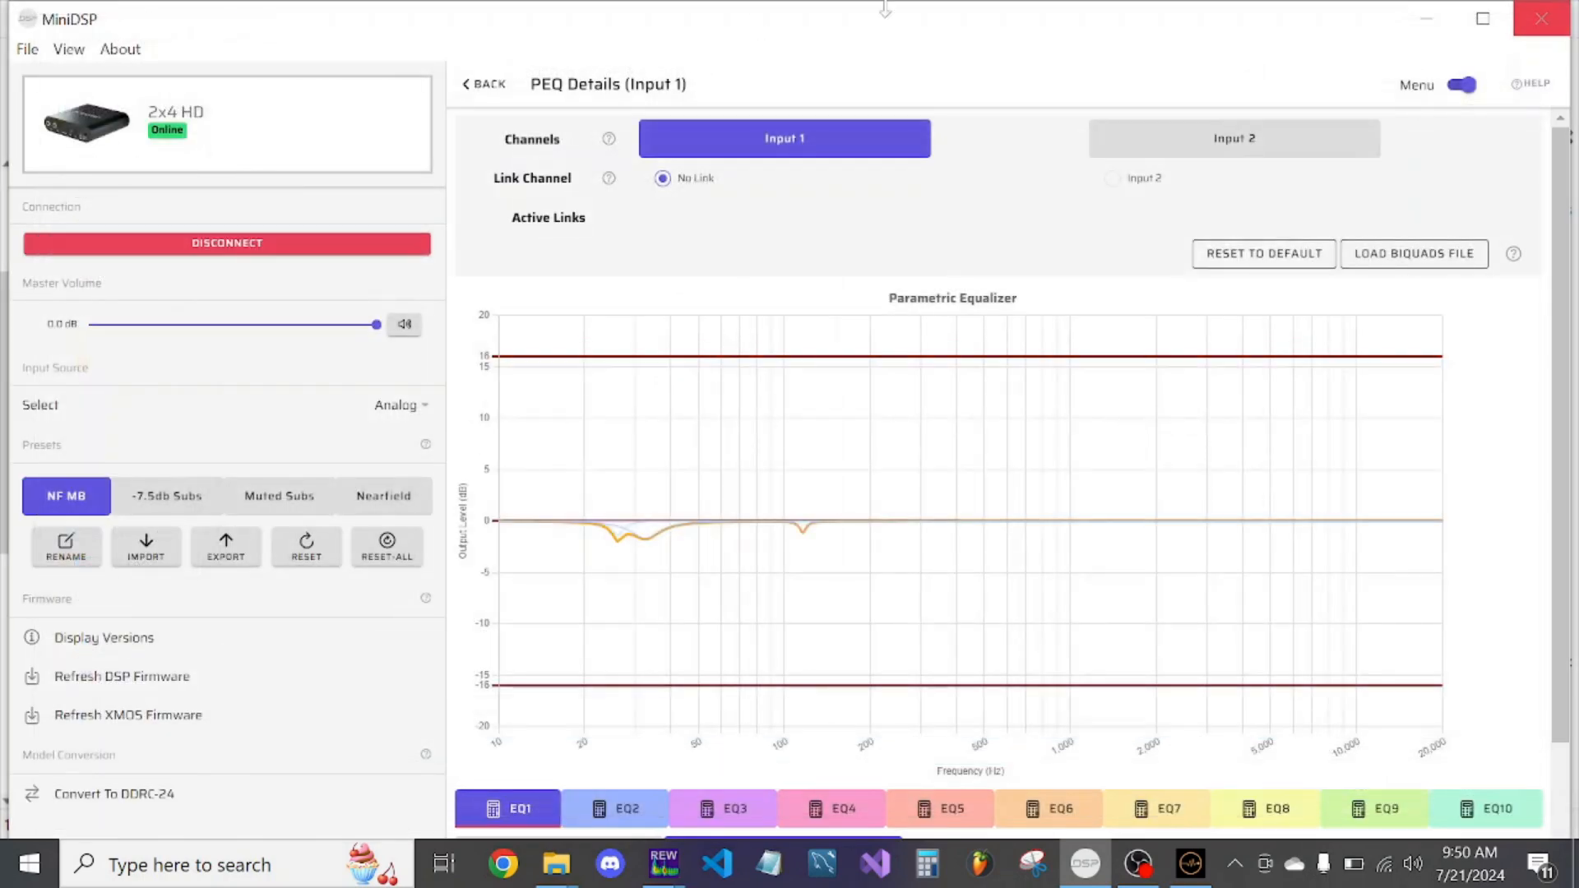
- Switch to REW and show the LFE MB On_Sub+Input PEQ trace, comparing it with LFE MB On_Sub PEQ before hiding the latter
{"action": "mouse_move", "coordinate": [664, 863]}
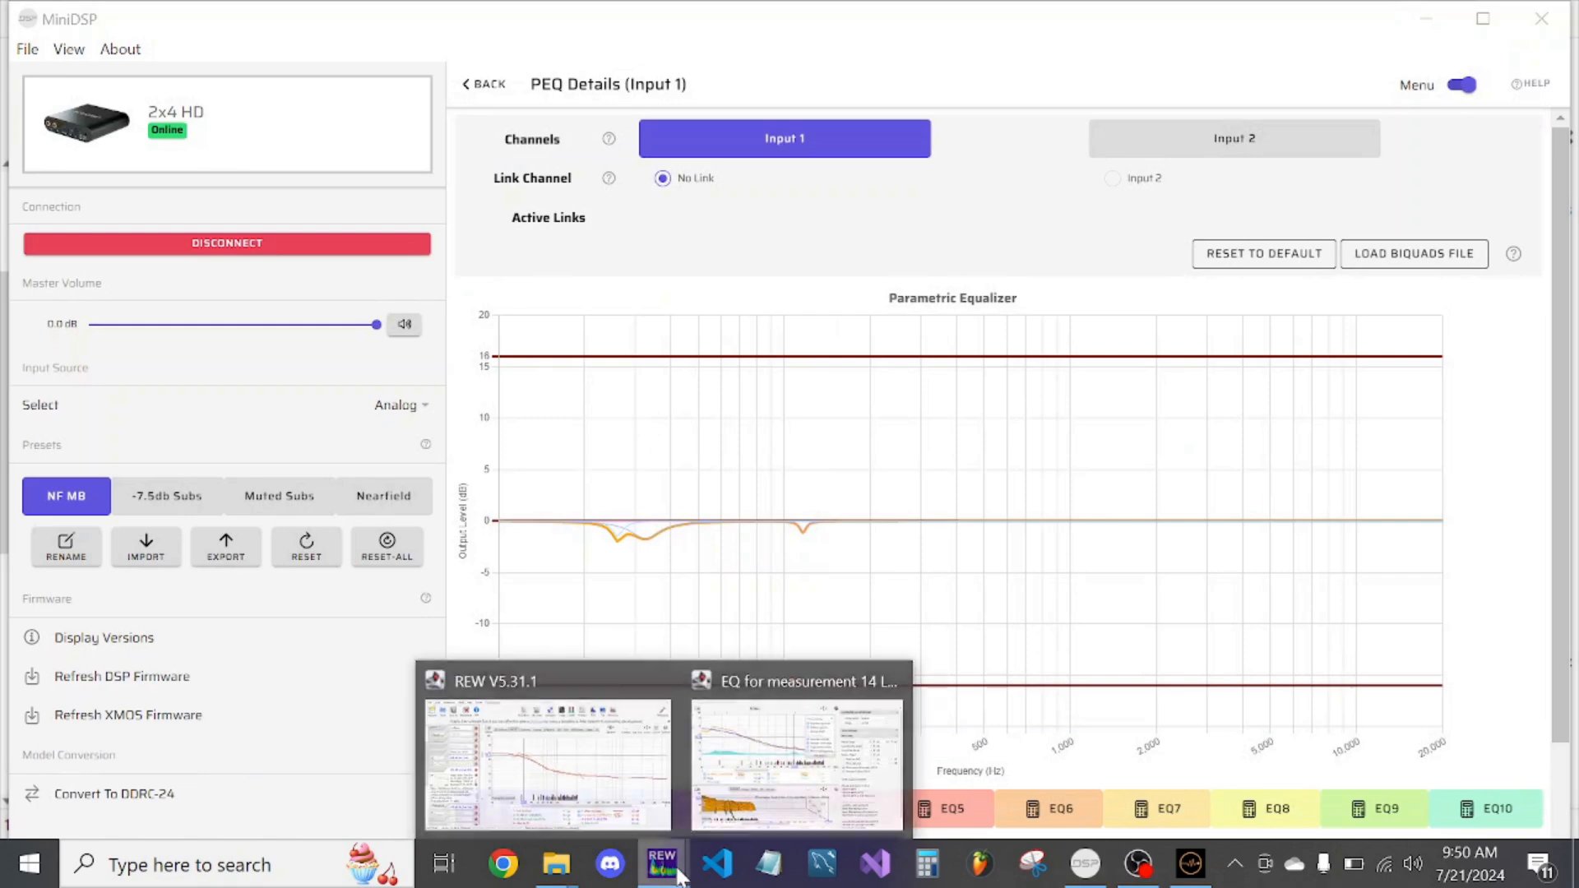
{"action": "left_click", "coordinate": [623, 761]}
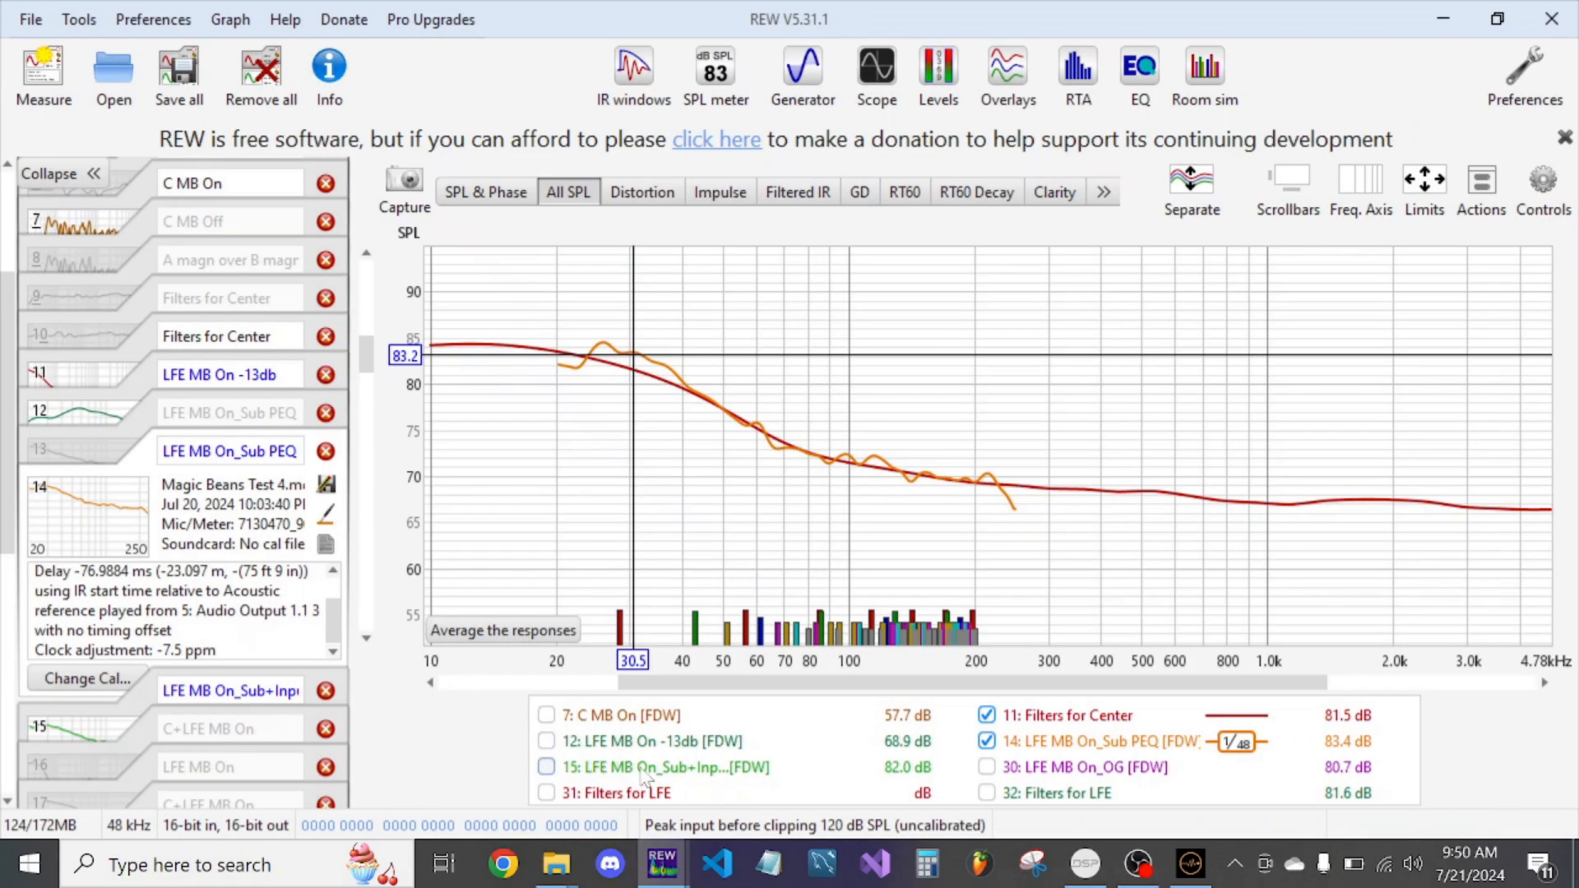
{"action": "left_click", "coordinate": [546, 766]}
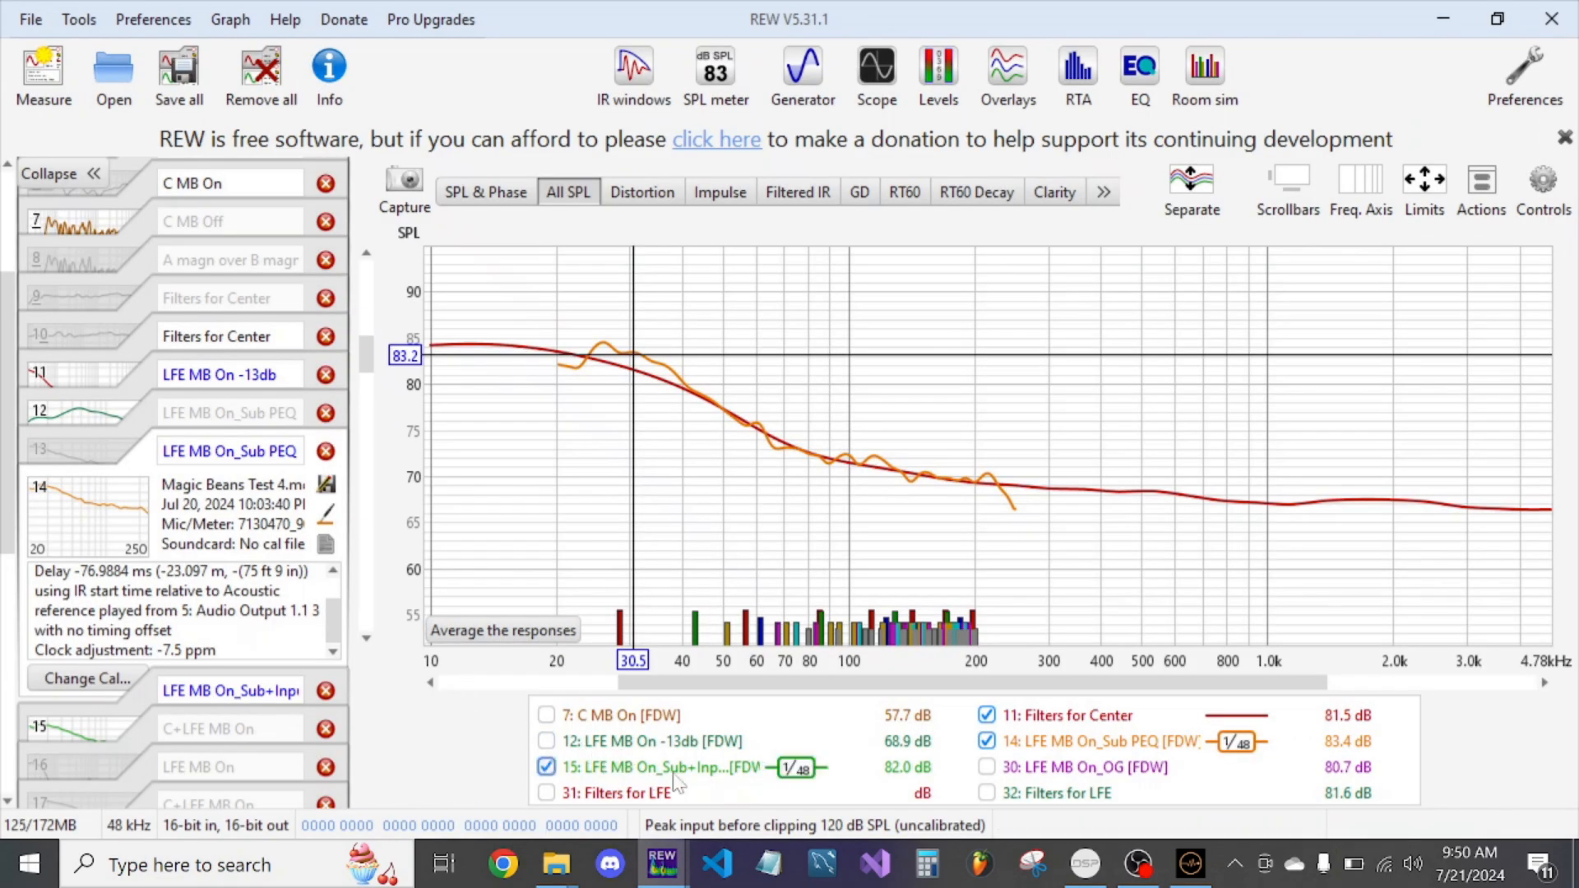
{"action": "left_click", "coordinate": [1038, 748]}
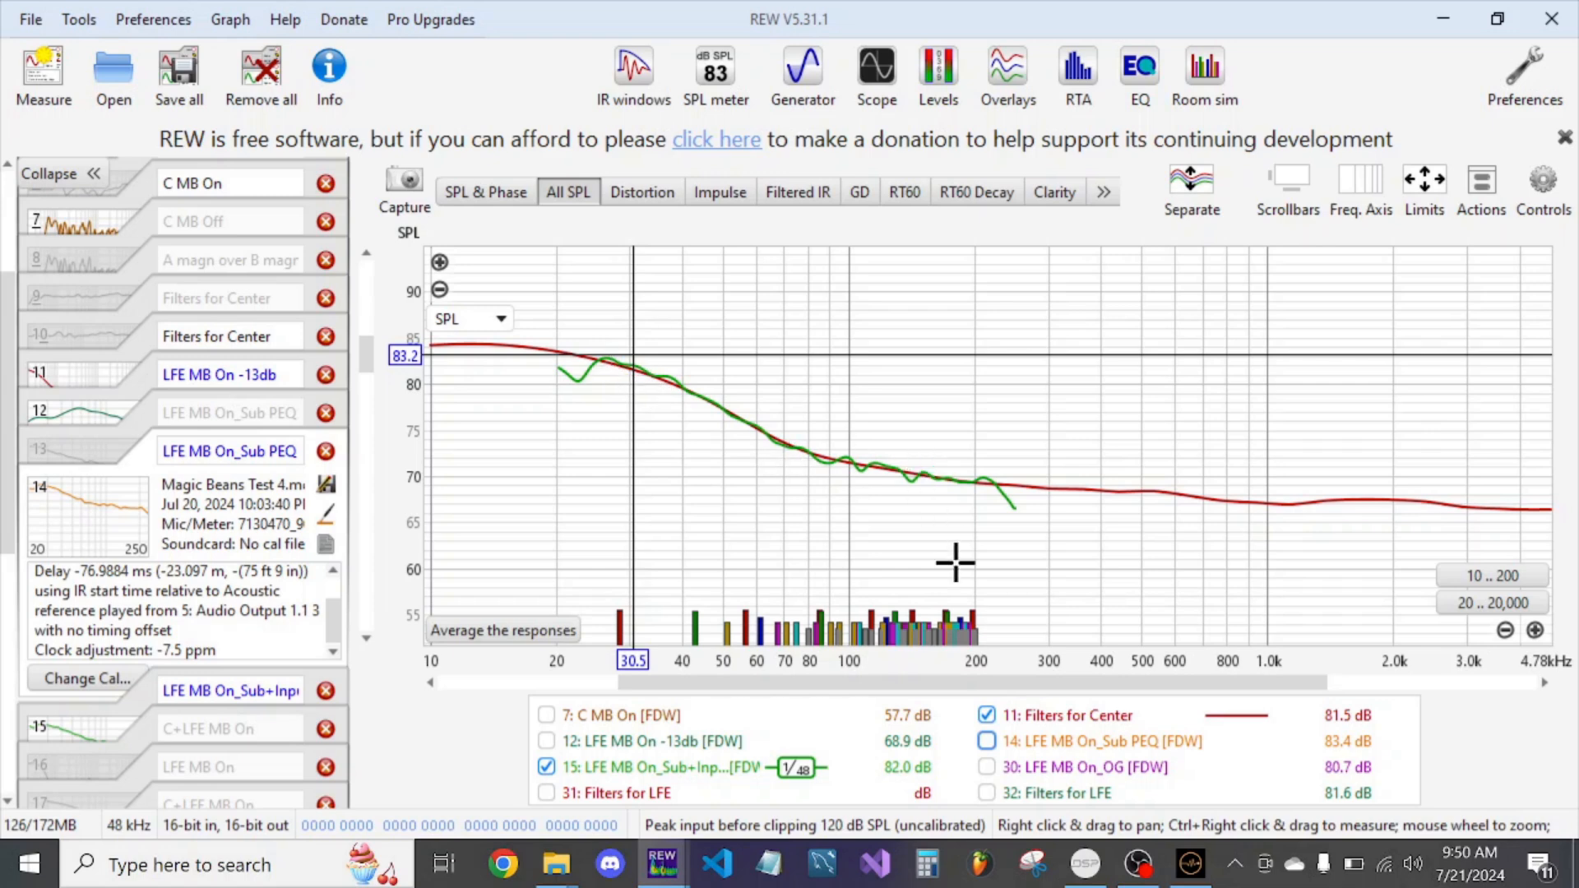
{"action": "left_click", "coordinate": [986, 741]}
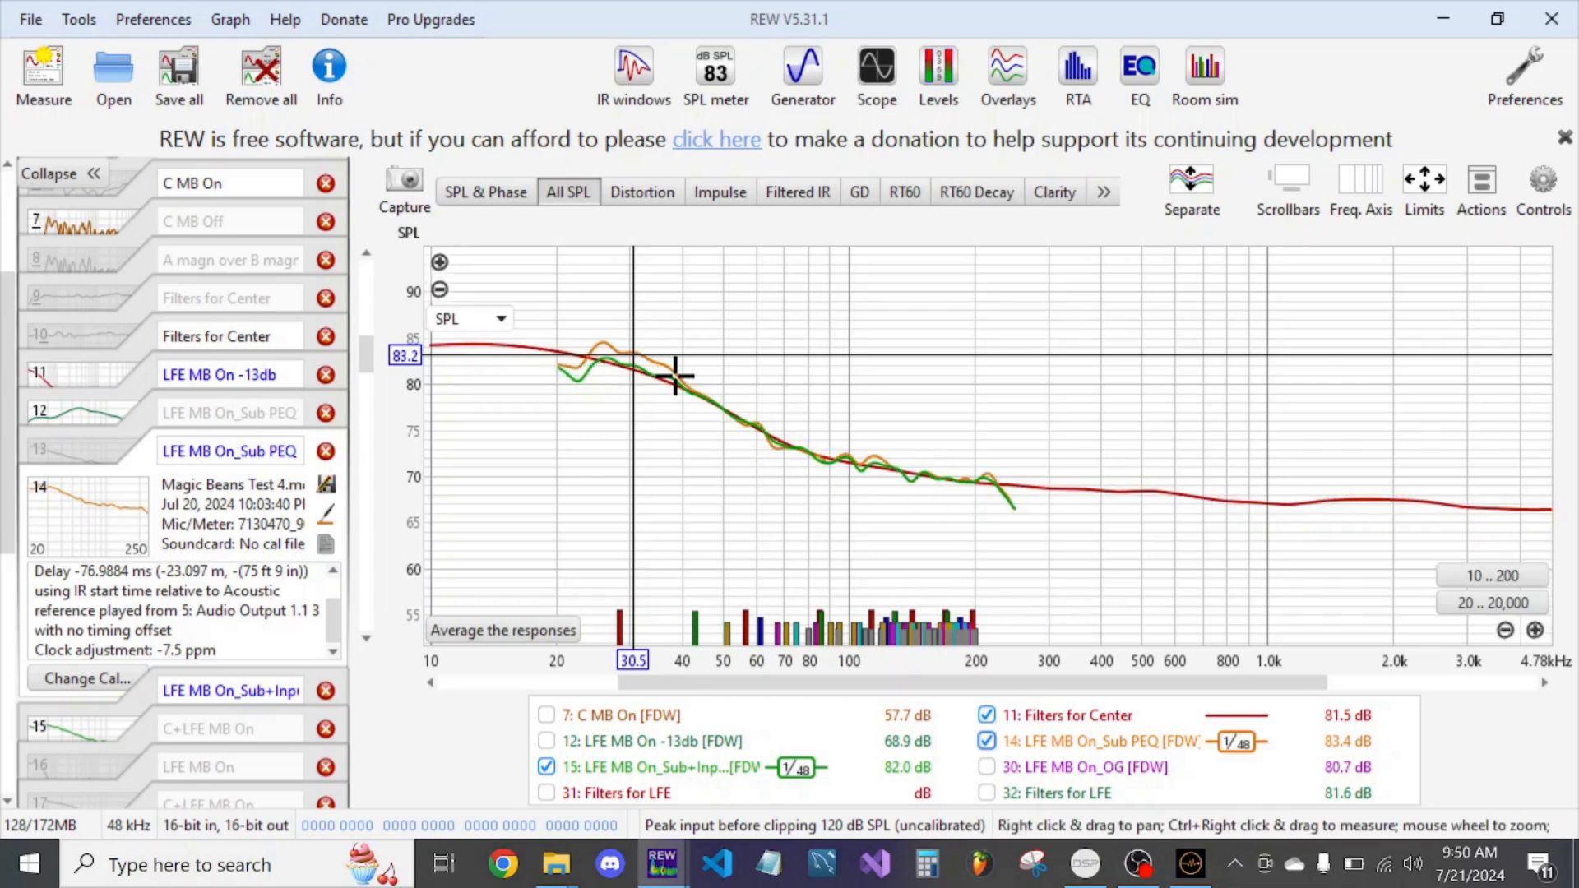
{"action": "left_click", "coordinate": [1061, 750]}
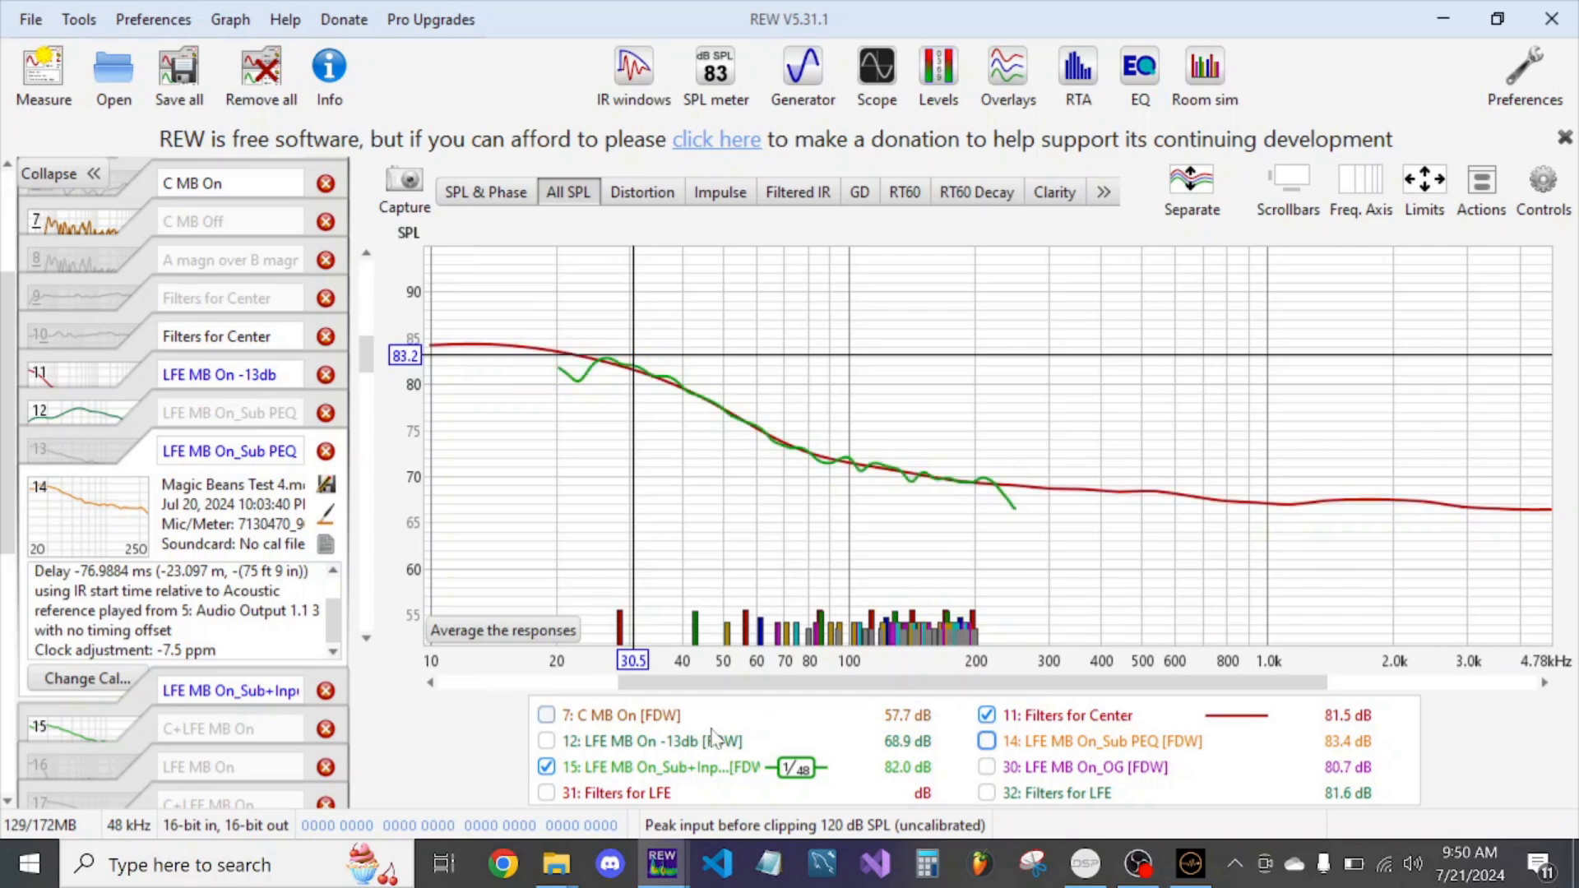
- Briefly compare the LFE MB On_OG trace with the corrected response, hide it, and overlay the C MB On trace
{"action": "left_click", "coordinate": [546, 741]}
{"action": "left_click", "coordinate": [664, 744]}
{"action": "left_click", "coordinate": [986, 766]}
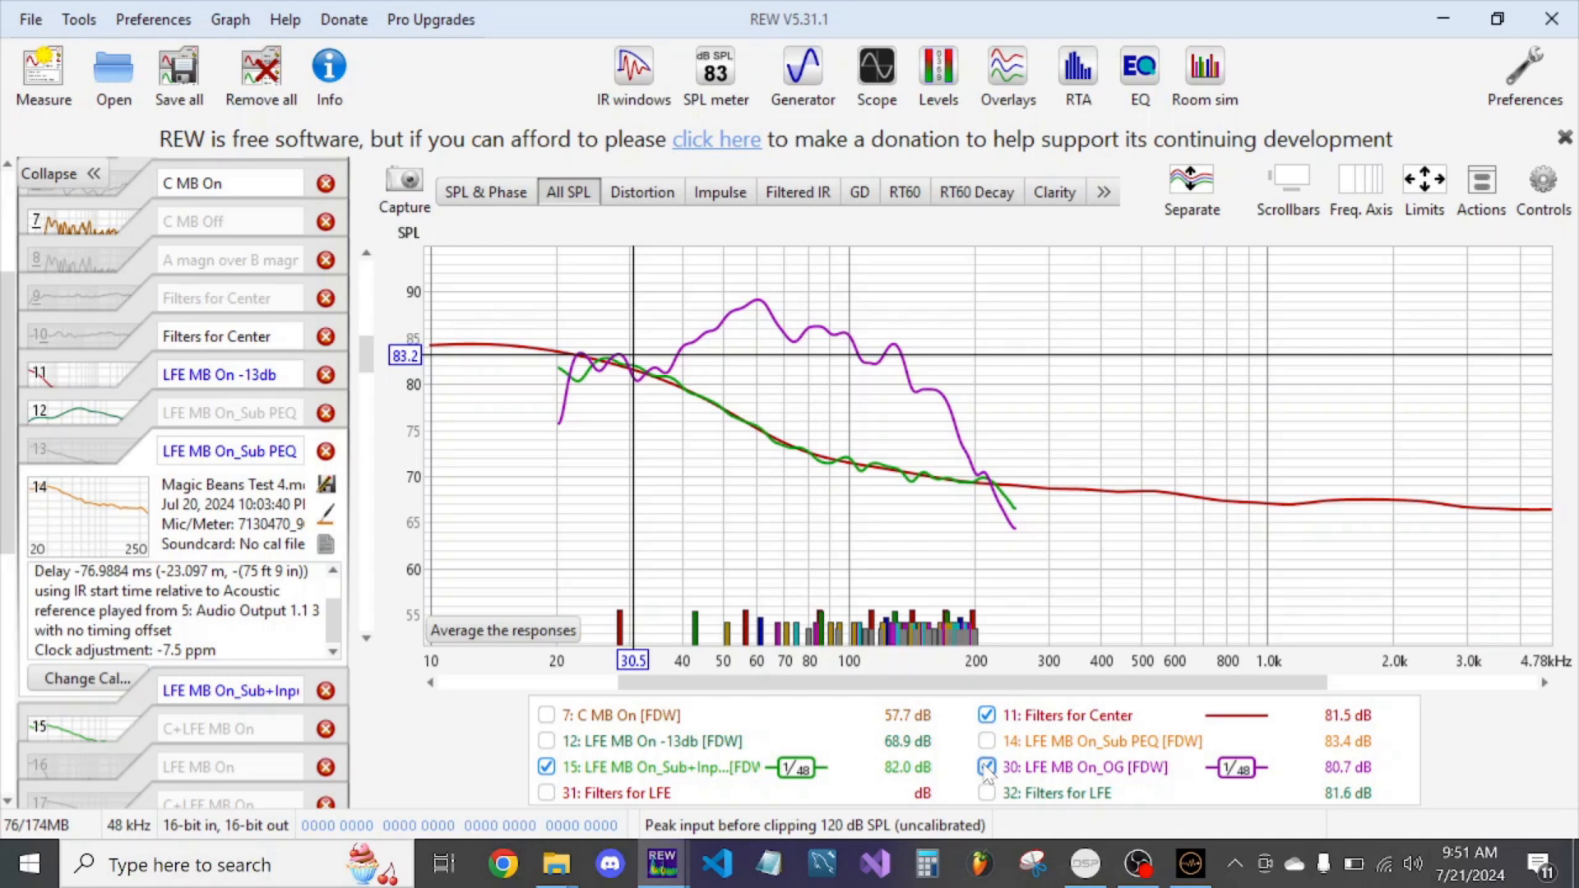
{"action": "left_click", "coordinate": [987, 768]}
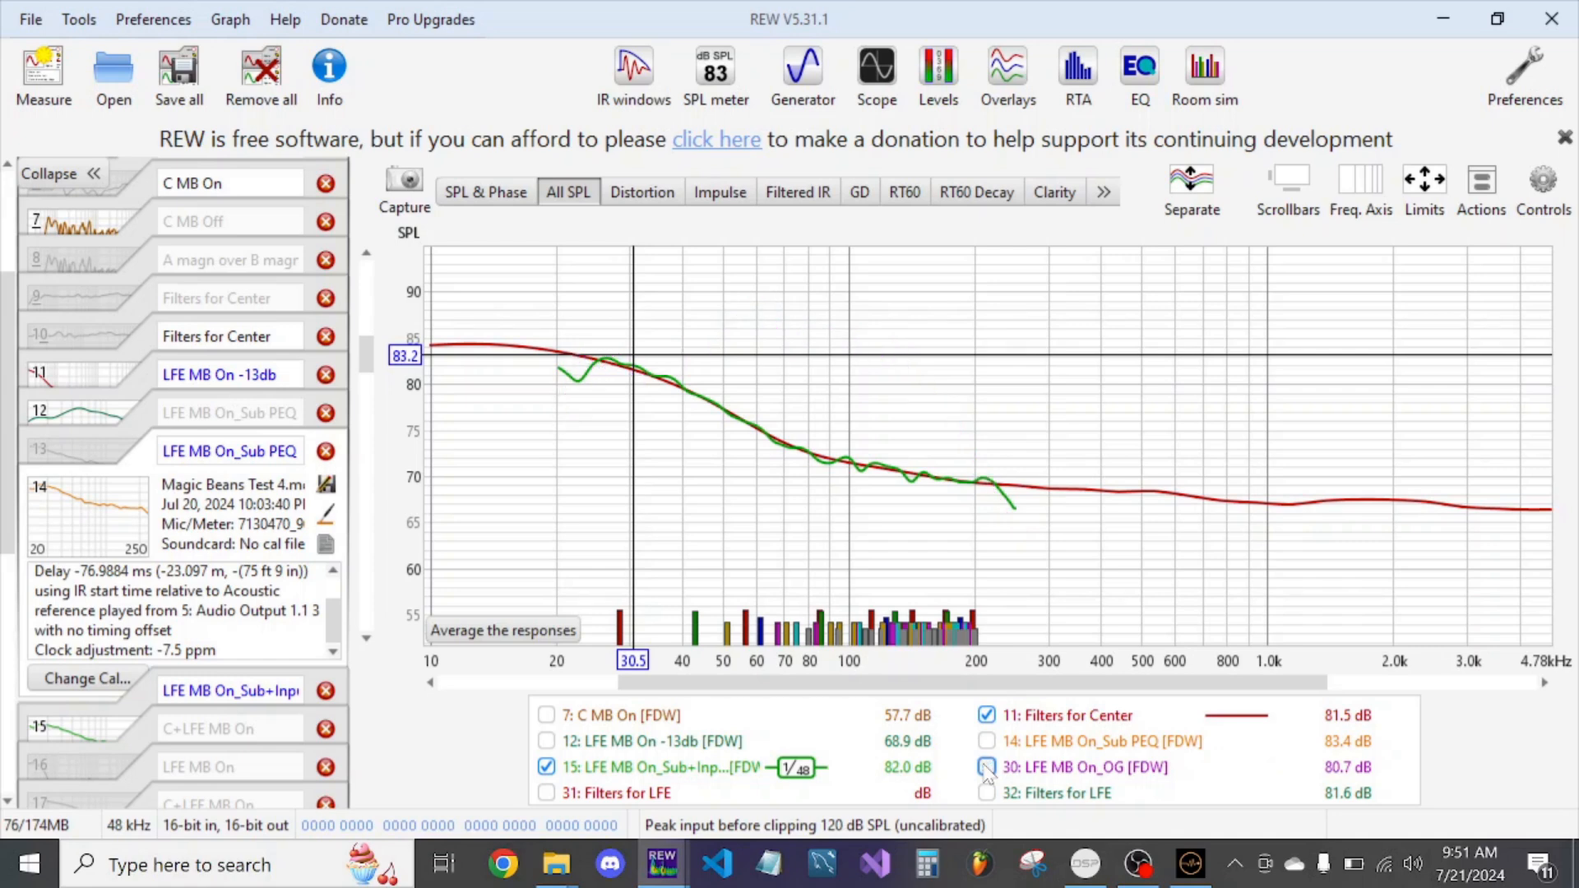
{"action": "right_click", "coordinate": [627, 724]}
{"action": "left_click", "coordinate": [600, 722]}
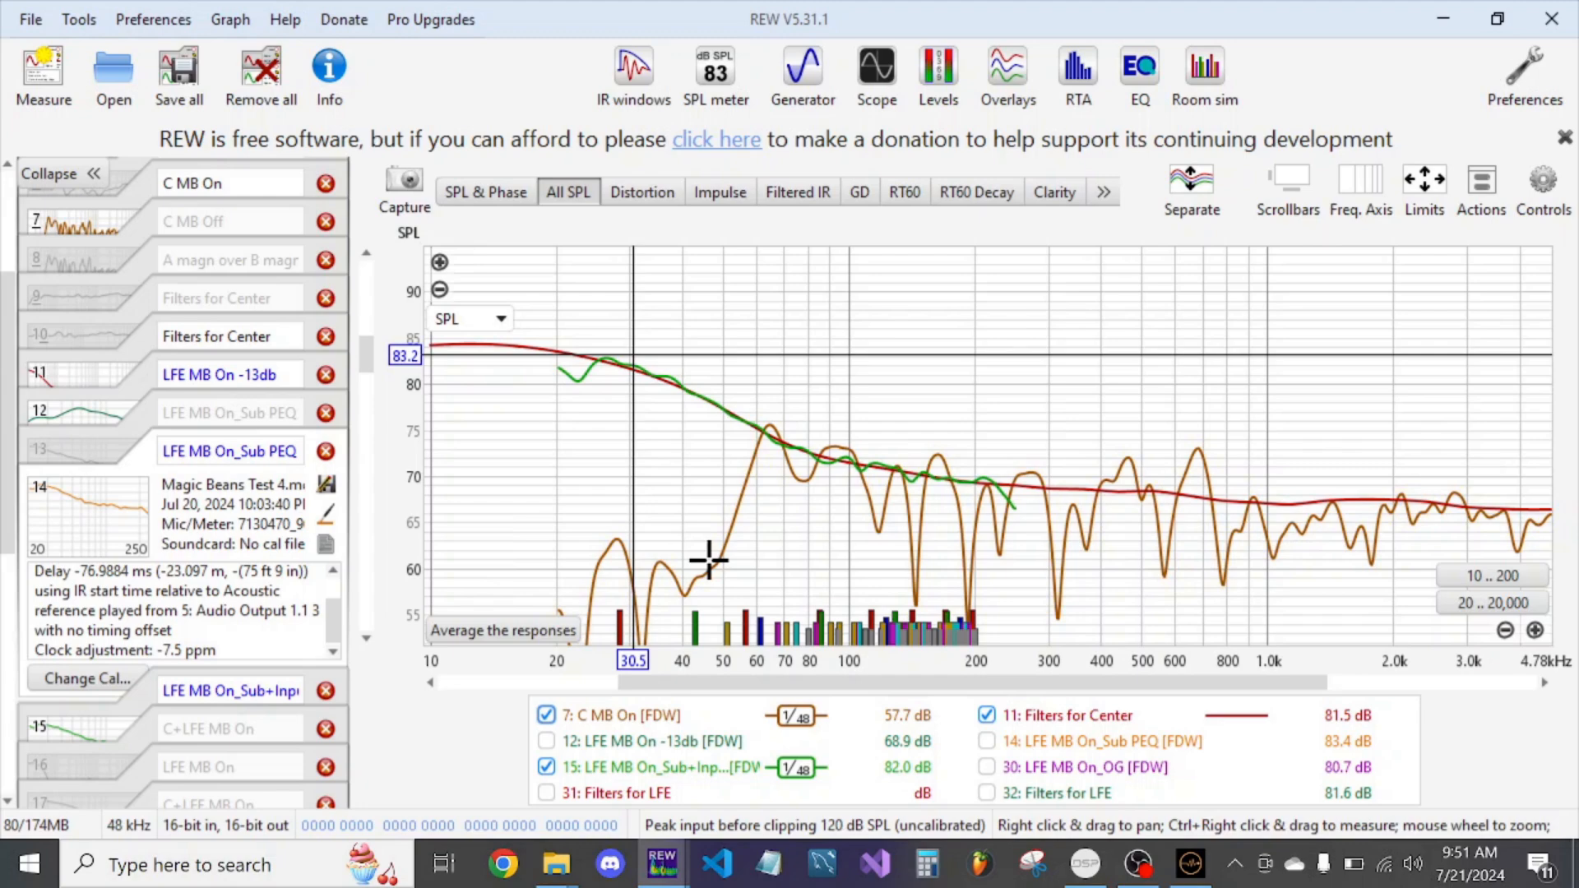
{"action": "left_click", "coordinate": [1136, 862]}
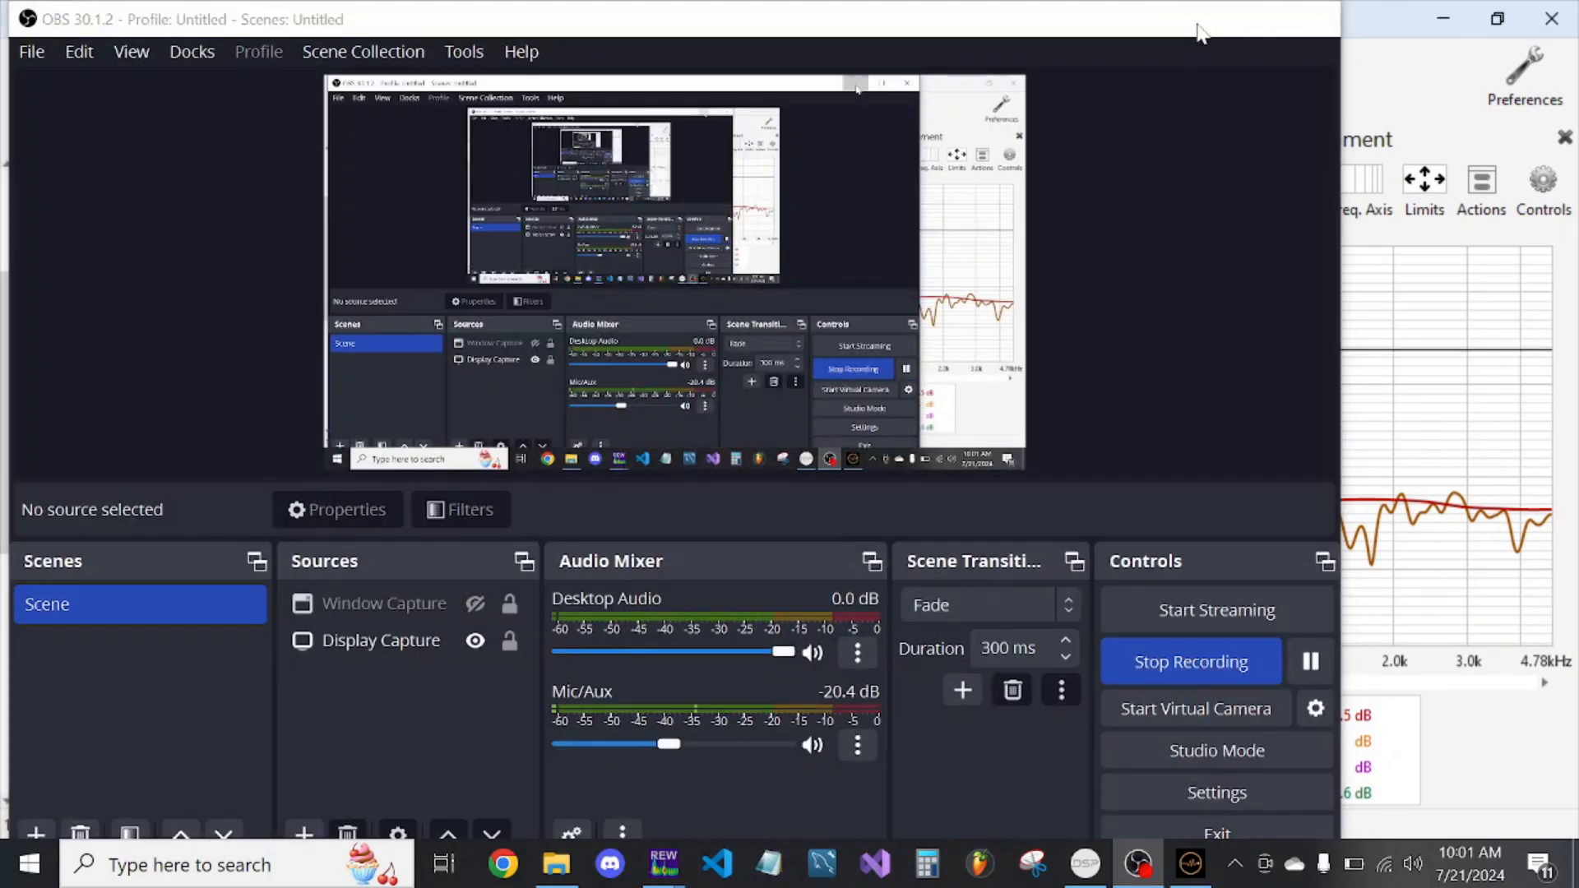
{"action": "left_click", "coordinate": [1198, 27]}
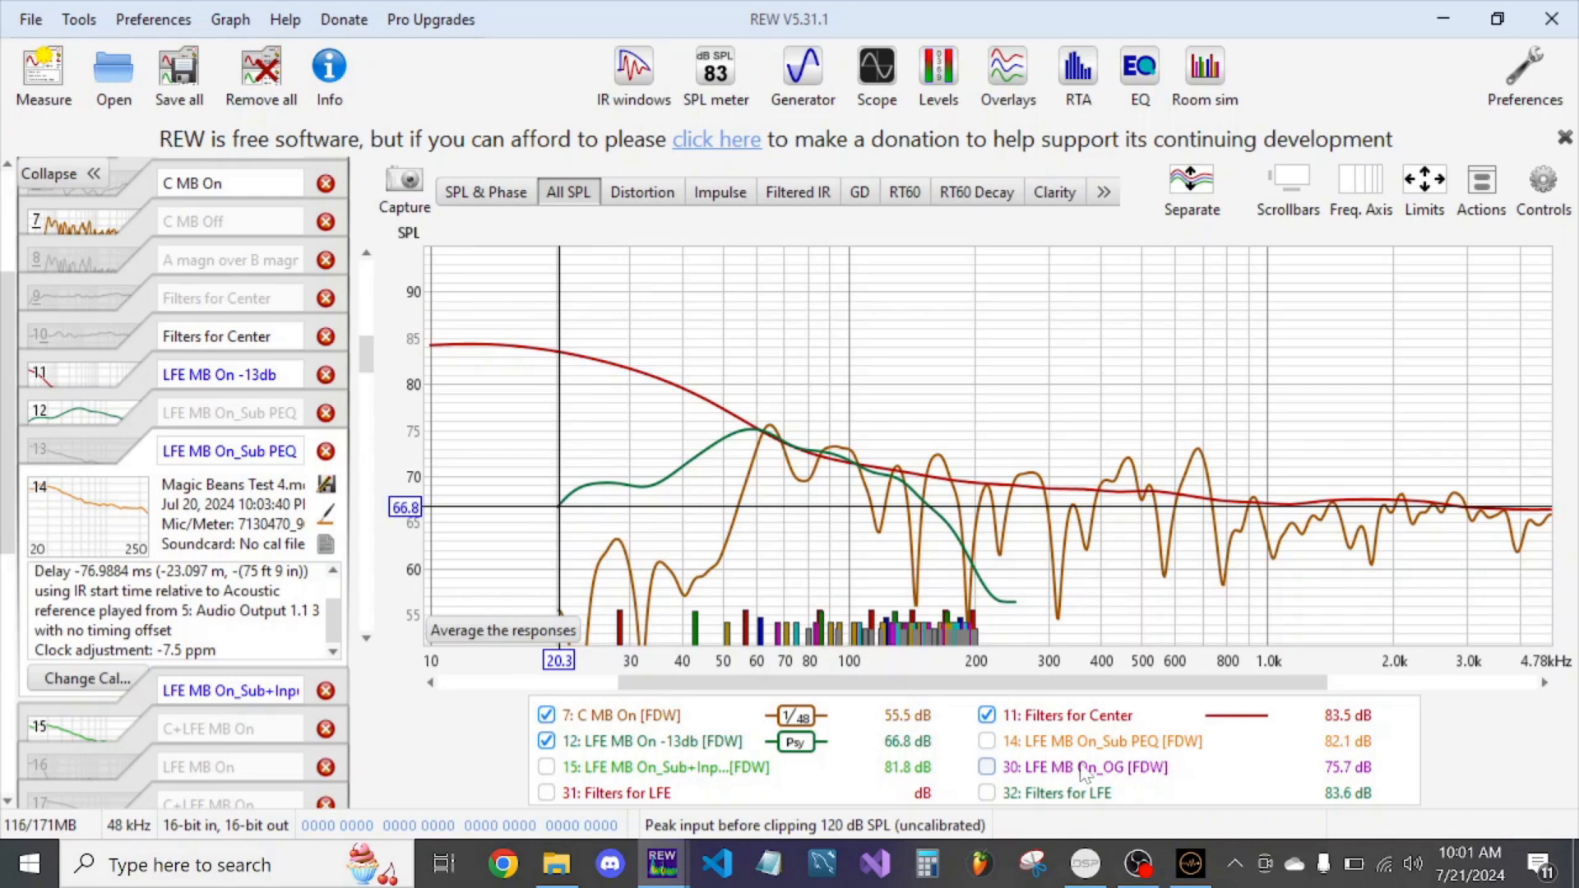
- Compare LFE MB On_OG with the LFE MB On -13db trace, hide it, and place the graph cursor at about 90 Hz
{"action": "left_click", "coordinate": [986, 766]}
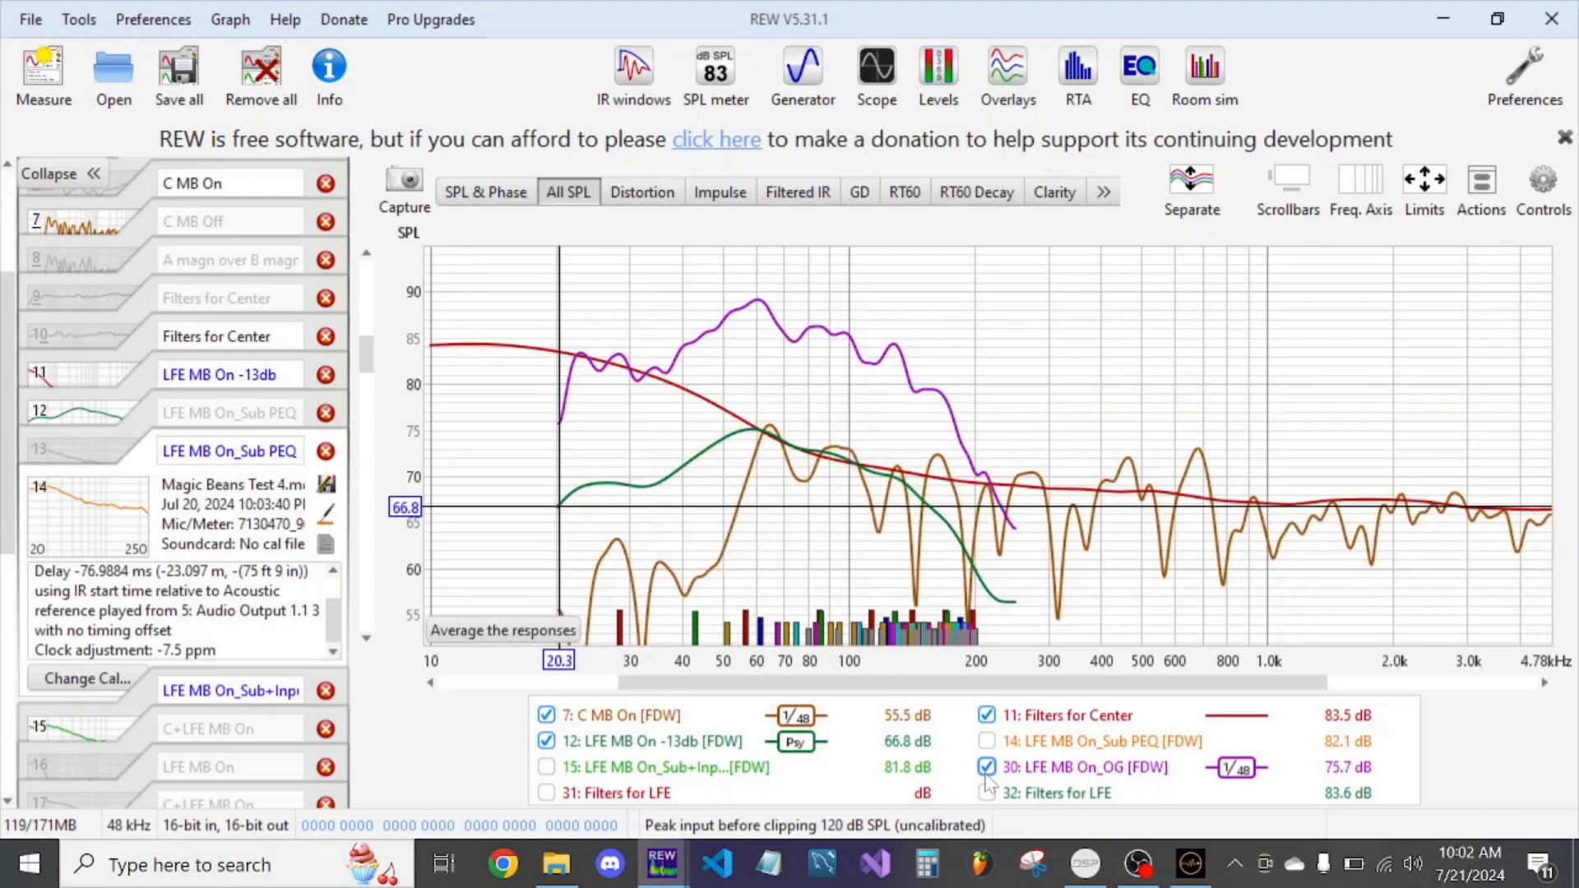
{"action": "left_click", "coordinate": [1042, 769]}
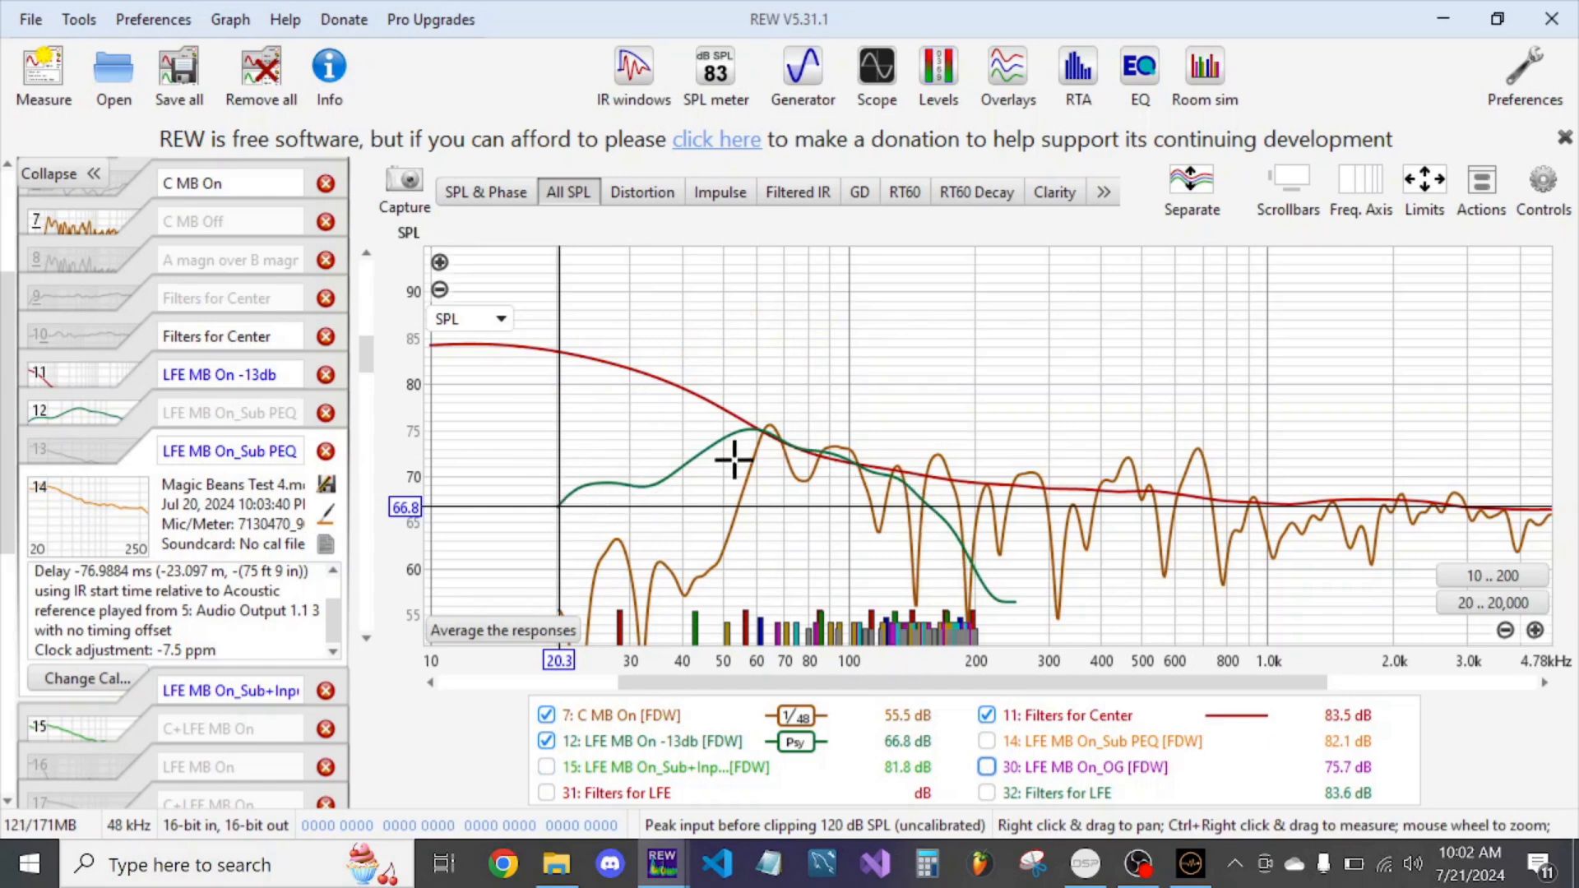
{"action": "left_click_drag", "start_coordinate": [729, 452], "coordinate": [830, 494]}
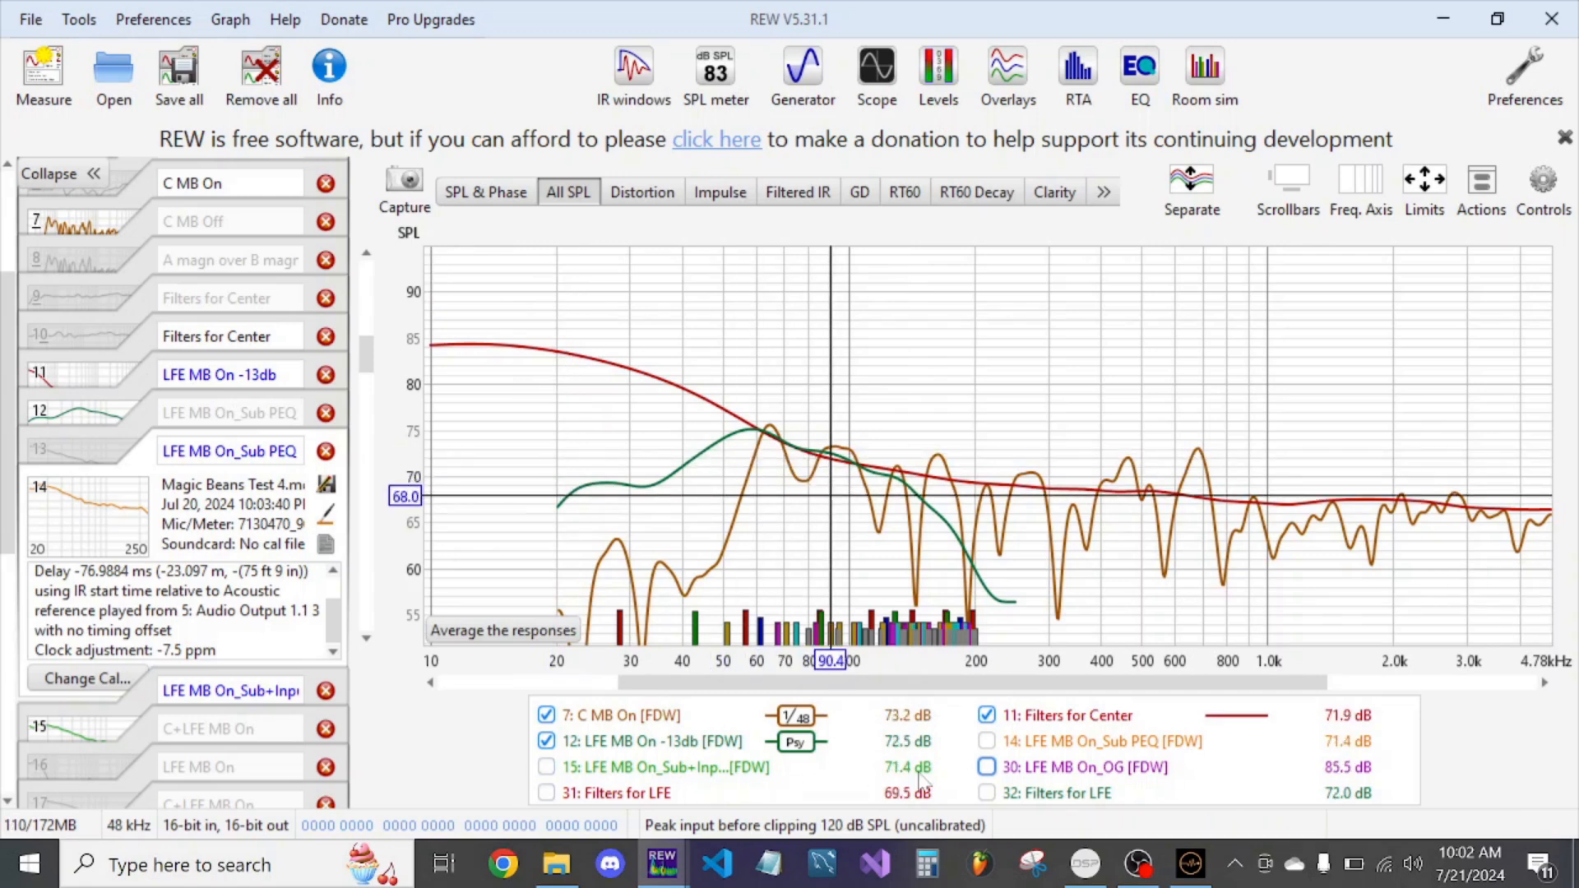
- Show the LFE MB On_Sub+Input PEQ trace and add a -13 dB SPL offset to that measurement's data
{"action": "left_click", "coordinate": [546, 767]}
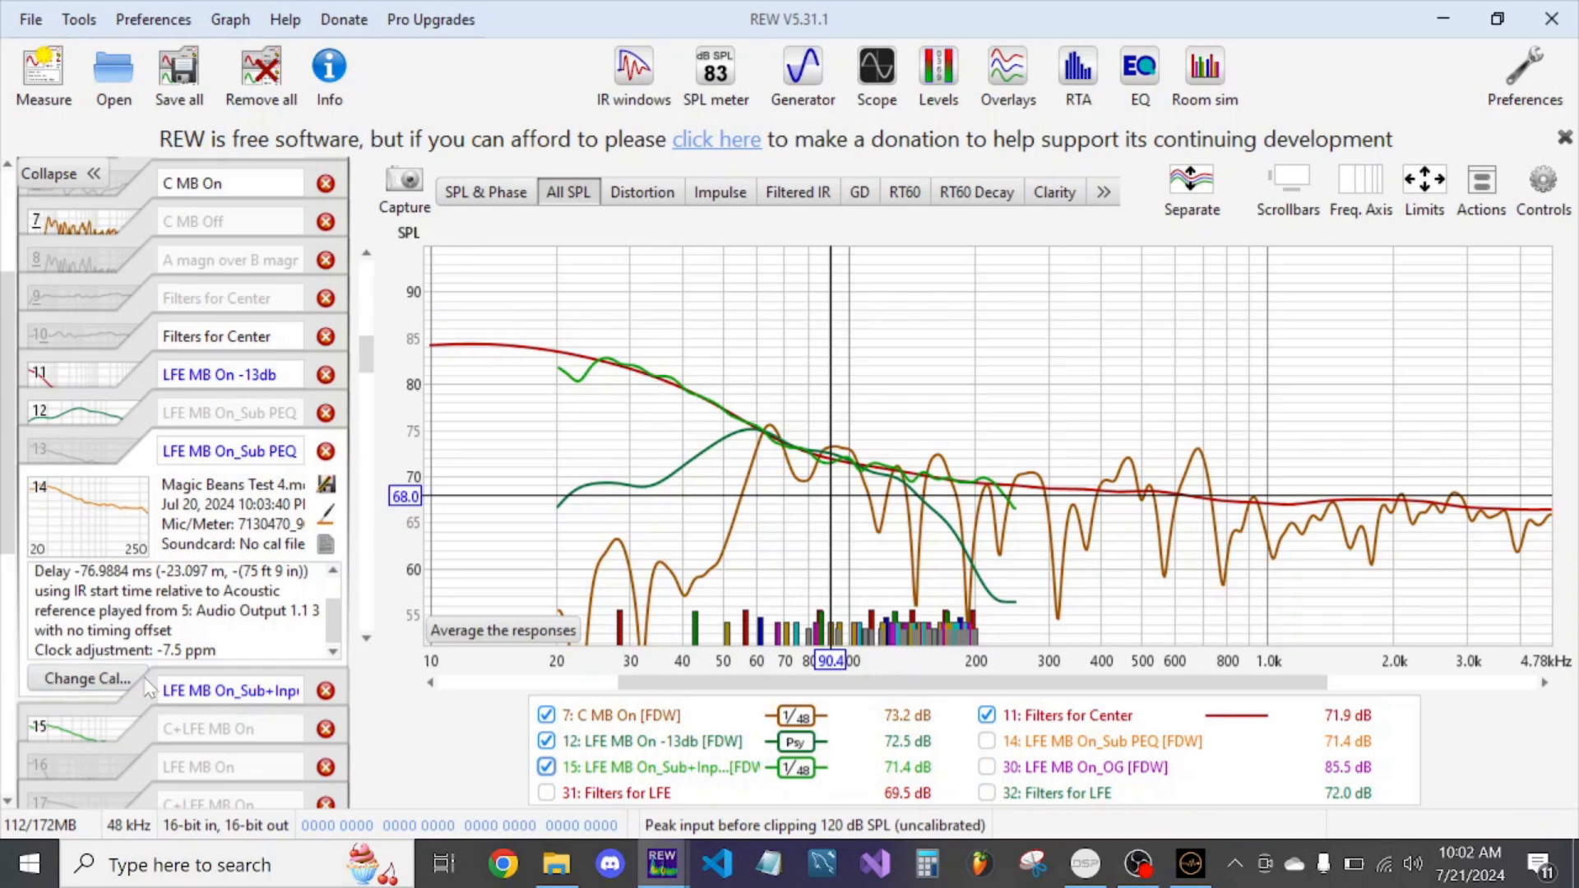
{"action": "left_click", "coordinate": [148, 699]}
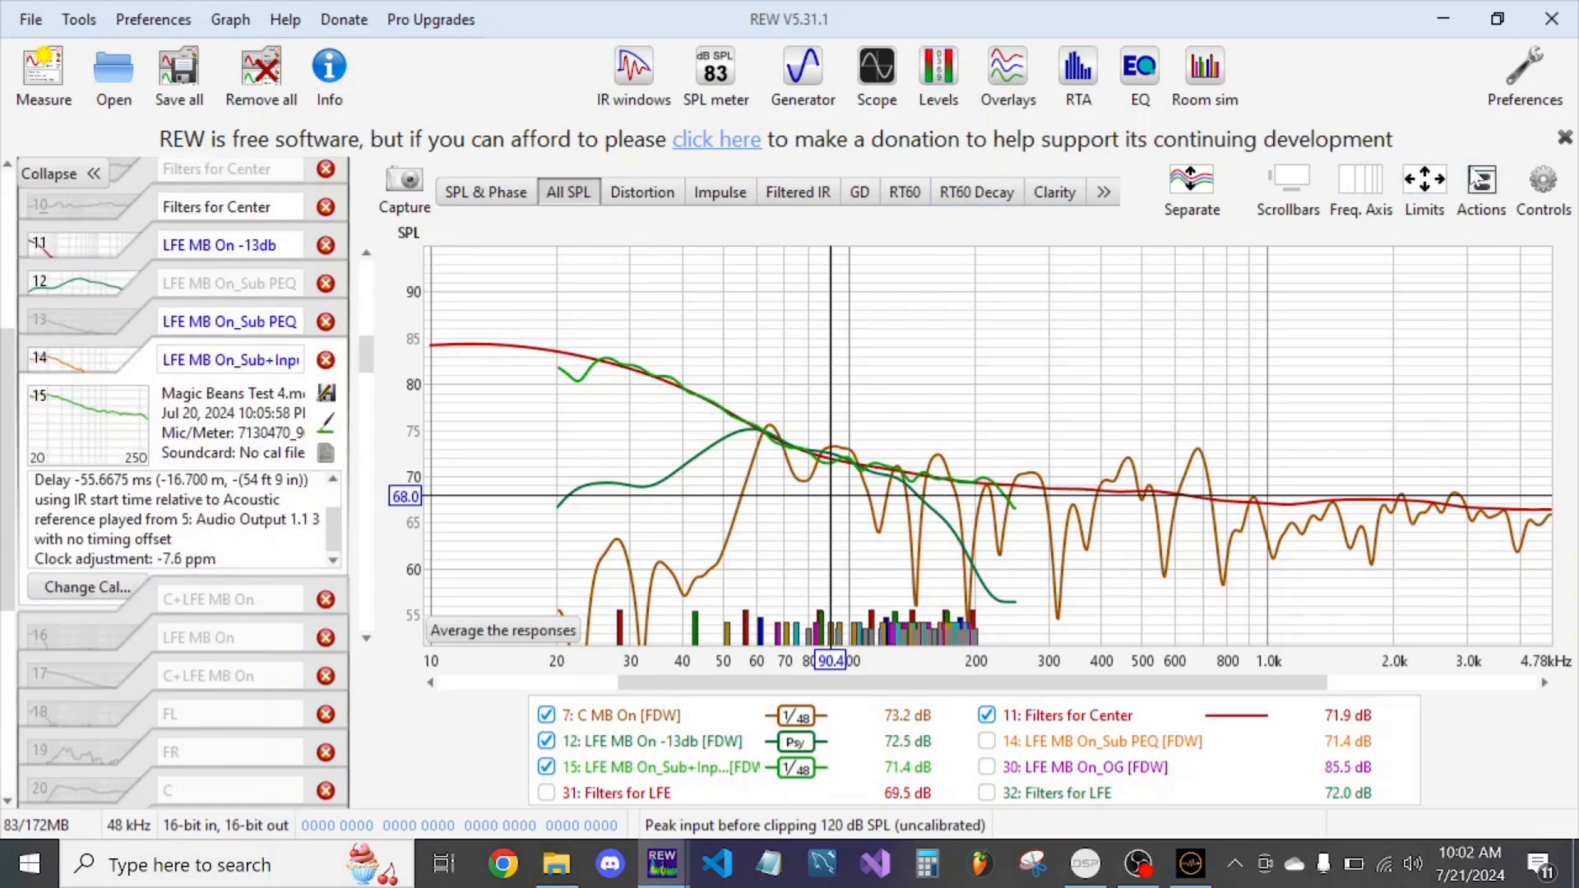
{"action": "left_click", "coordinate": [1481, 183]}
{"action": "left_click", "coordinate": [180, 259]}
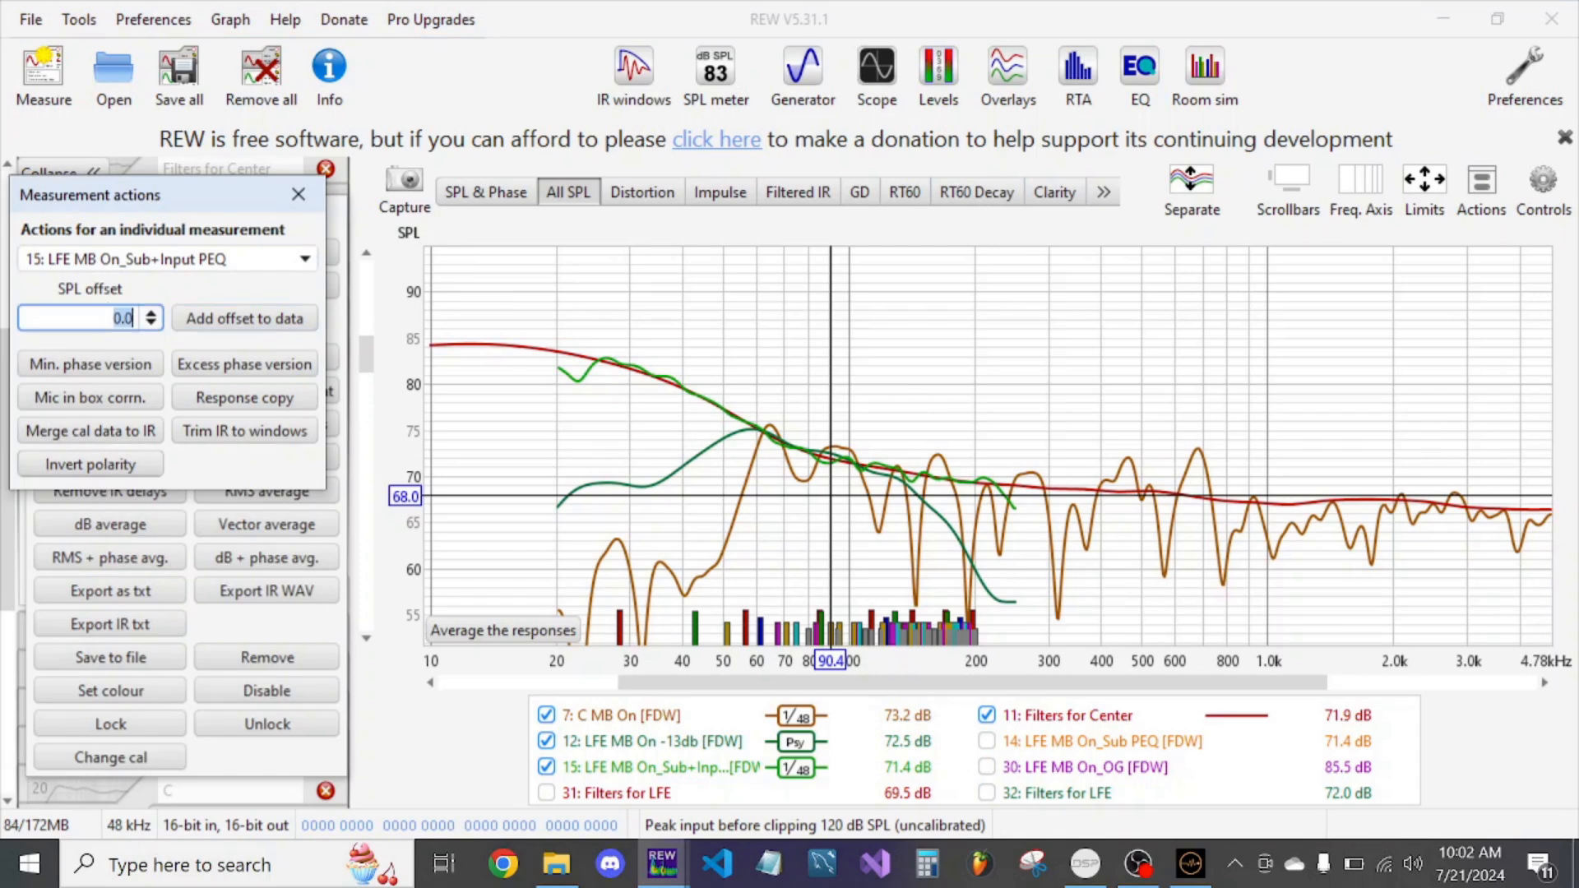
{"action": "type", "text": "-13"}
{"action": "left_click", "coordinate": [244, 319]}
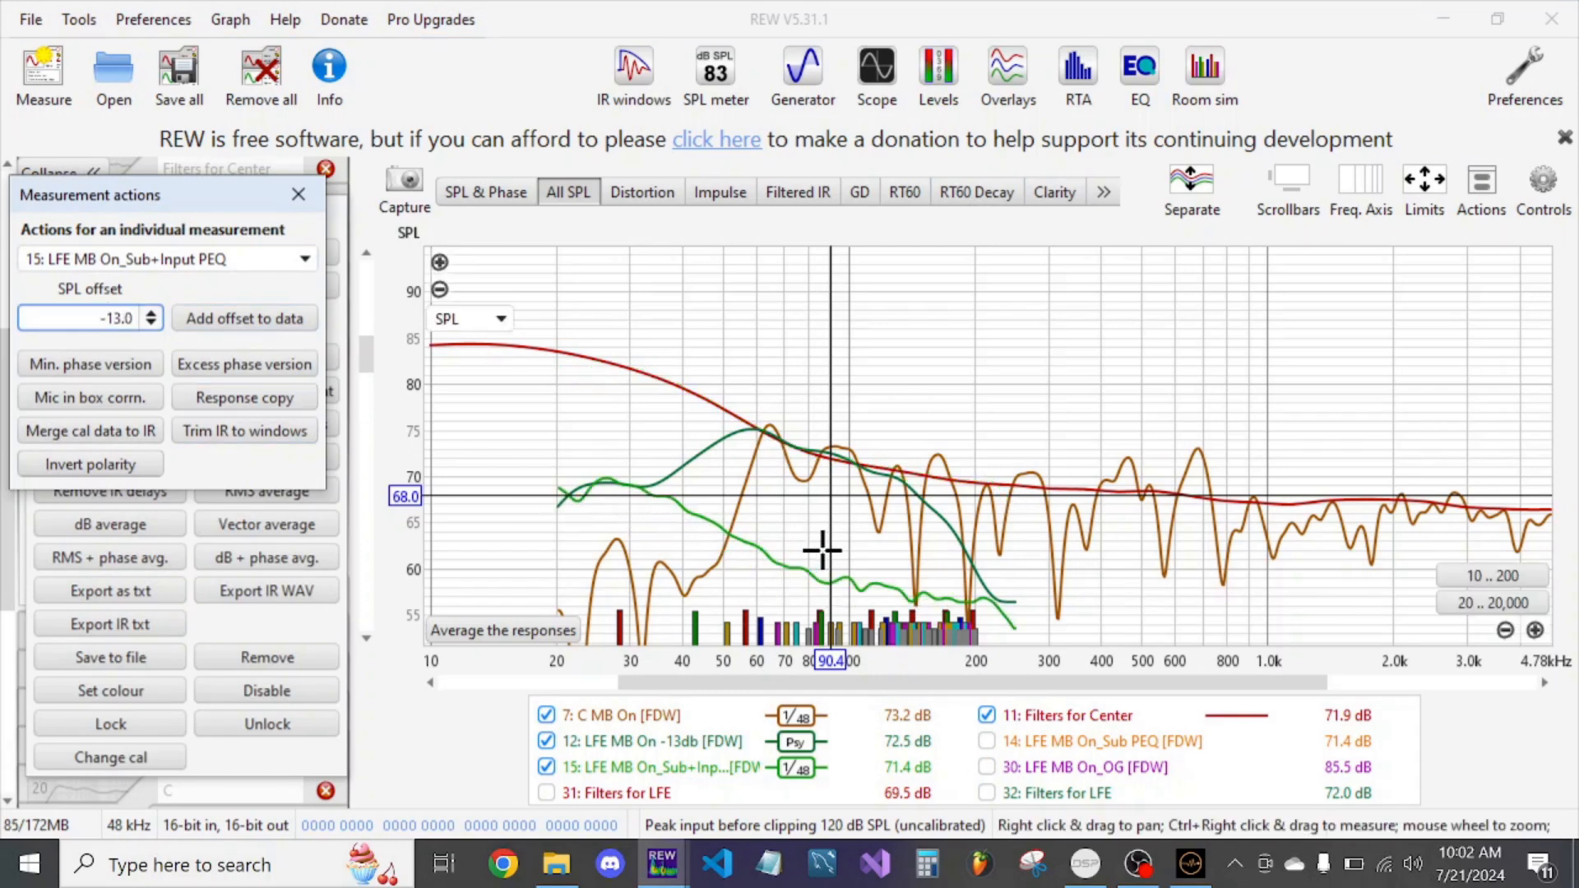
- Review the MiniDSP overview of input and output channel gains, checking it against the offset LFE traces in REW
{"action": "left_click", "coordinate": [1086, 864]}
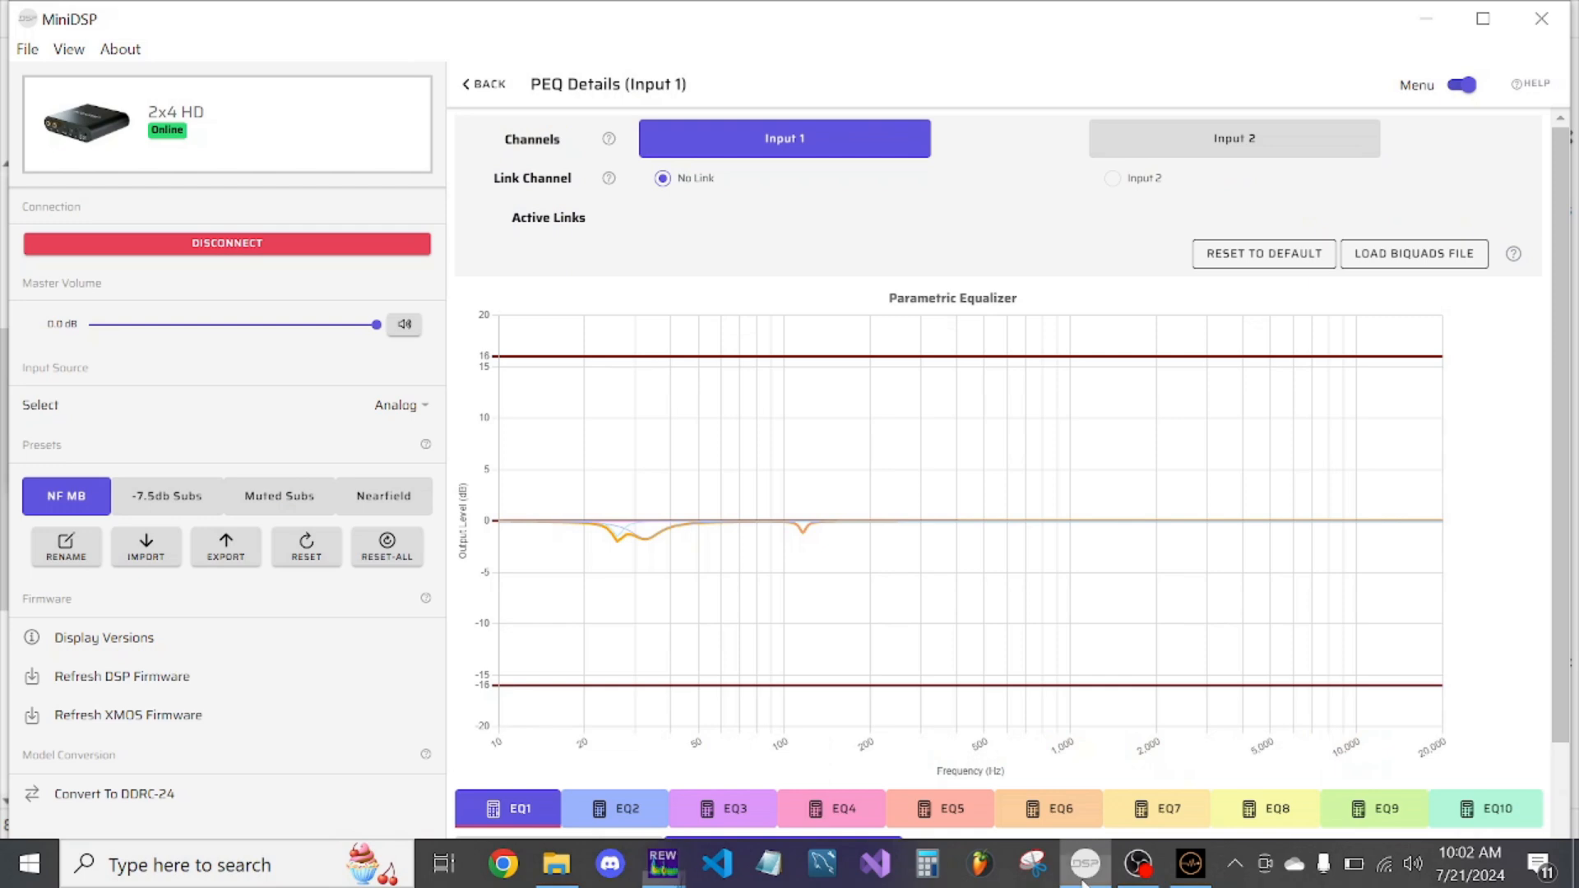
{"action": "left_click", "coordinate": [483, 81]}
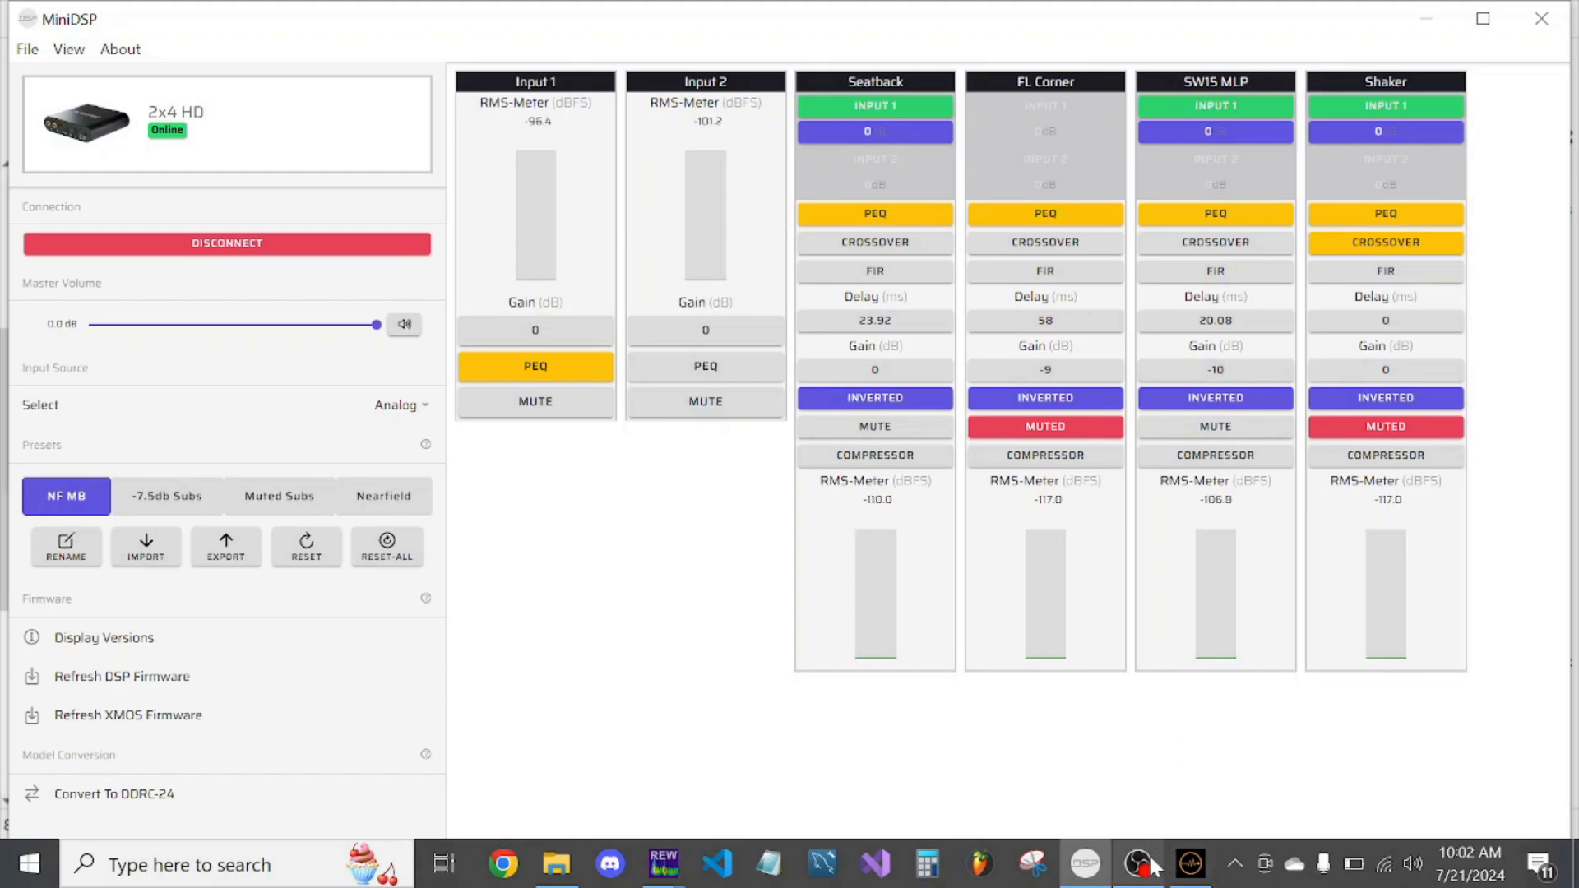
{"action": "mouse_move", "coordinate": [1185, 863]}
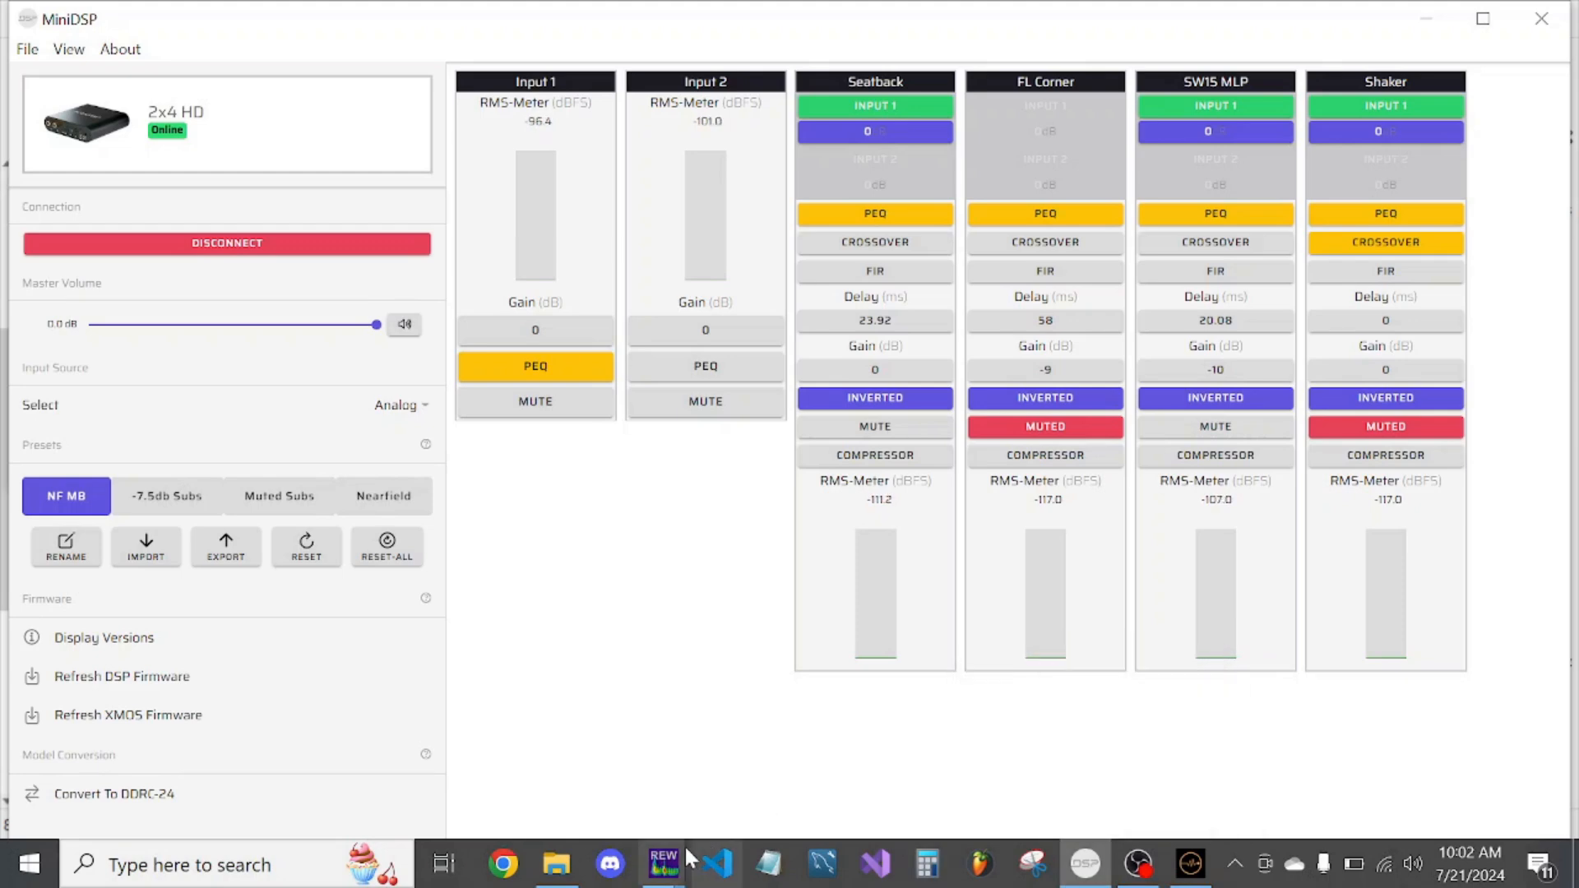
{"action": "mouse_move", "coordinate": [676, 866]}
{"action": "left_click", "coordinate": [619, 771]}
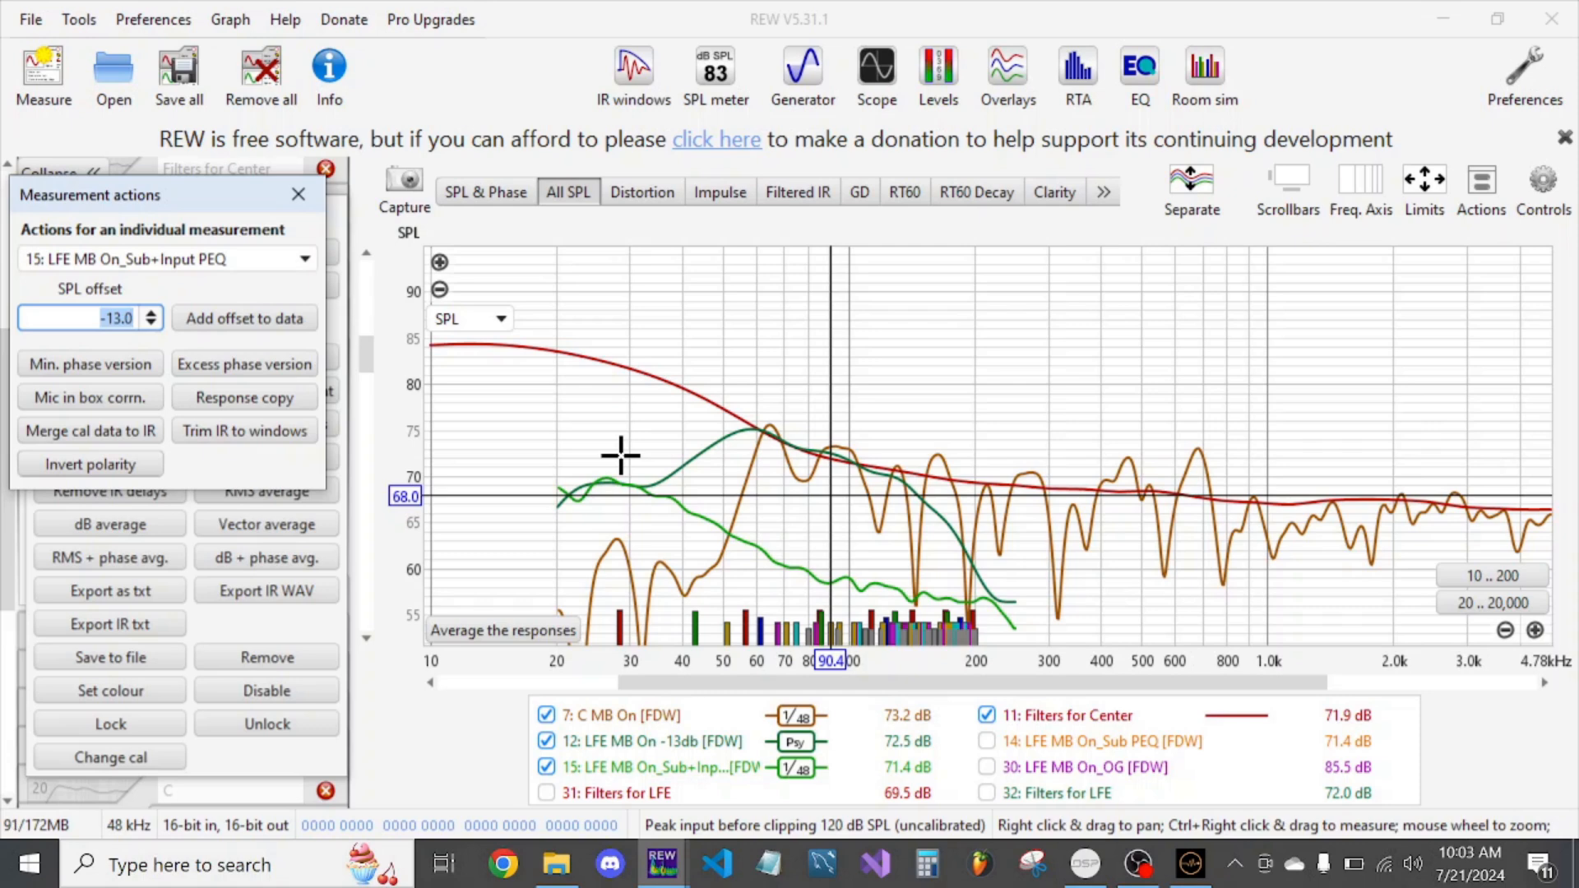
{"action": "mouse_move", "coordinate": [1085, 863]}
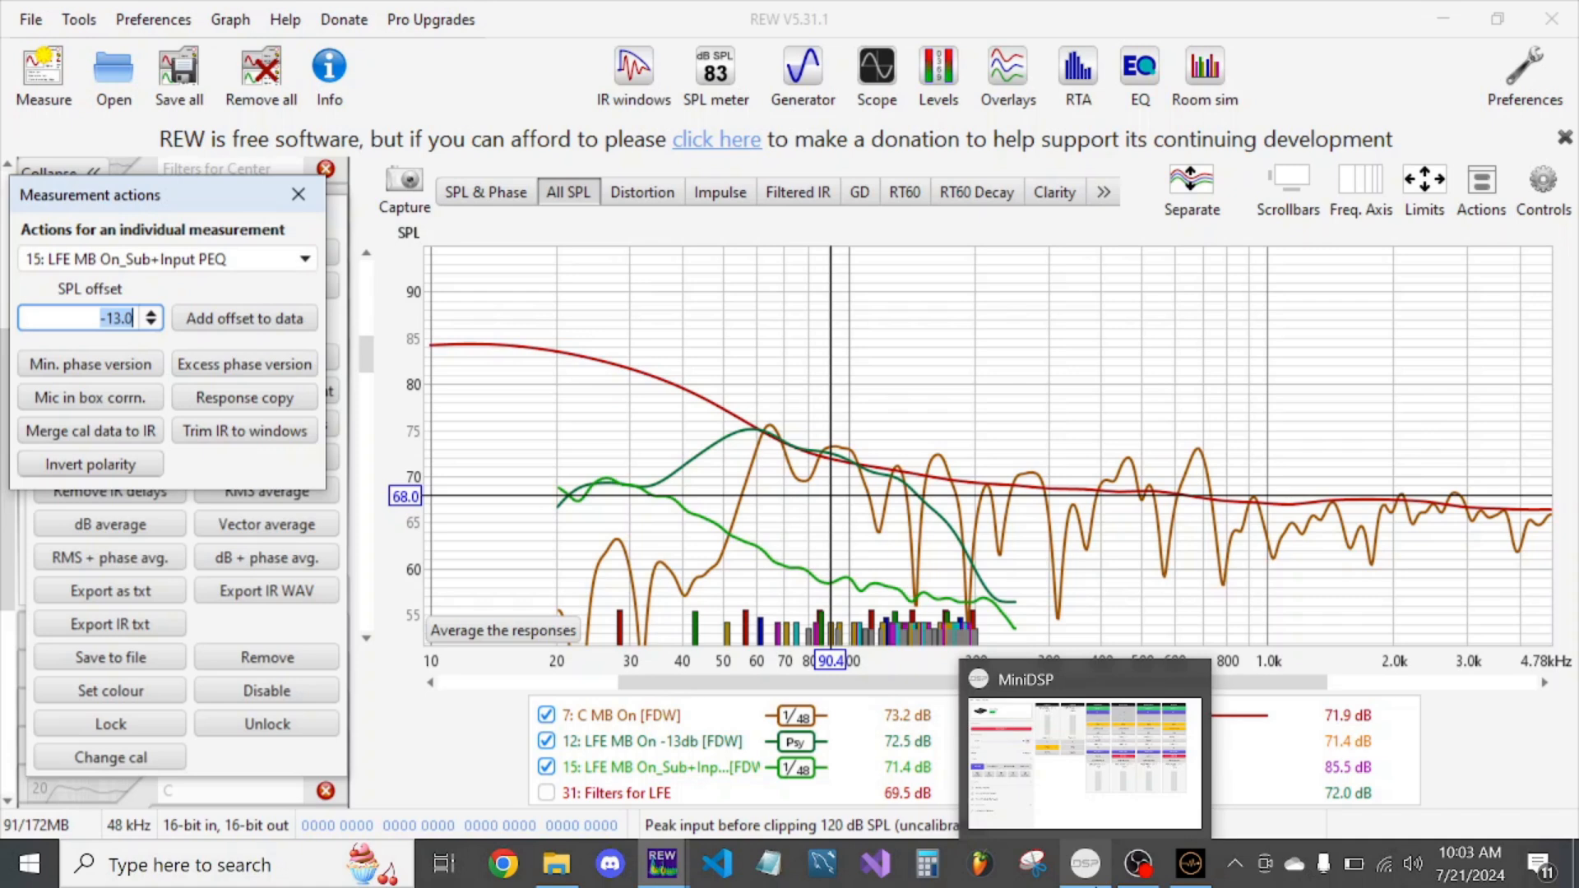
{"action": "left_click", "coordinate": [1085, 864]}
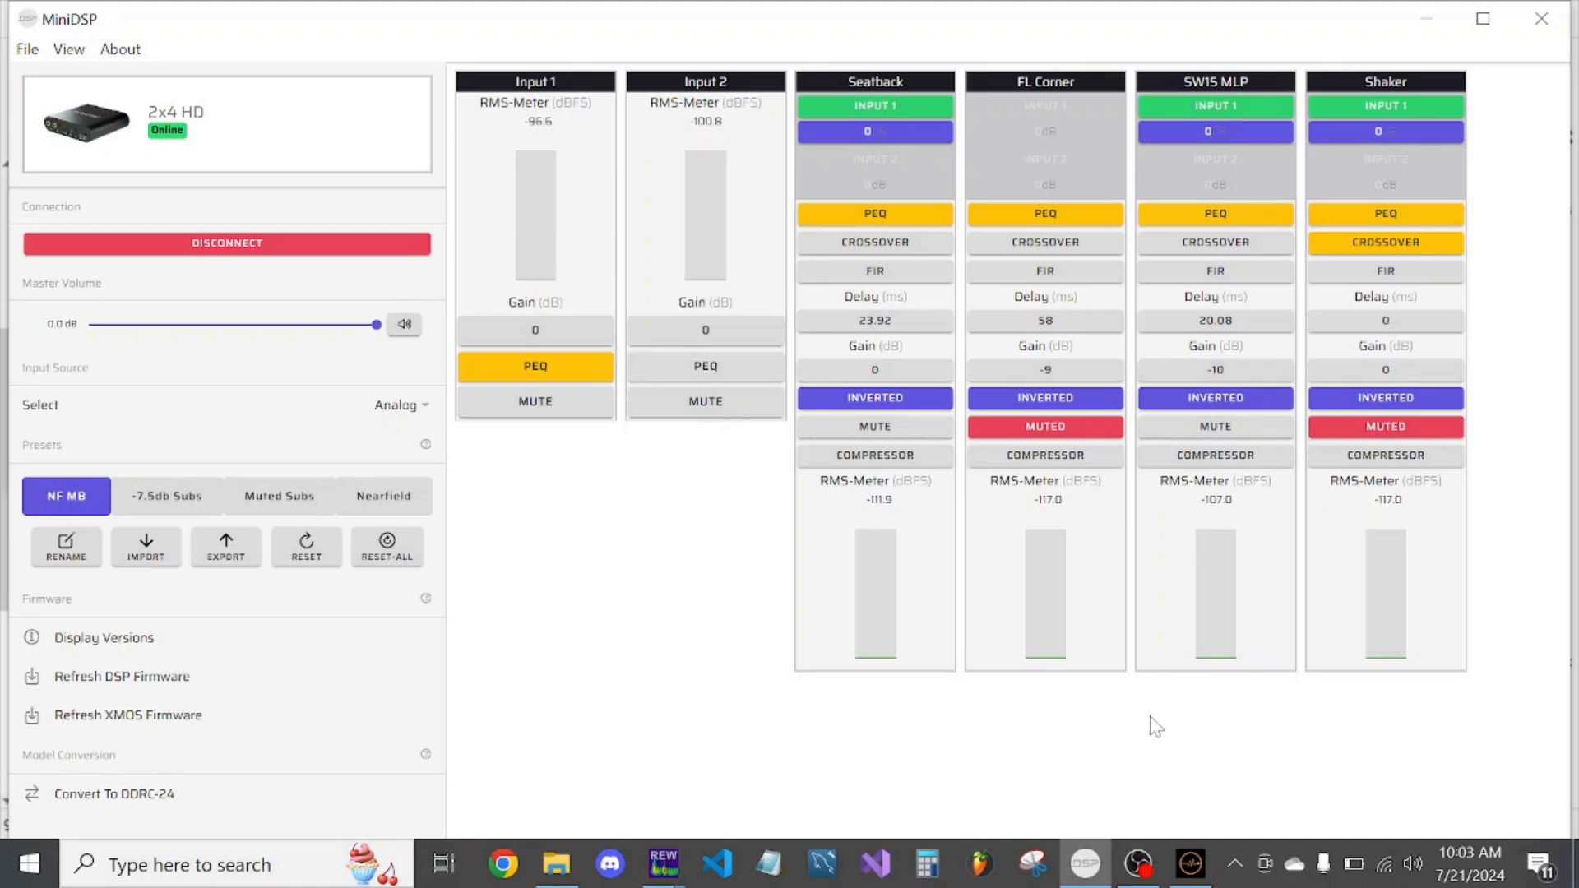
- Switch to REW and place the graph cursor at 30.5 Hz to compare the -13db and Sub+Input PEQ traces
{"action": "mouse_move", "coordinate": [1135, 859]}
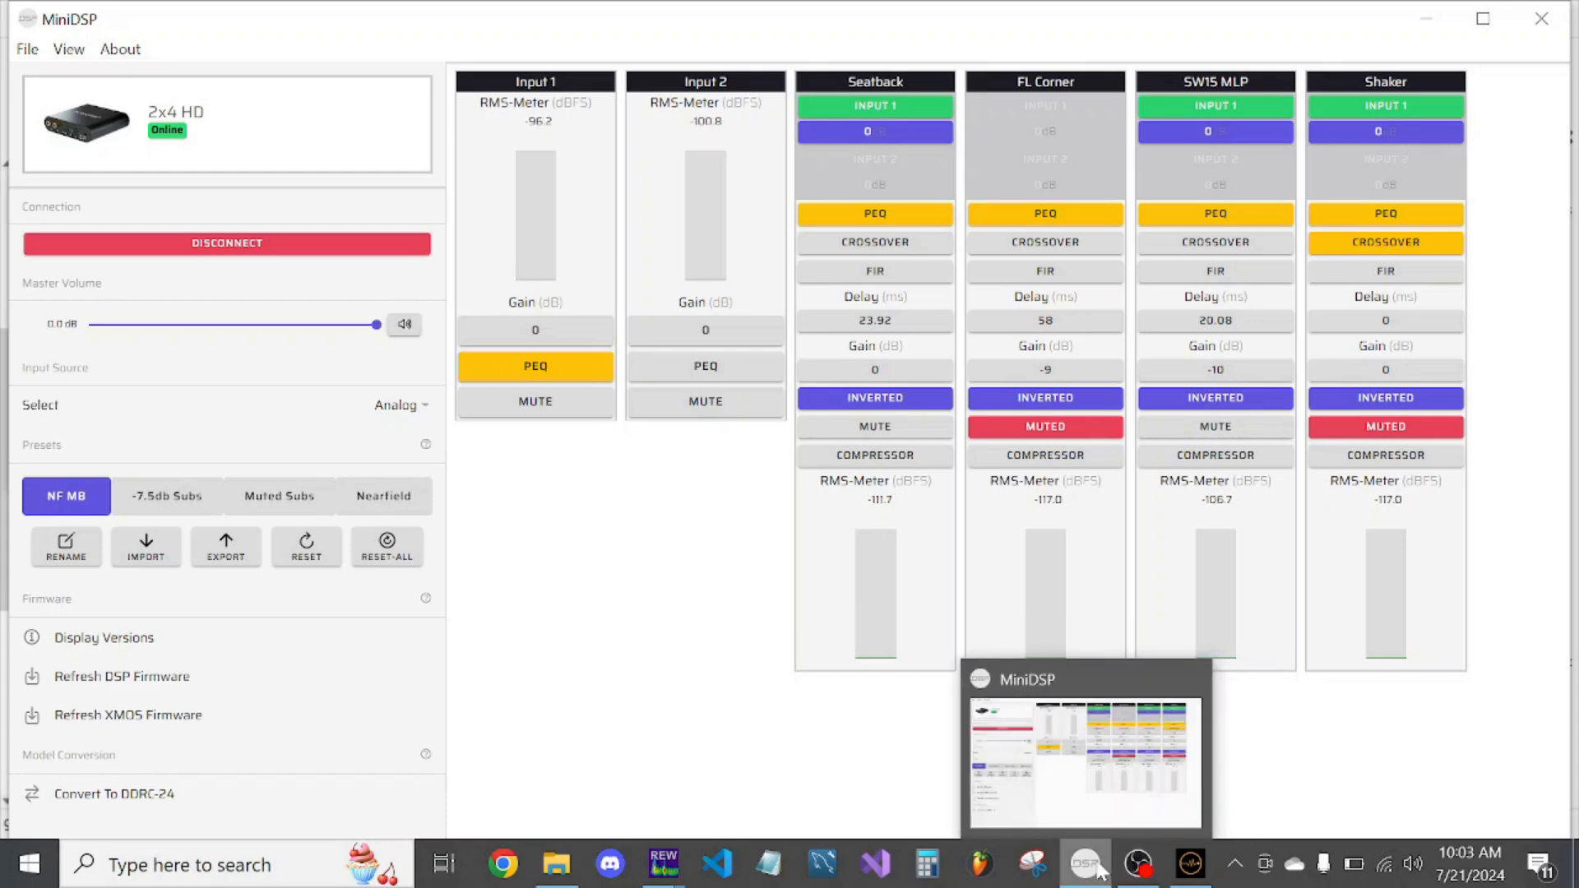
{"action": "mouse_move", "coordinate": [666, 868]}
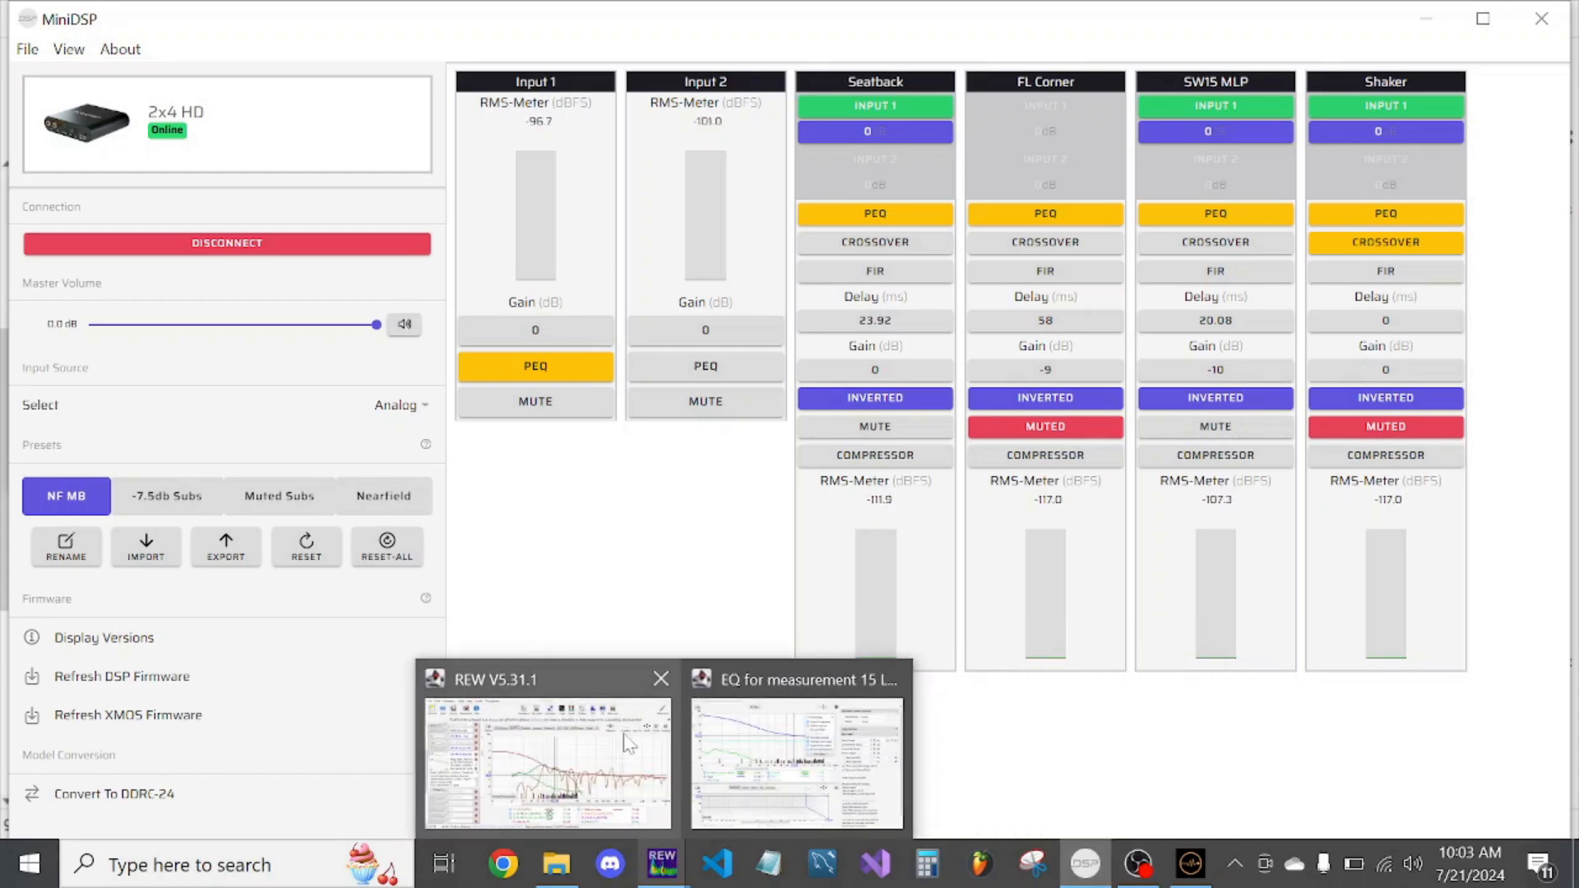
{"action": "left_click", "coordinate": [561, 761]}
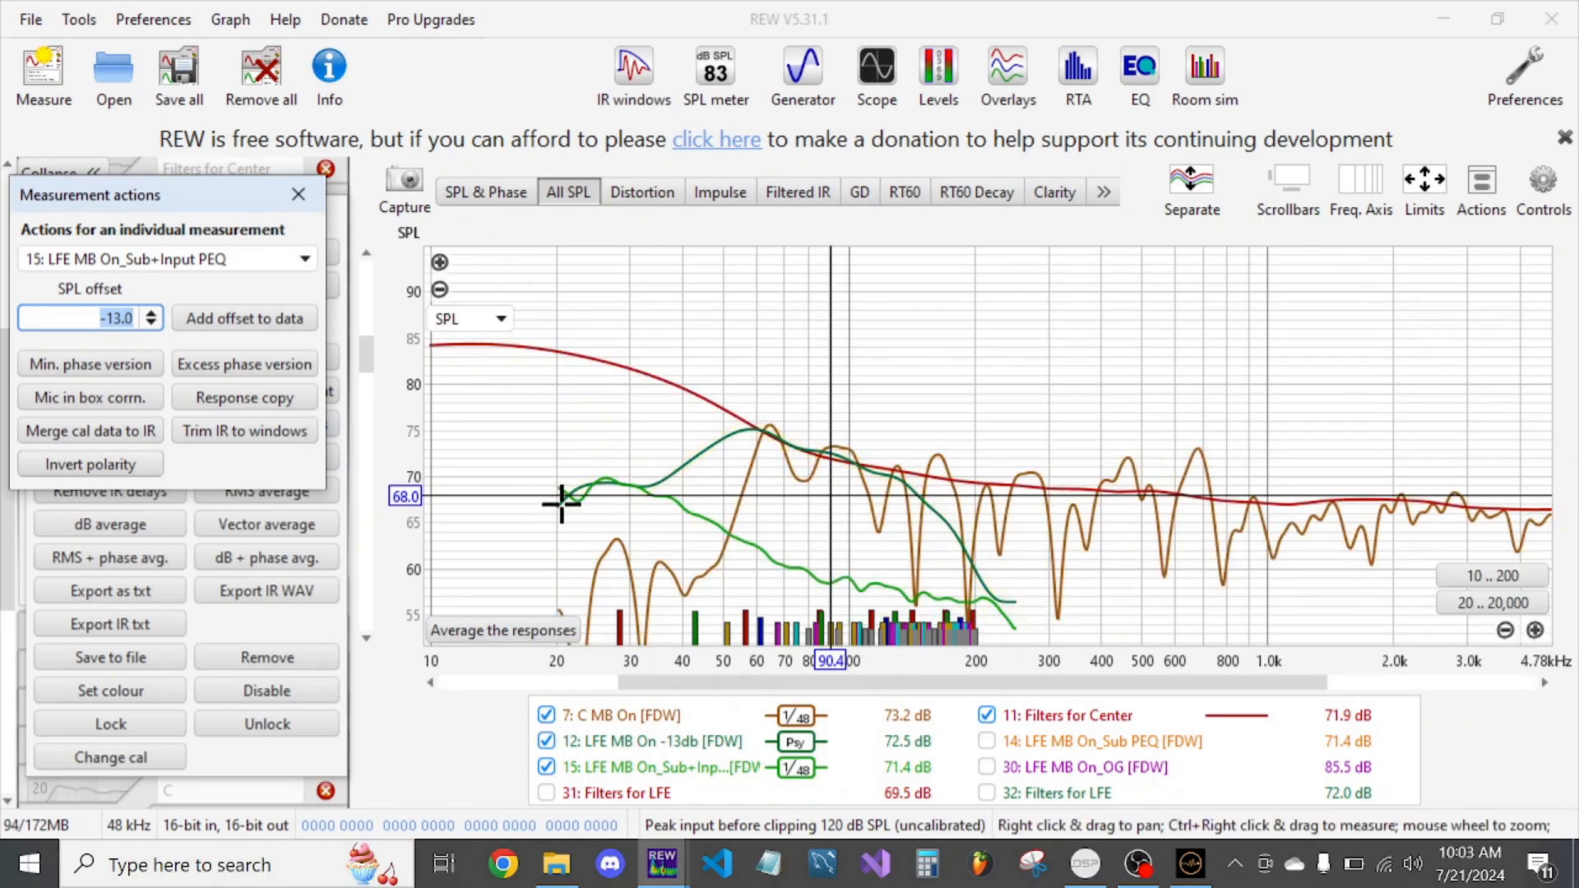
{"action": "left_click", "coordinate": [632, 486]}
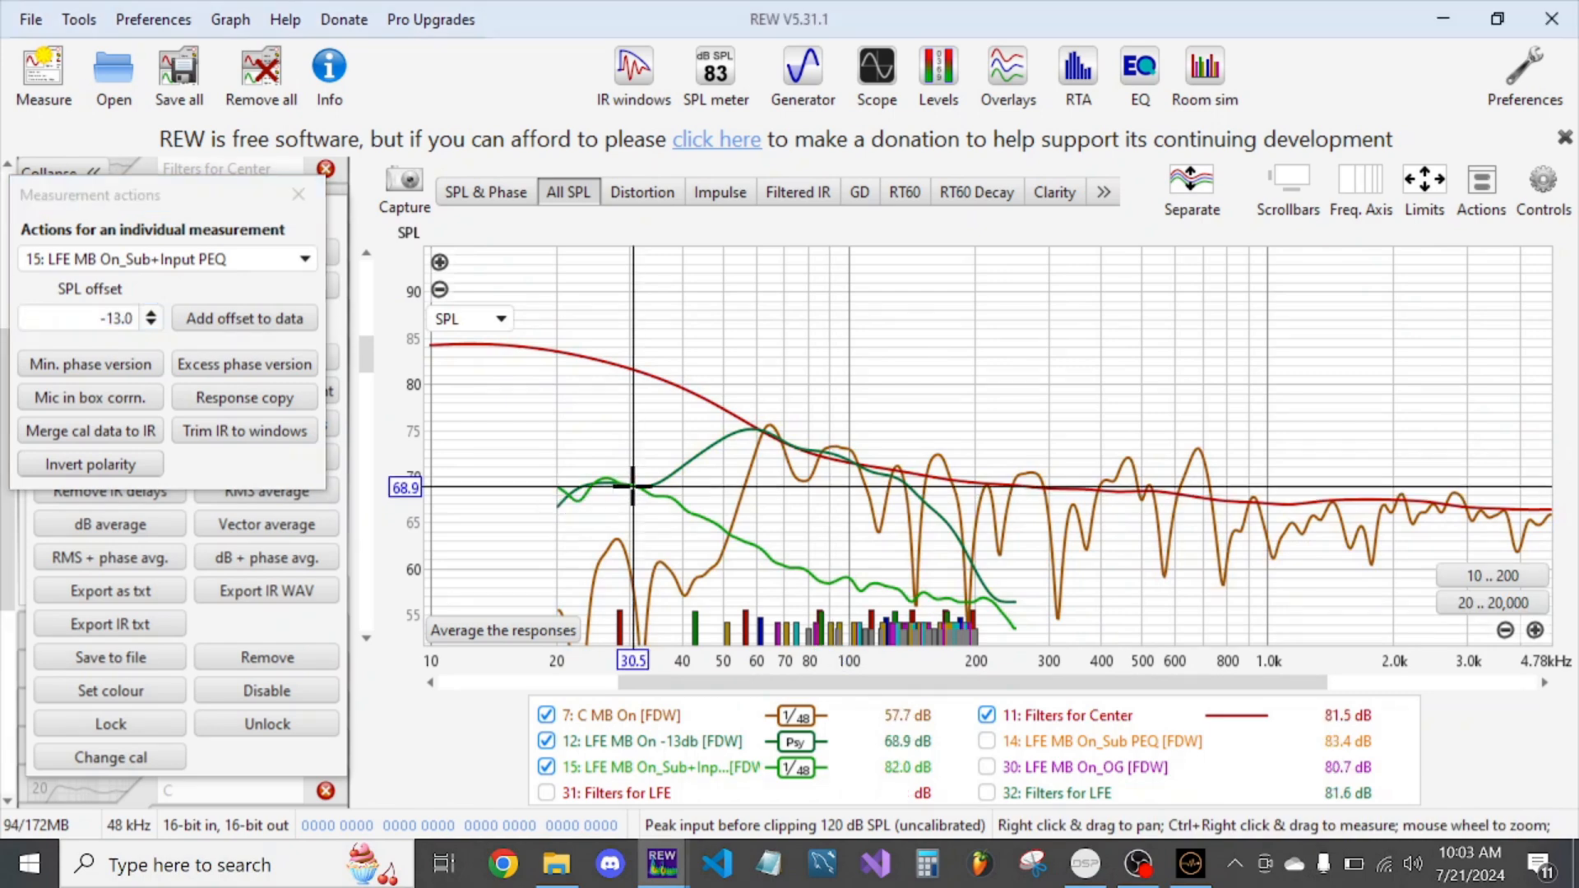